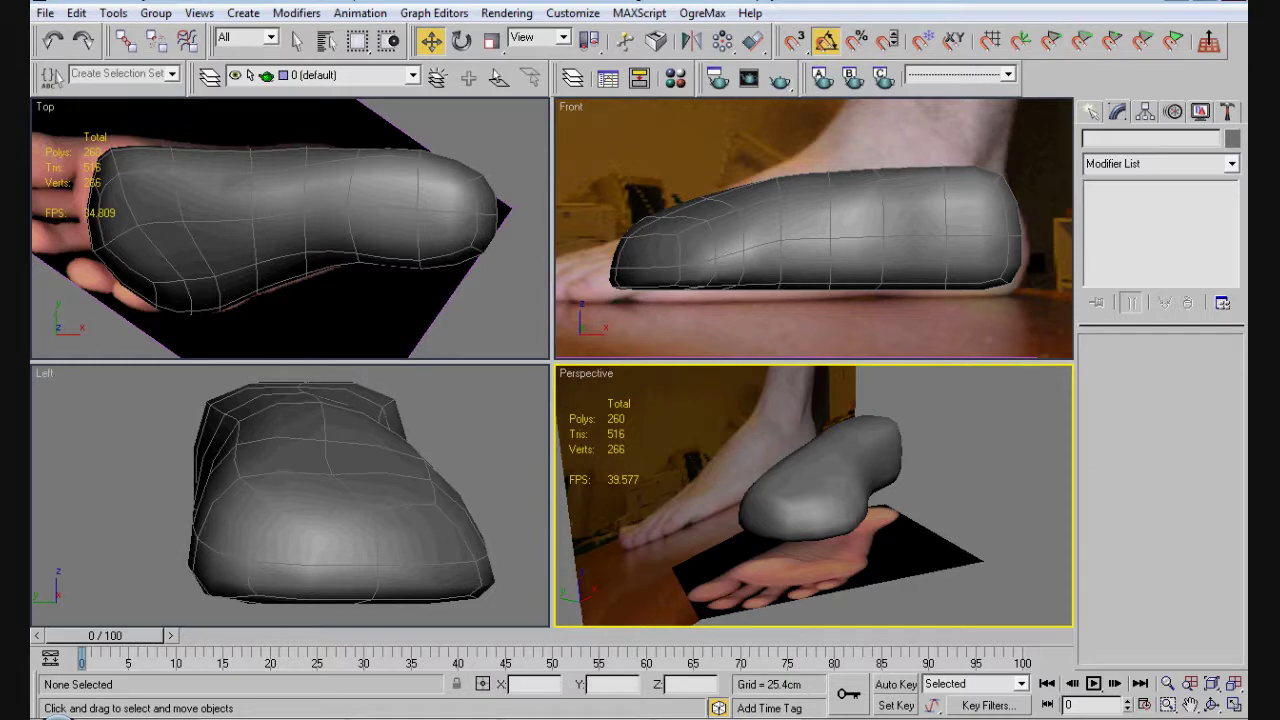
- Select the Box01 foot and compare its MeshSmooth result with the unsmoothed Editable Poly cage
middle_click_drag(814, 496, 750, 490, "alt")
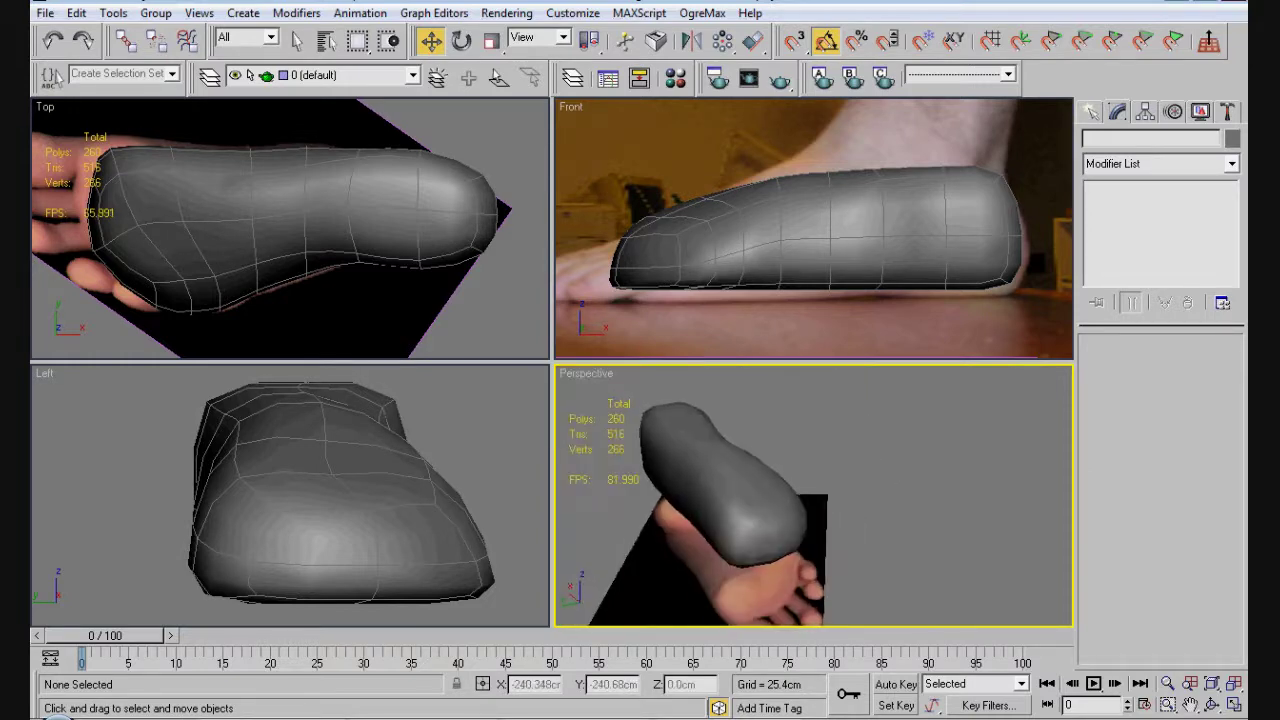
left_click(745, 490)
left_click(1134, 203)
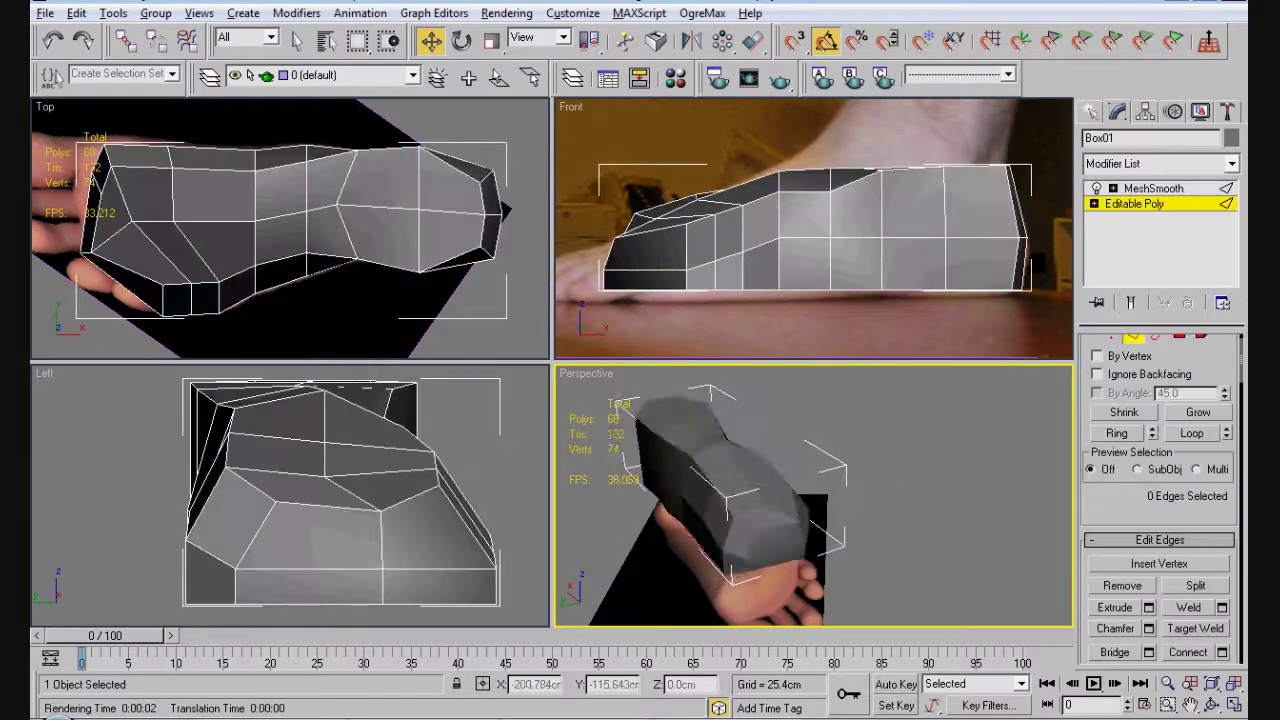
middle_click_drag(814, 496, 770, 496, "alt")
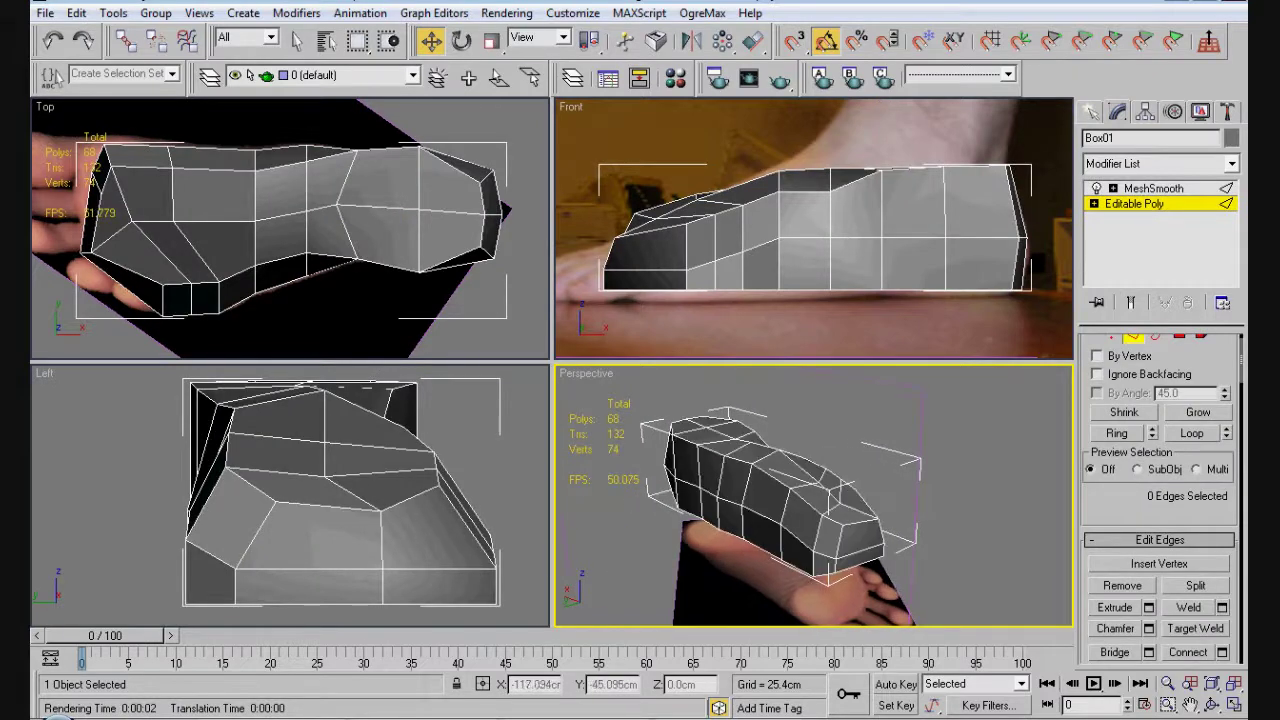
key("ctrl+b")
left_click(1153, 188)
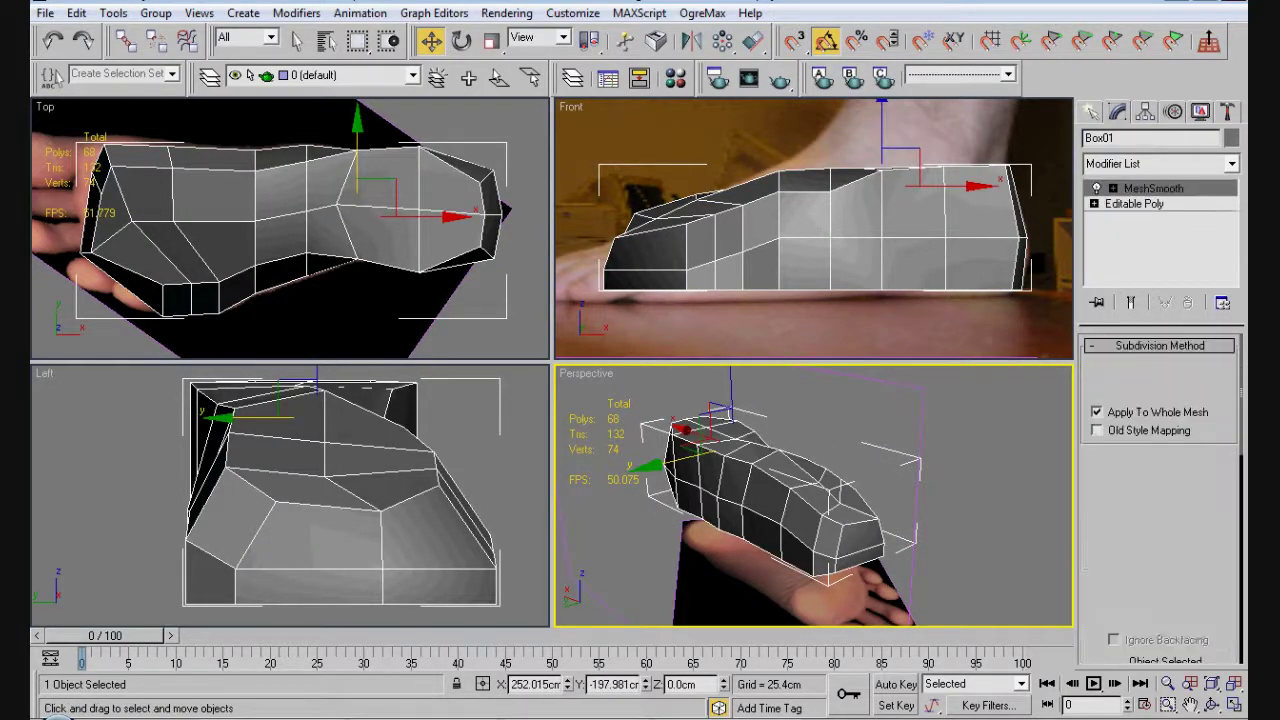
middle_click_drag(800, 496, 780, 496, "alt")
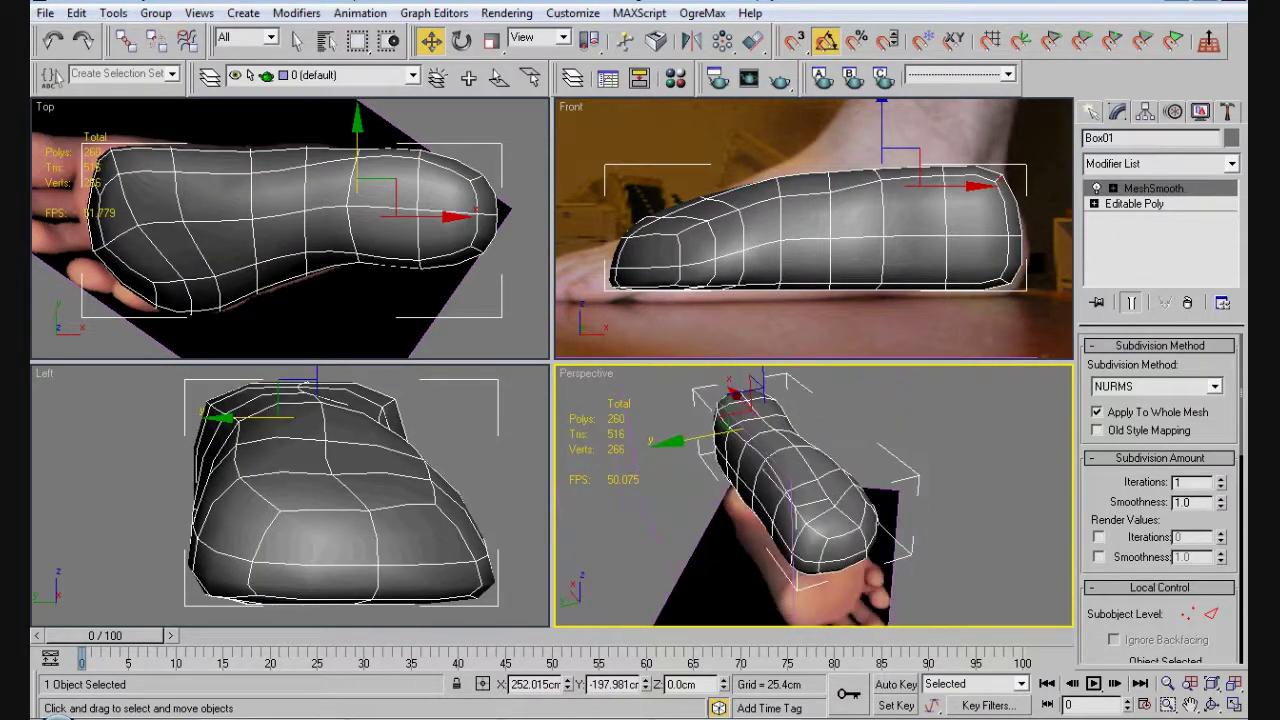
left_click(1134, 203)
- Select five edges along the top of the foot cage, then clear them and orbit upright
key("2")
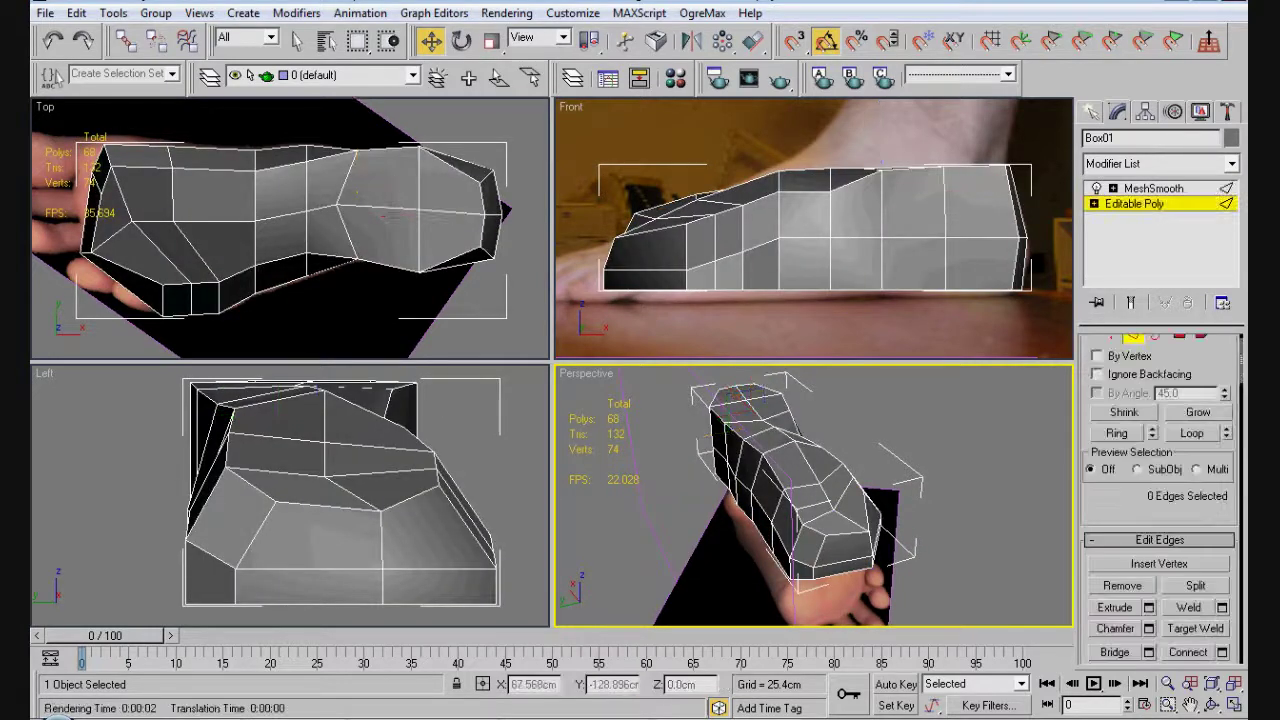
left_click(740, 434)
left_click(745, 445, "ctrl")
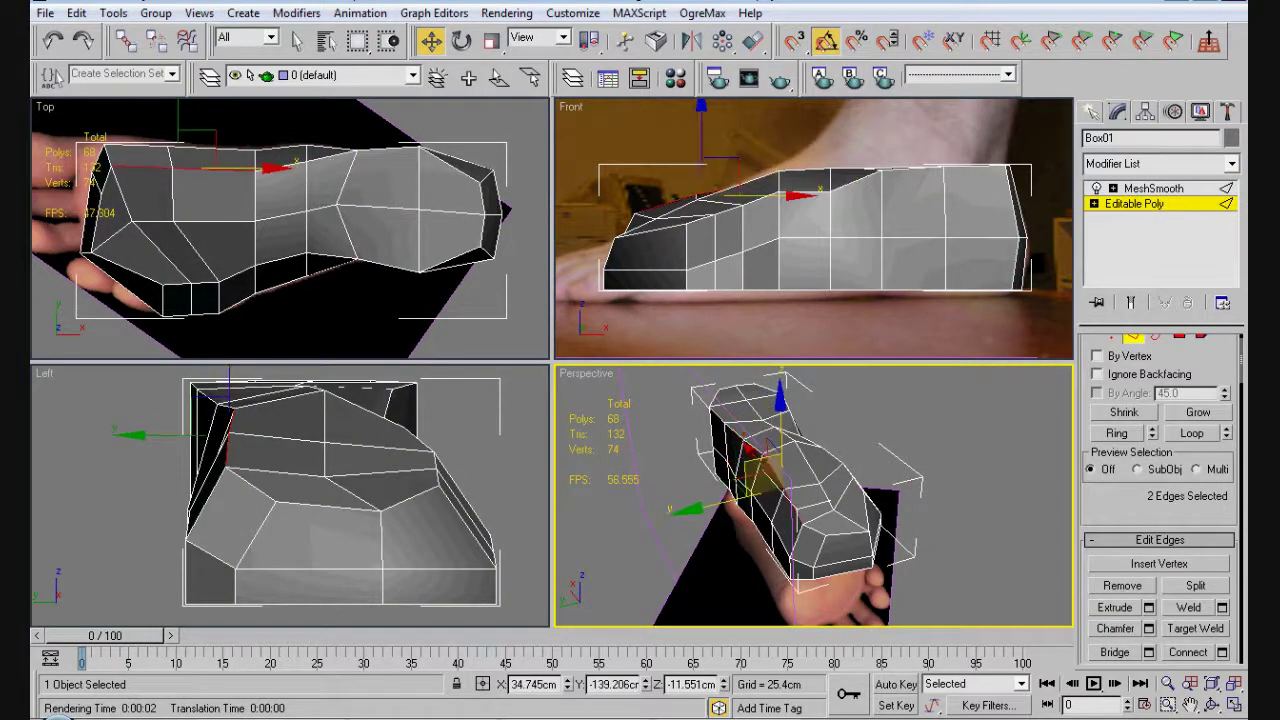
left_click(752, 462, "ctrl")
left_click(733, 422, "ctrl")
left_click(722, 408, "ctrl")
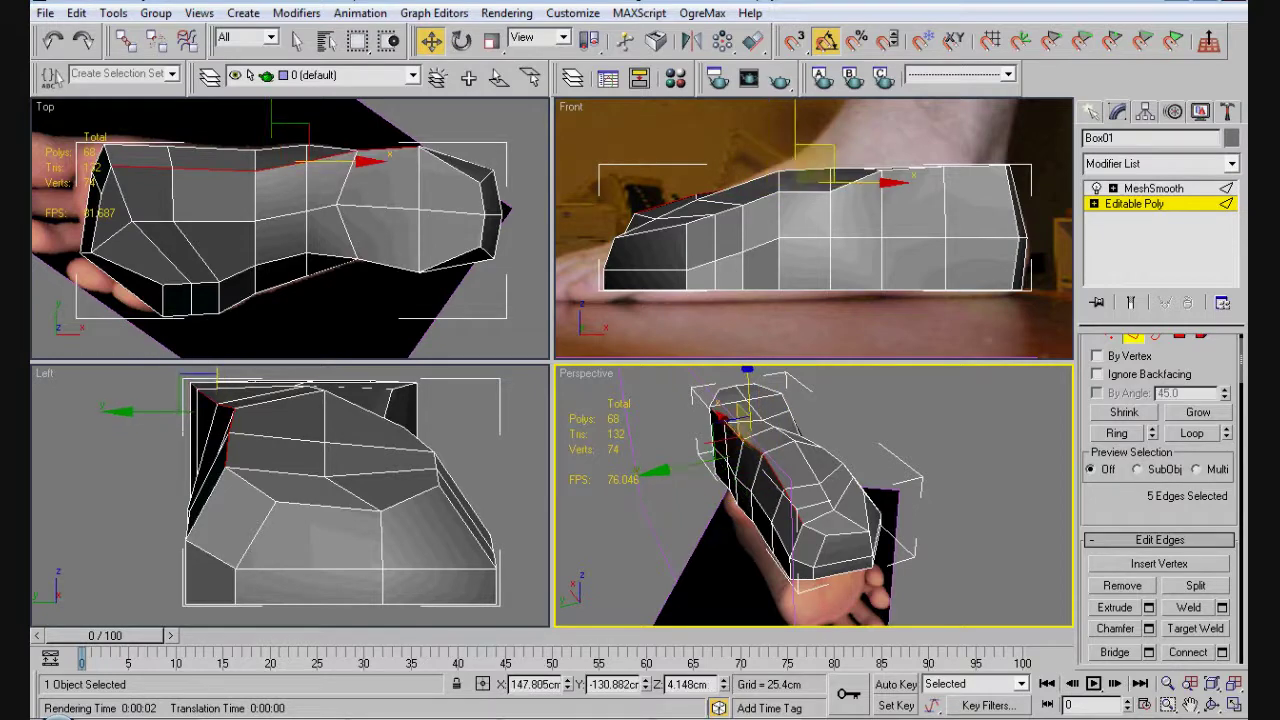
key("ctrl+d")
middle_click_drag(815, 495, 740, 502, "alt")
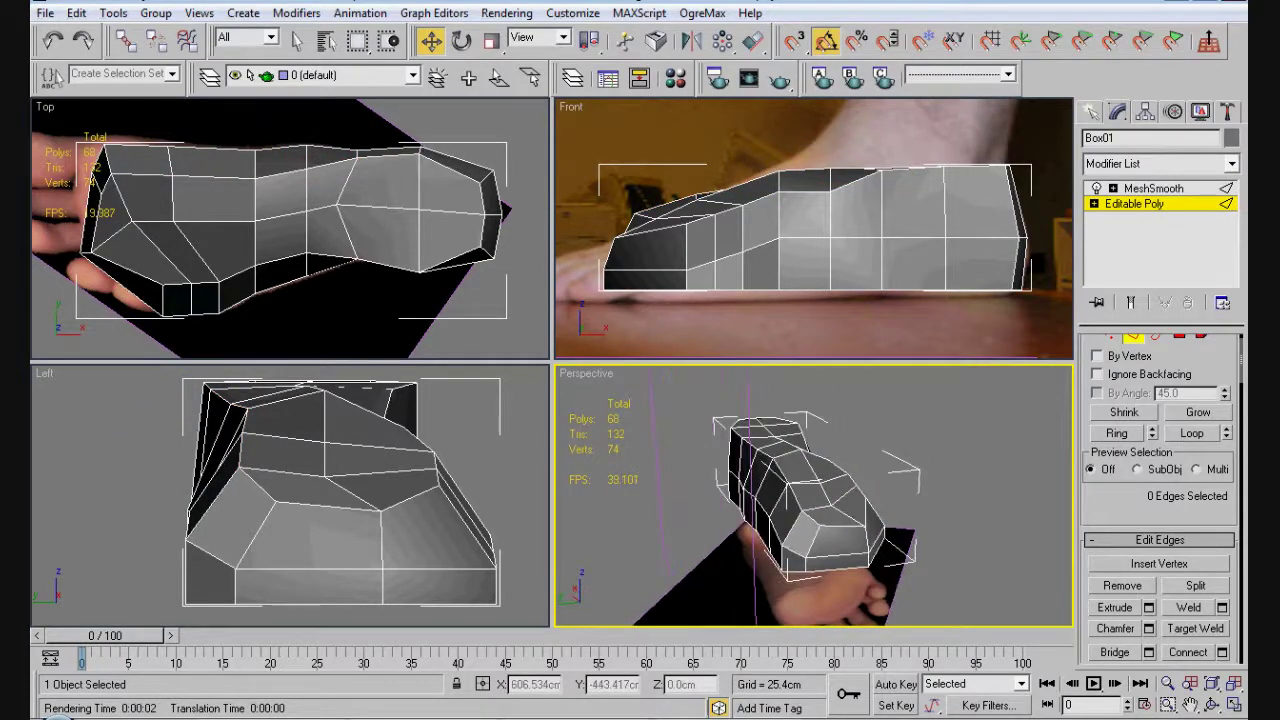
key("ctrl+z")
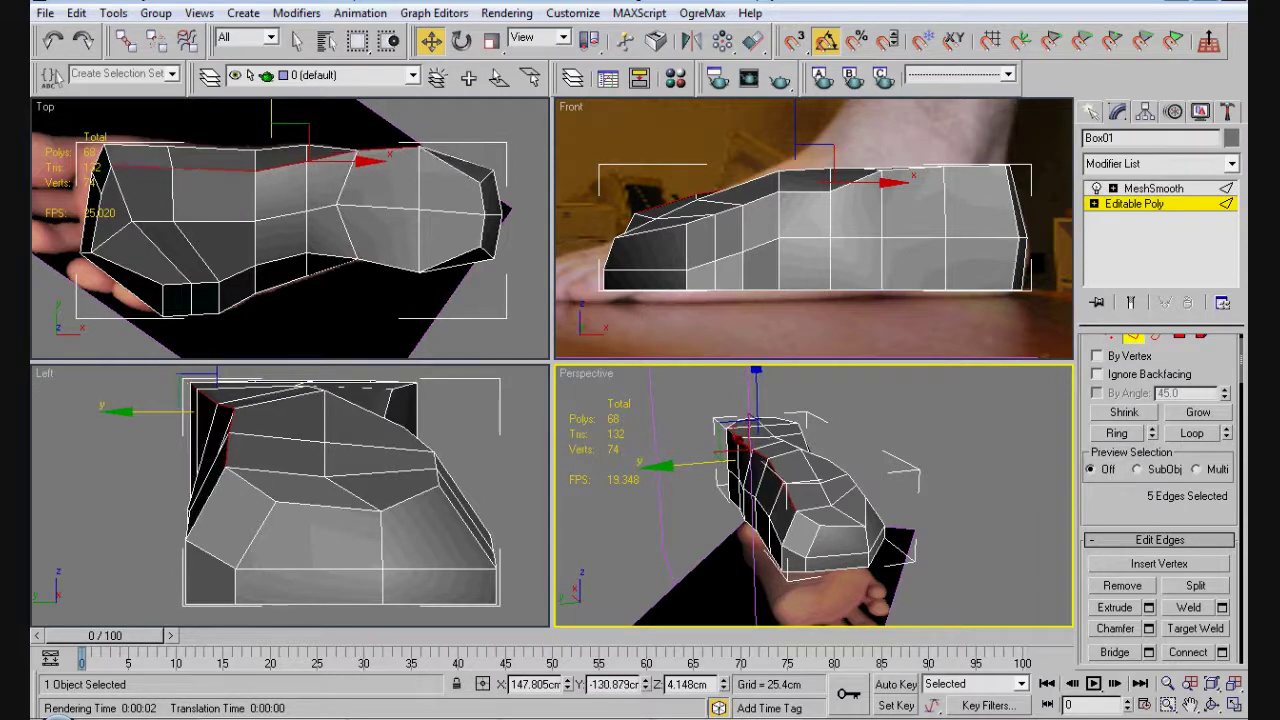
key("ctrl+d")
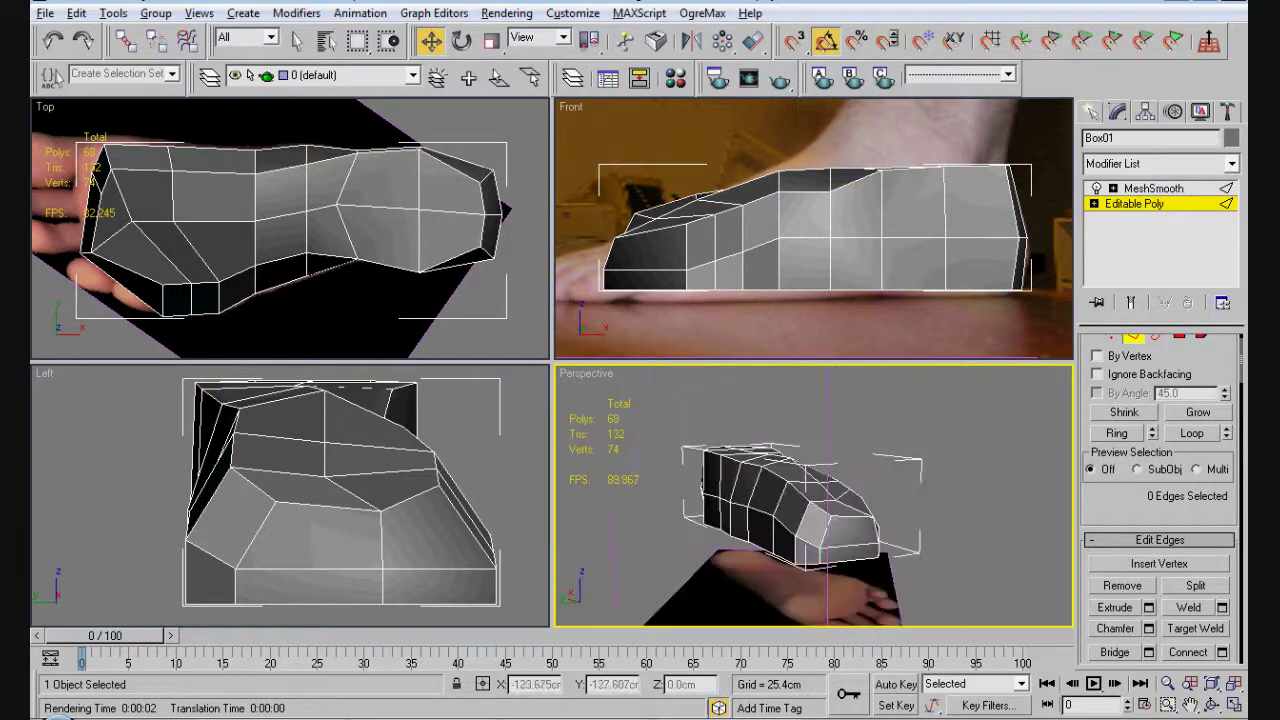
middle_click_drag(814, 496, 790, 470, "alt")
key("ctrl+z")
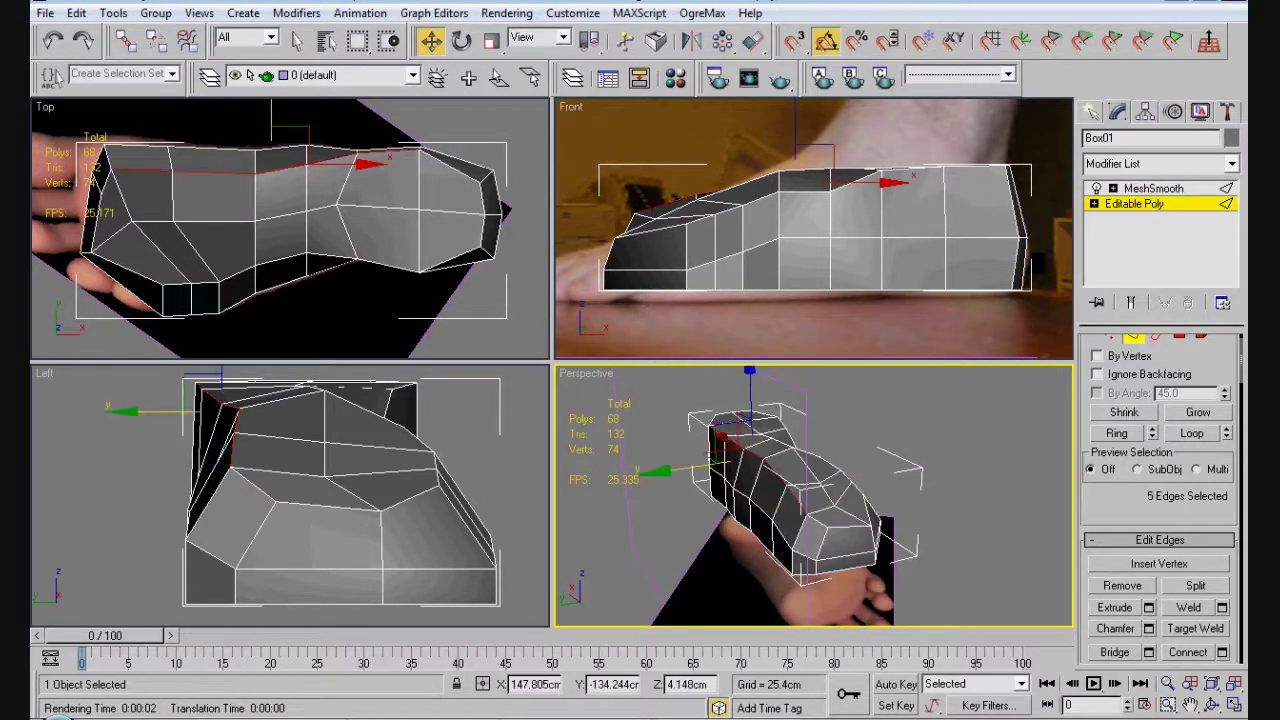
key("ctrl+d")
mouse_move(814, 496)
middle_mouse_down("alt")
mouse_move(785, 460)
mouse_move(850, 500)
mouse_move(890, 460)
mouse_move(850, 520)
mouse_move(795, 480)
middle_mouse_up("alt")
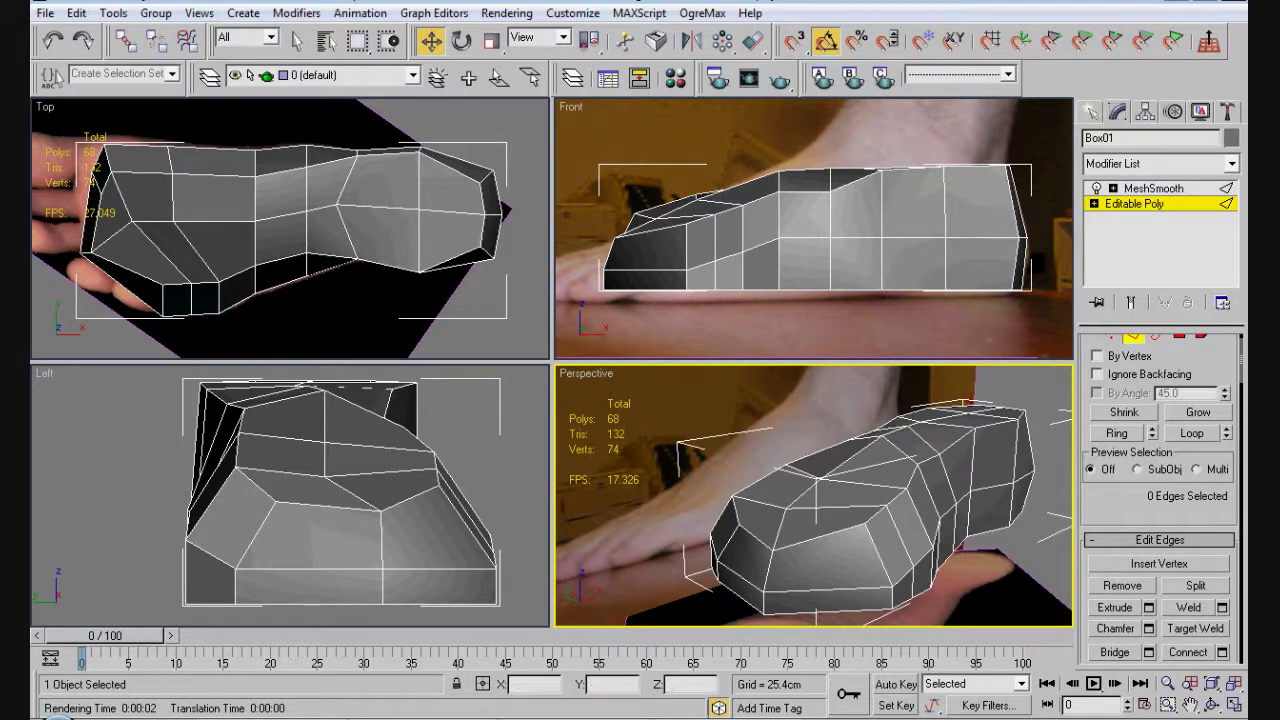
- At Vertex level, pick a vertex on top of the foot in the side view
key("1")
left_click(110, 470)
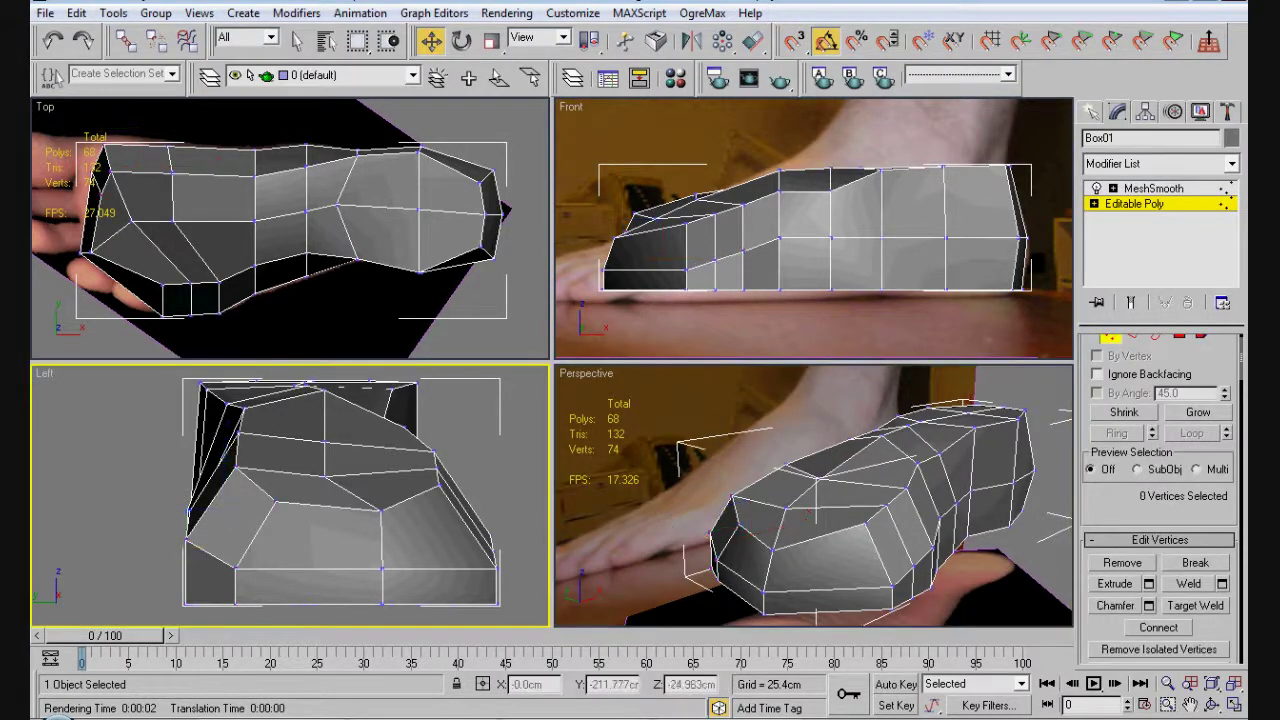
left_click(325, 445)
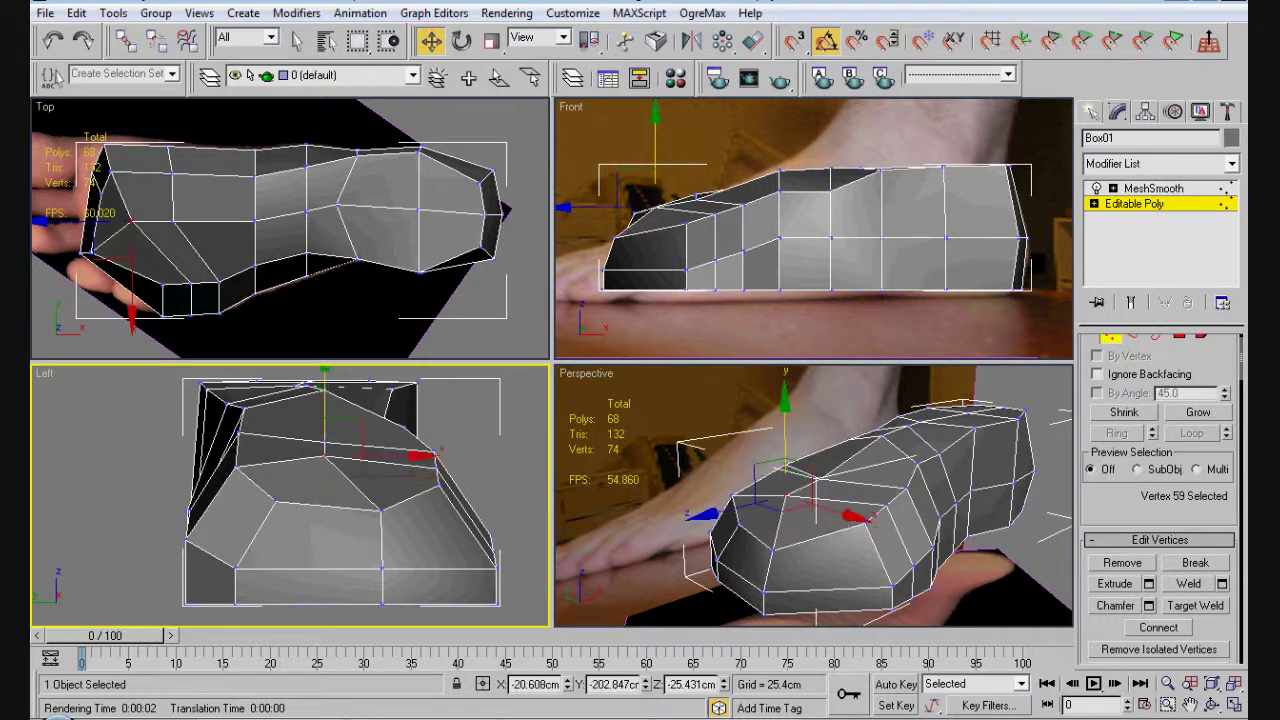
left_click(362, 418)
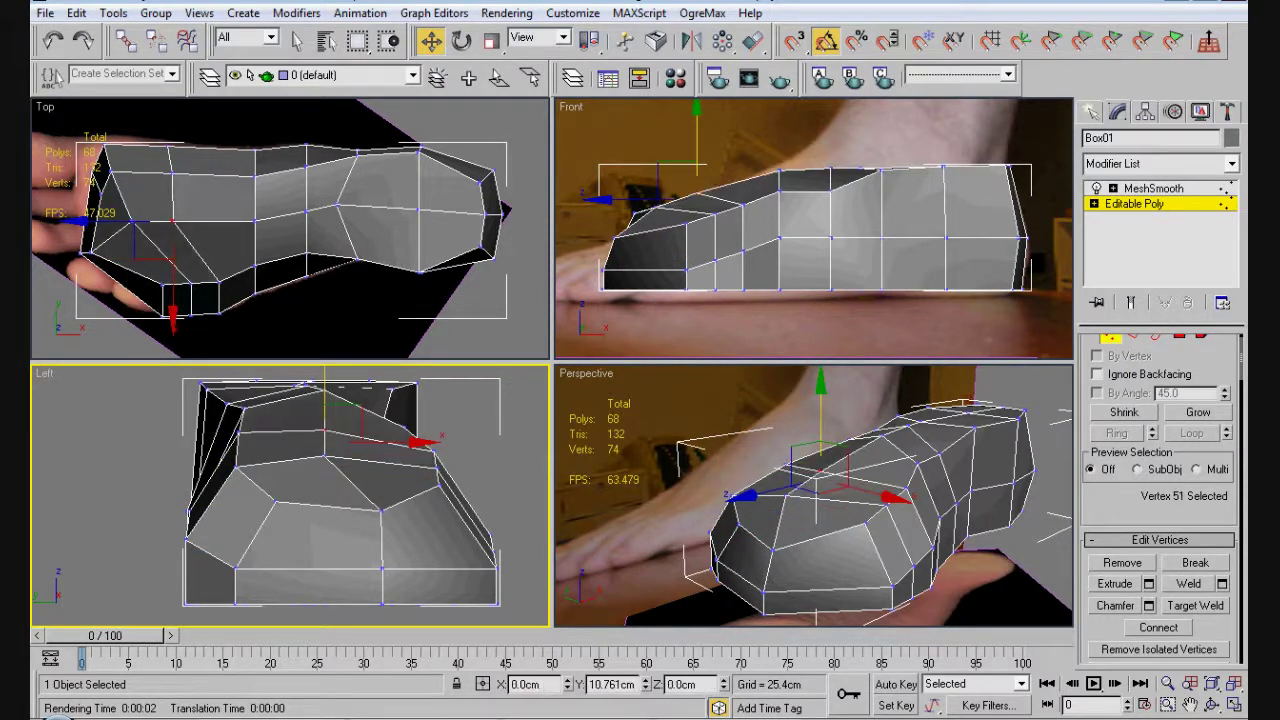
left_click(325, 455)
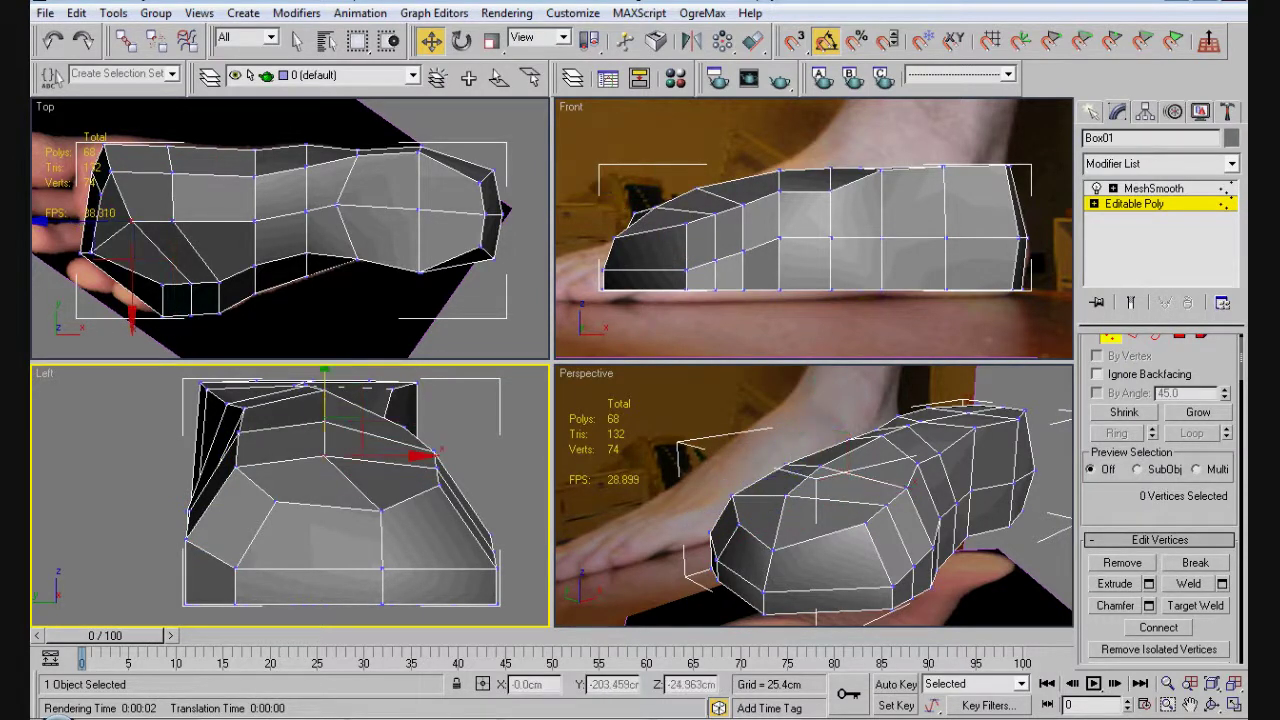
- Box-select the three toe-end vertices and move them down and forward toward the reference toes
scroll(760, 480, "up", 3)
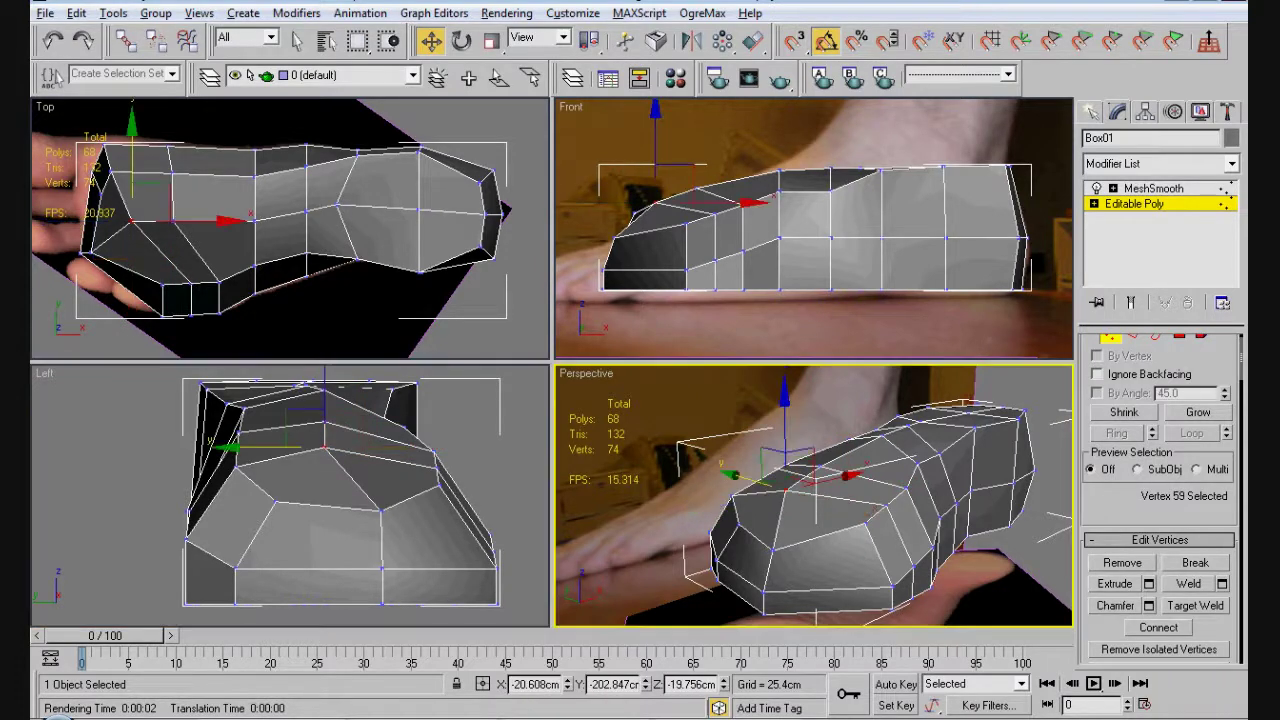
middle_click_drag(800, 490, 890, 455, "alt")
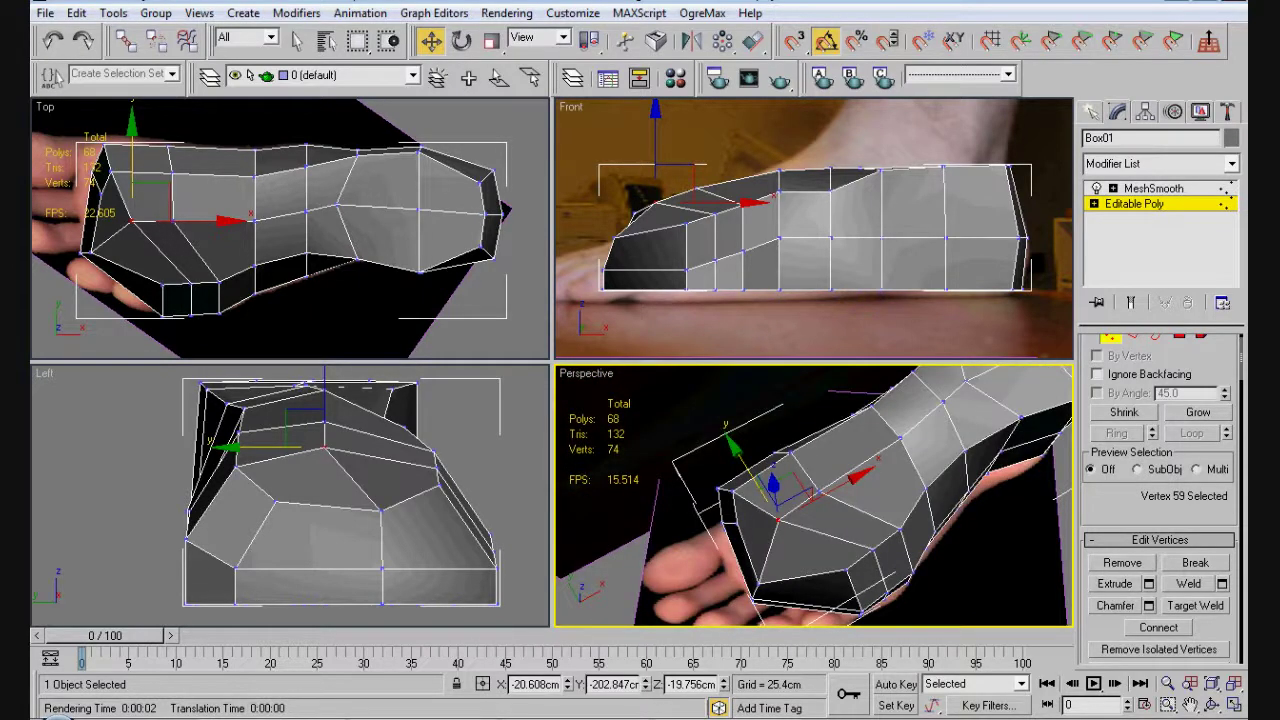
scroll(200, 230, "up", 8)
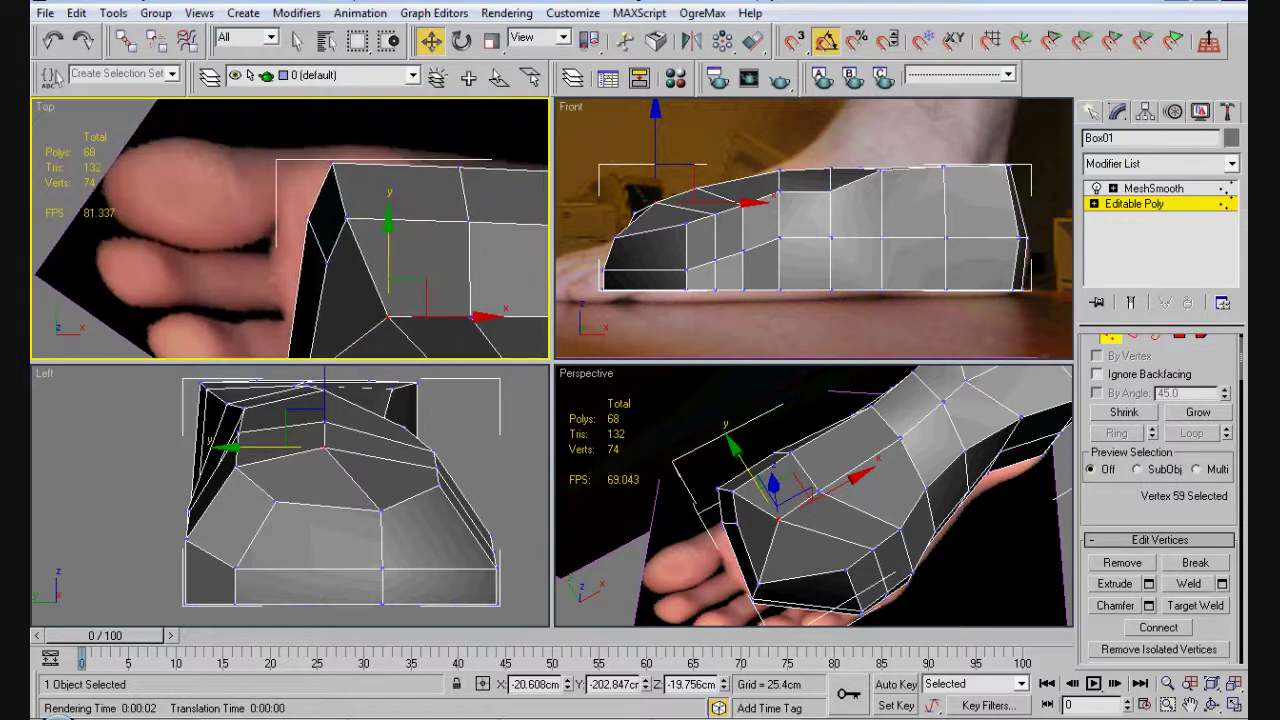
left_click_drag(362, 238, 364, 240)
left_click_drag(450, 180, 408, 168)
left_click_drag(292, 212, 315, 256)
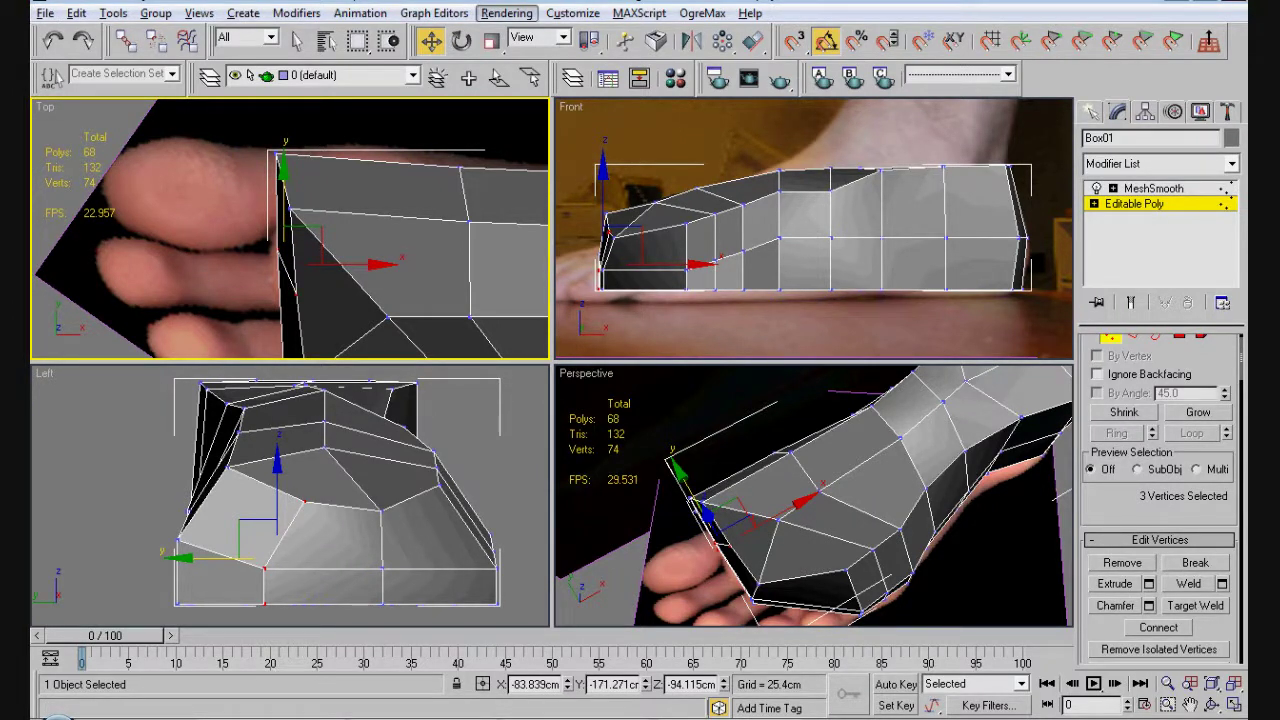
right_click(290, 530)
- With snapping on, move the three toe-end vertices to match the toe outline in the Top view
key("r")
middle_click_drag(290, 530, 292, 500)
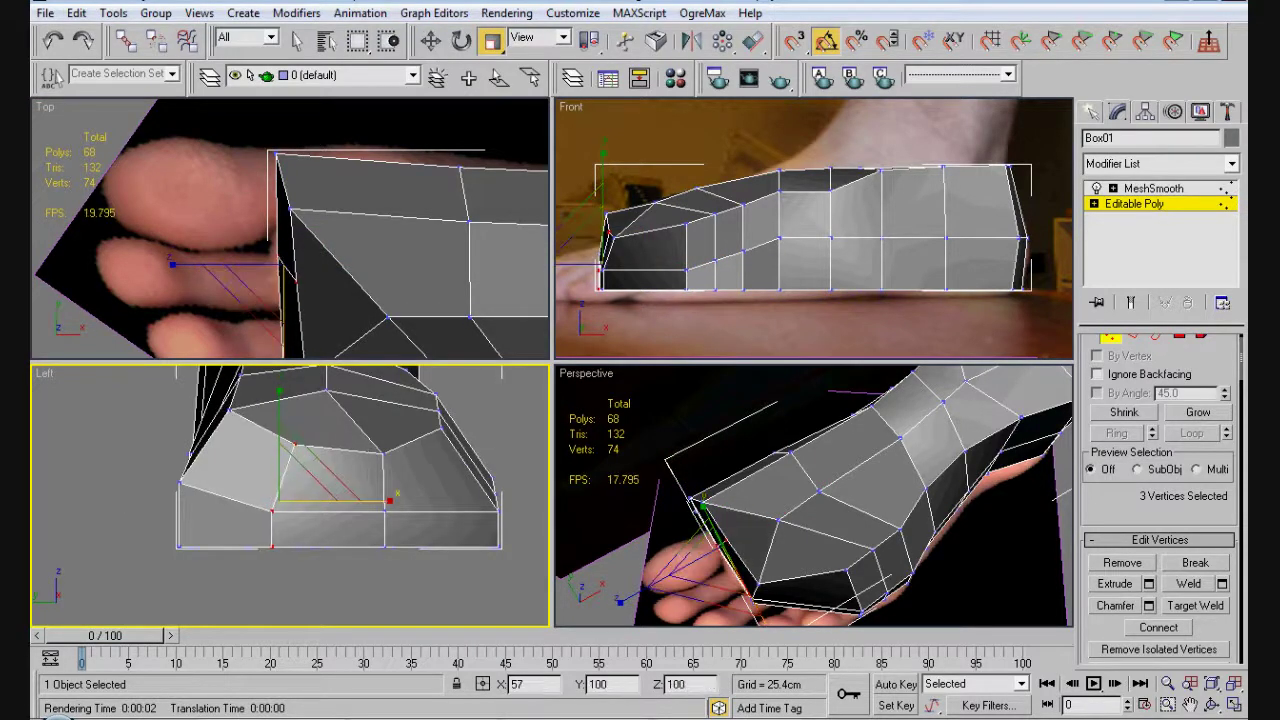
key("s")
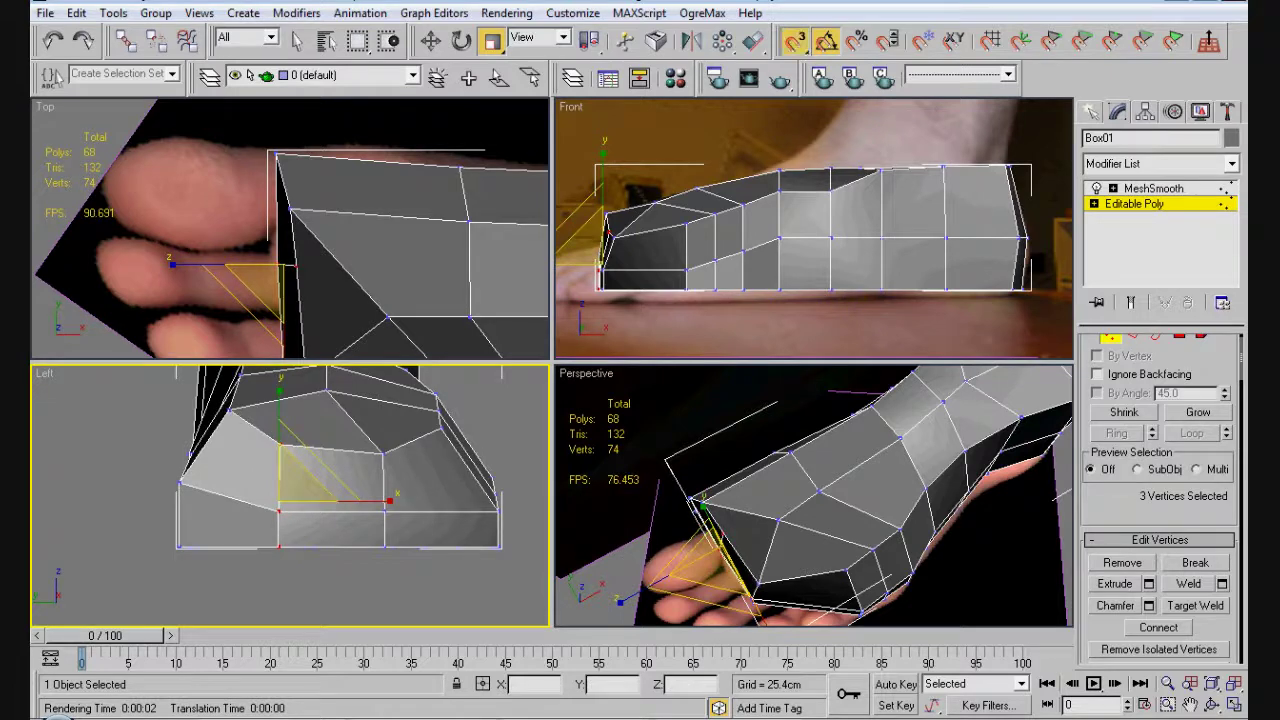
right_click(168, 254)
scroll(363, 168, "down", 4)
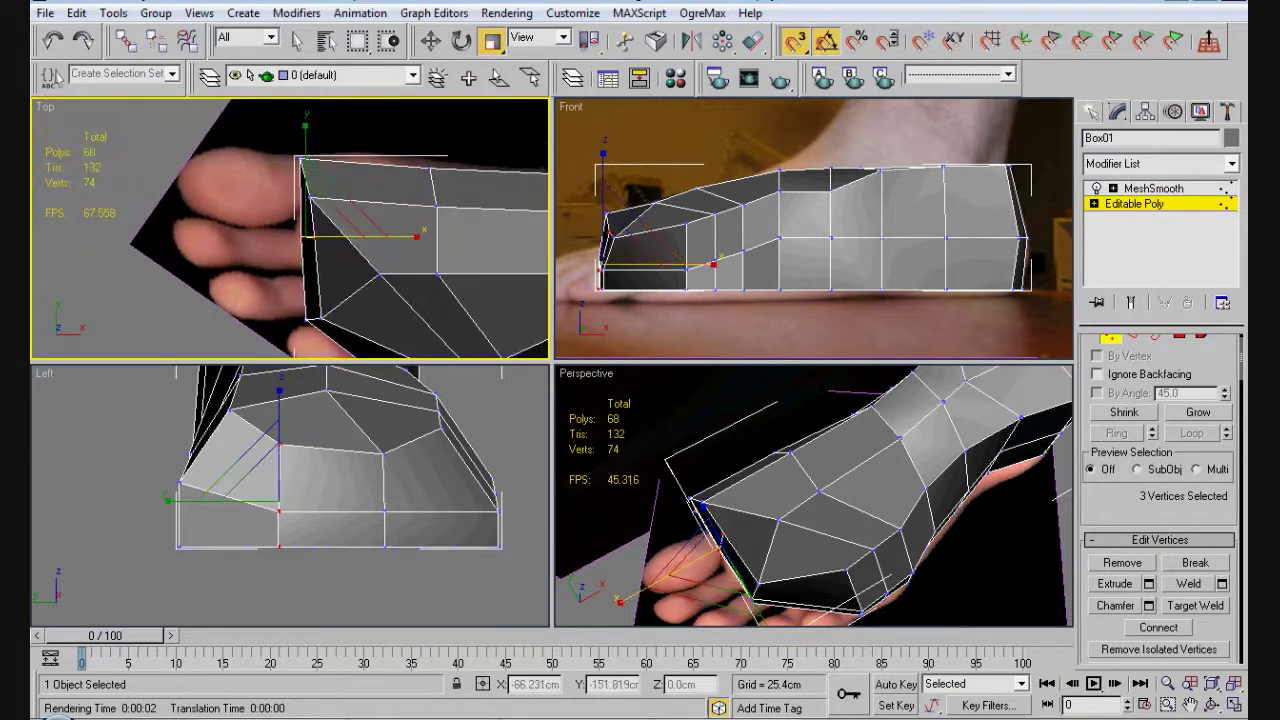
key("w")
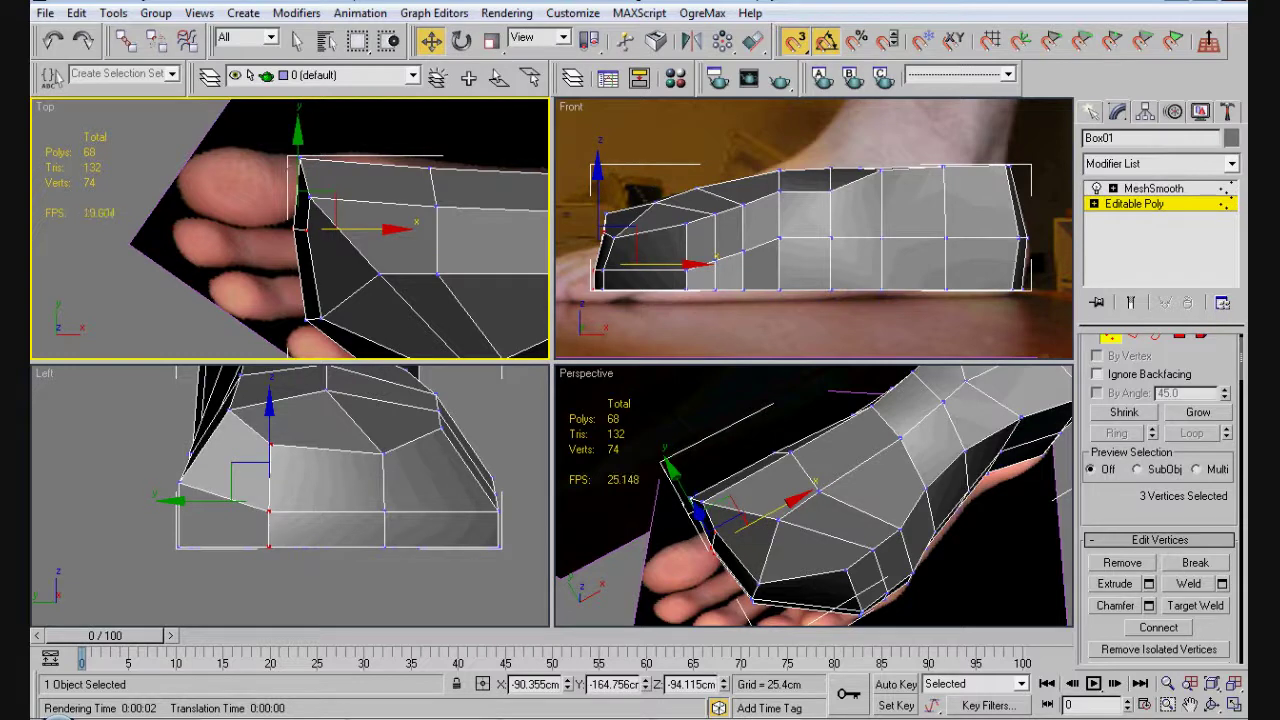
left_click_drag(298, 200, 298, 195)
left_click_drag(292, 144, 380, 172)
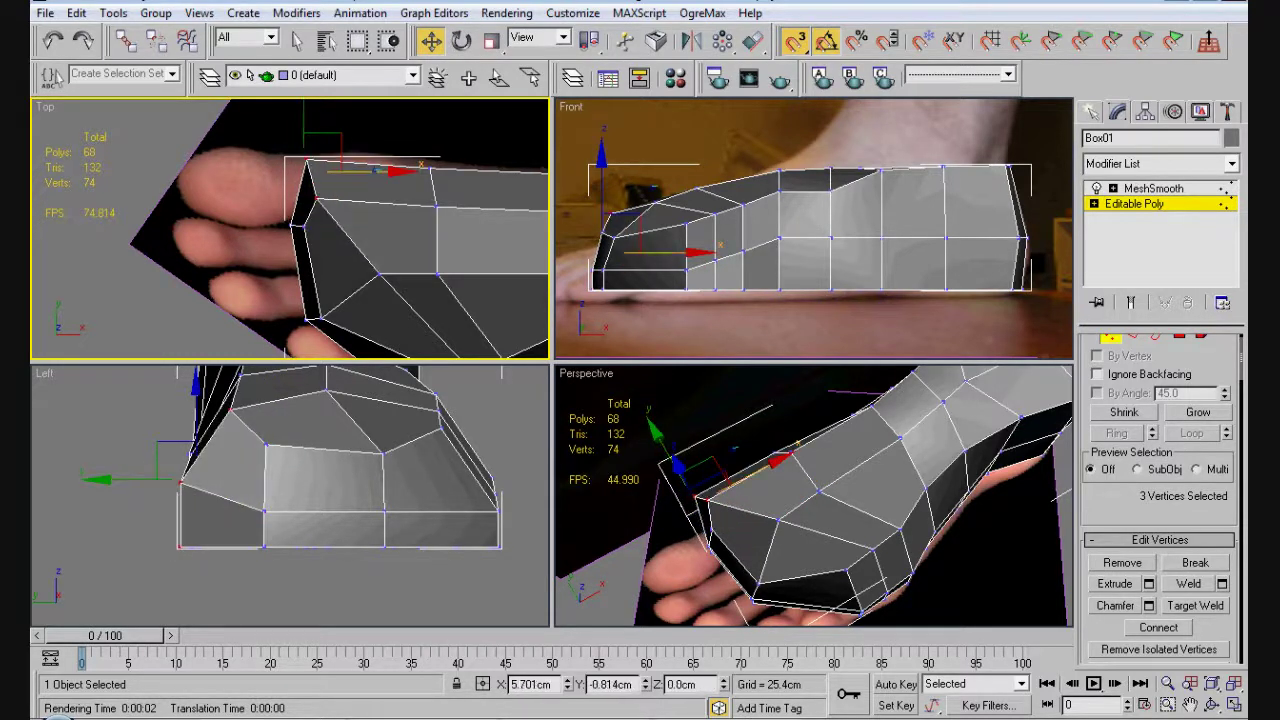
left_click_drag(715, 475, 720, 468)
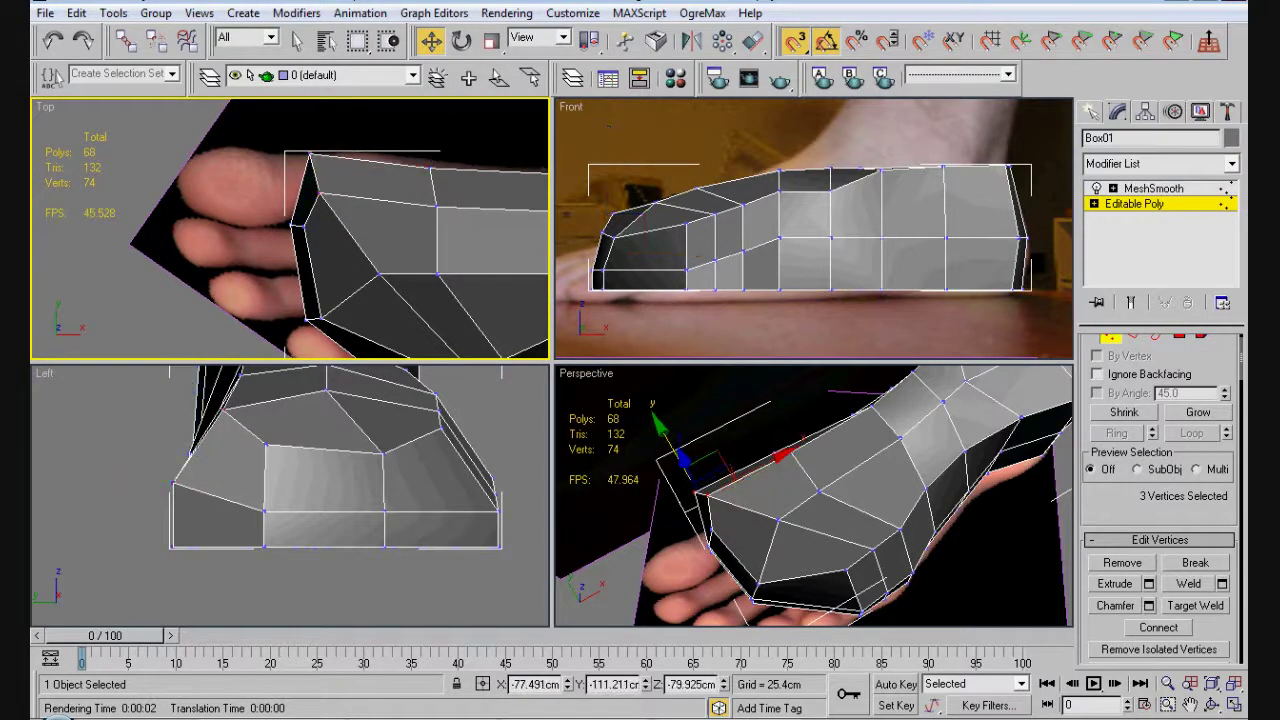
key("ctrl+d")
- Pull two vertices at the front top of the foot down to fit the photo
middle_click_drag(340, 234, 264, 108)
scroll(300, 130, "up", 4)
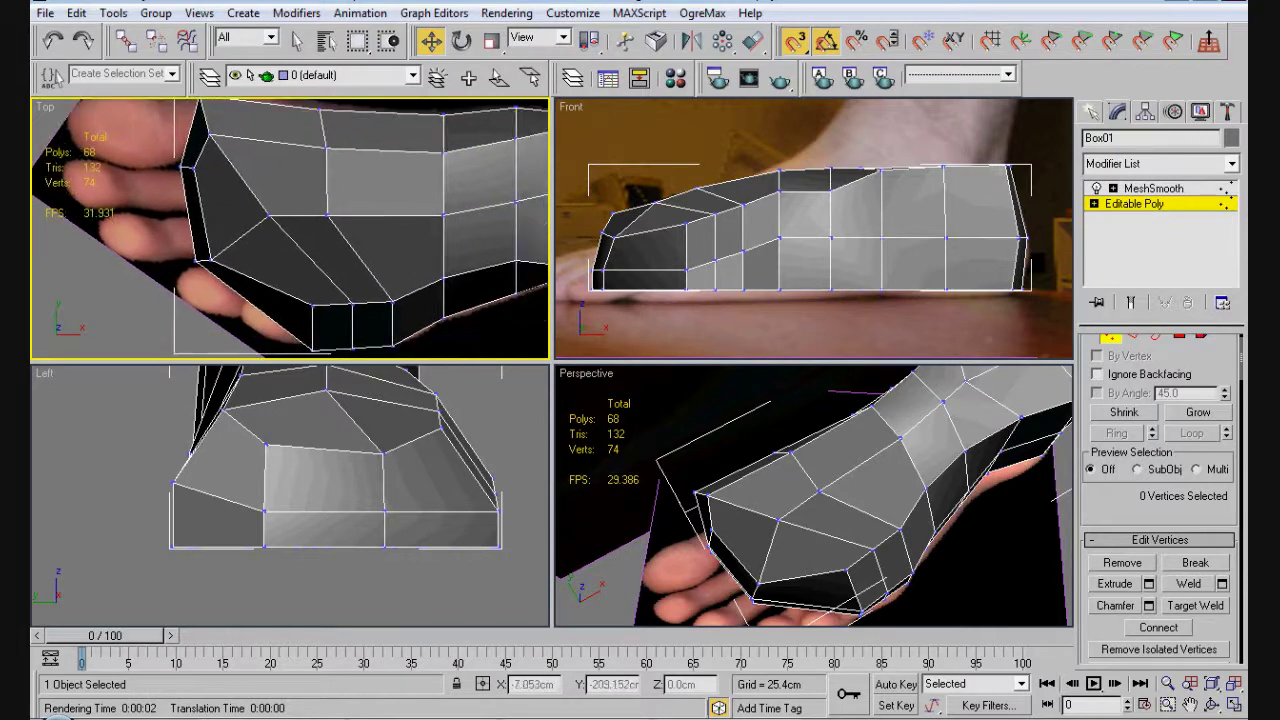
left_click(268, 215)
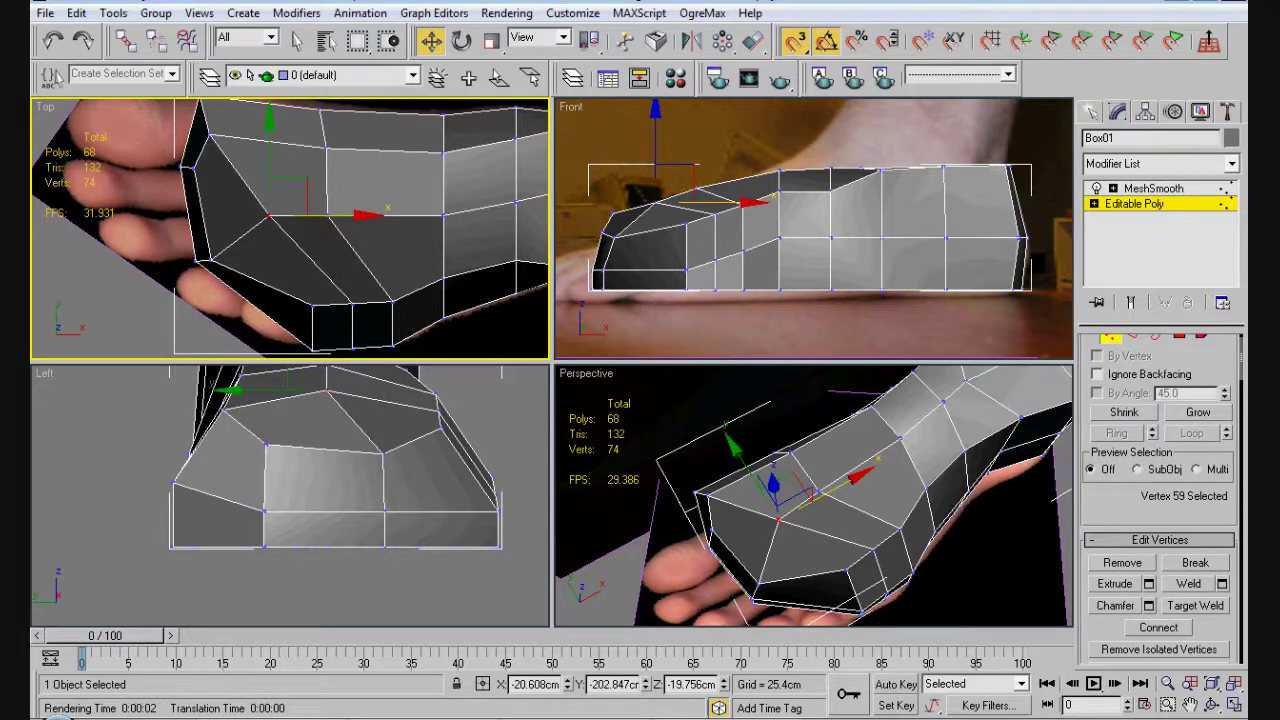
left_click(328, 215, "ctrl")
left_click_drag(300, 185, 308, 237)
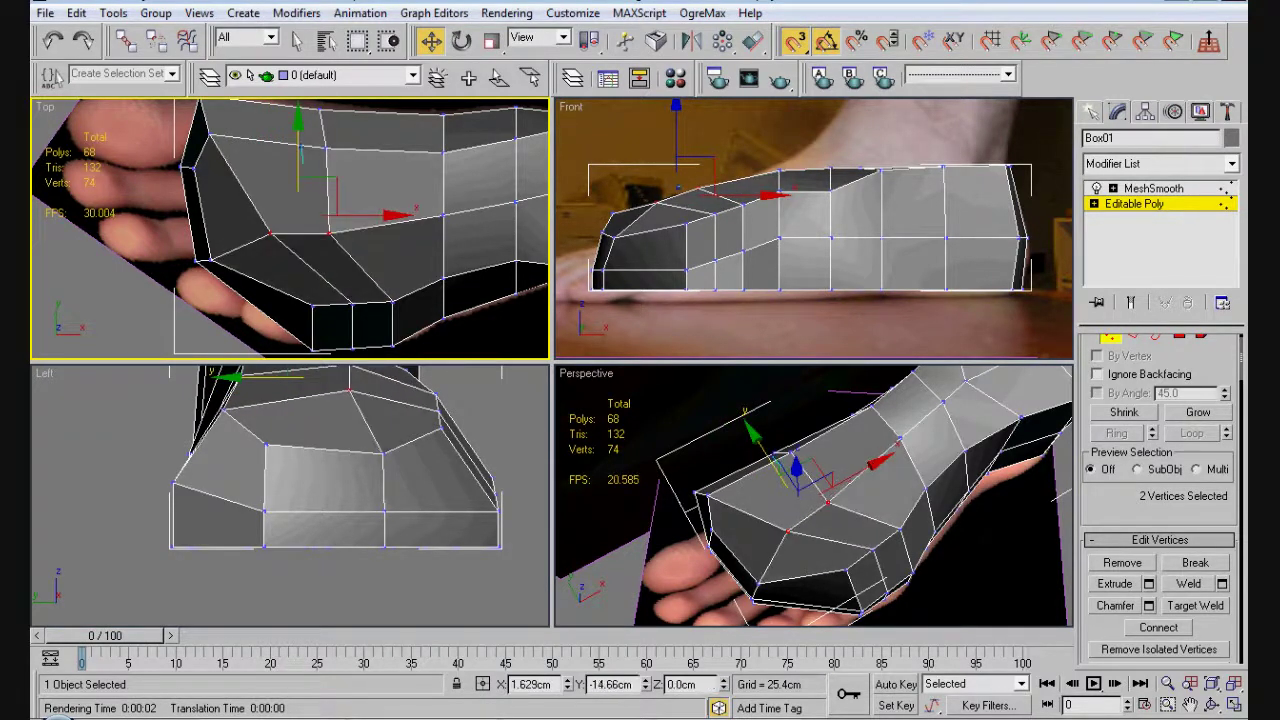
- Reposition a single front vertex in the side view to match the reference photo
middle_click_drag(320, 460, 320, 530)
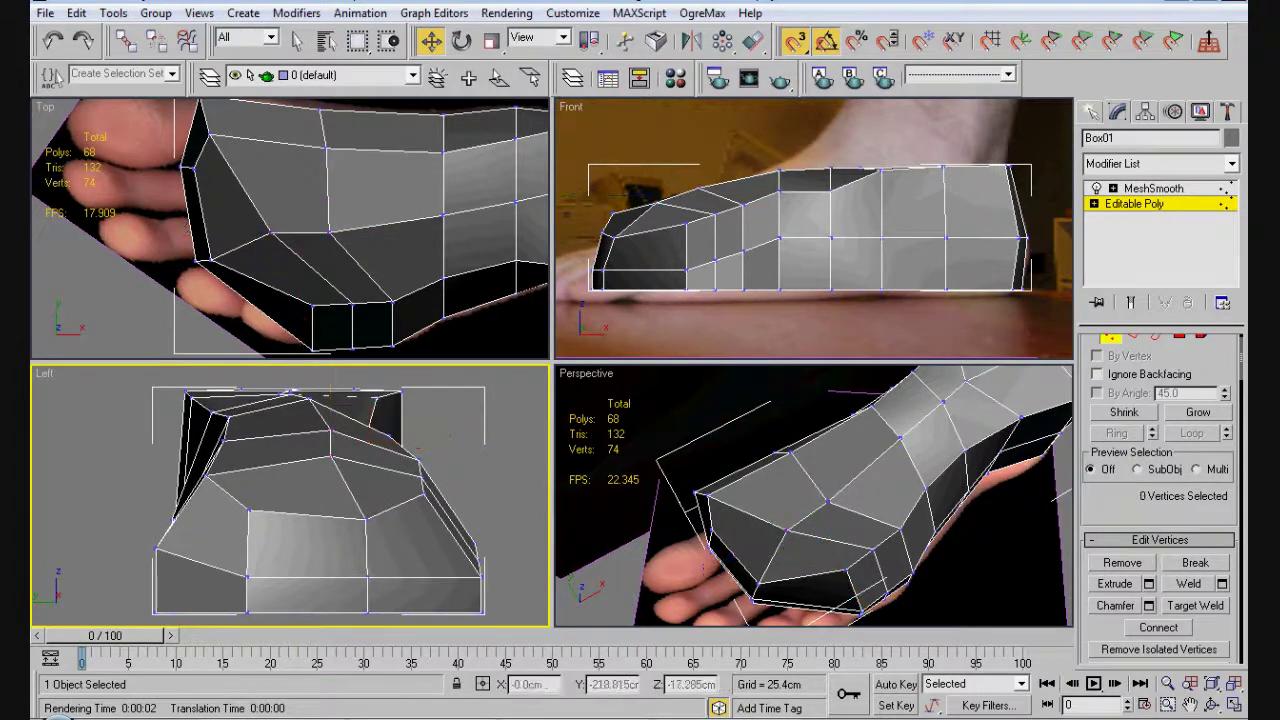
left_click(331, 457)
left_click_drag(331, 457, 341, 455)
middle_click_drag(341, 455, 360, 440, "alt")
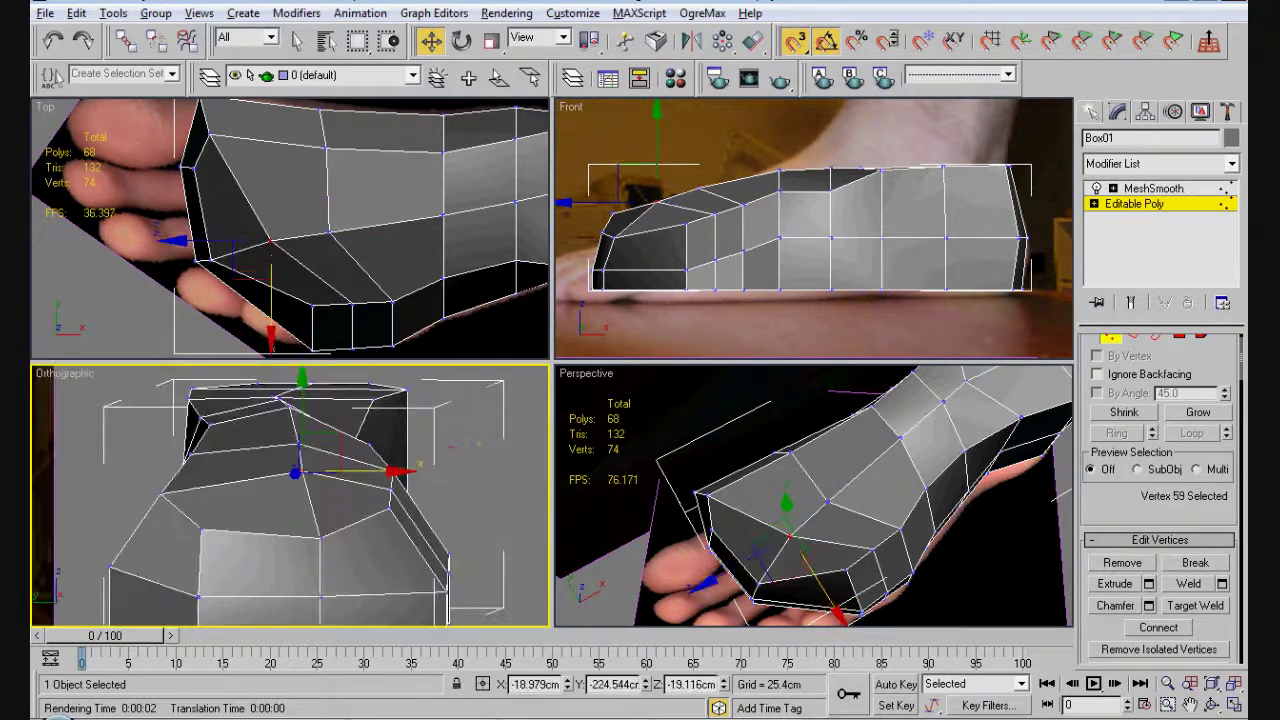
key("l")
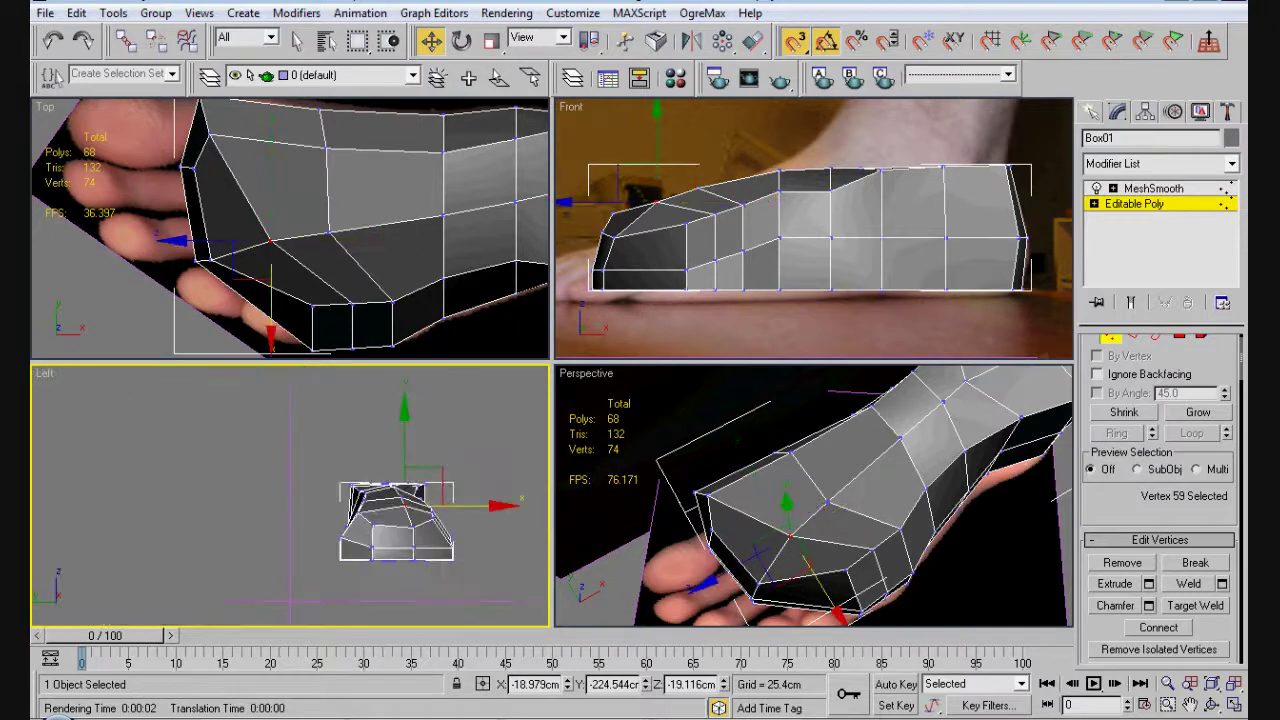
key("z")
key("z")
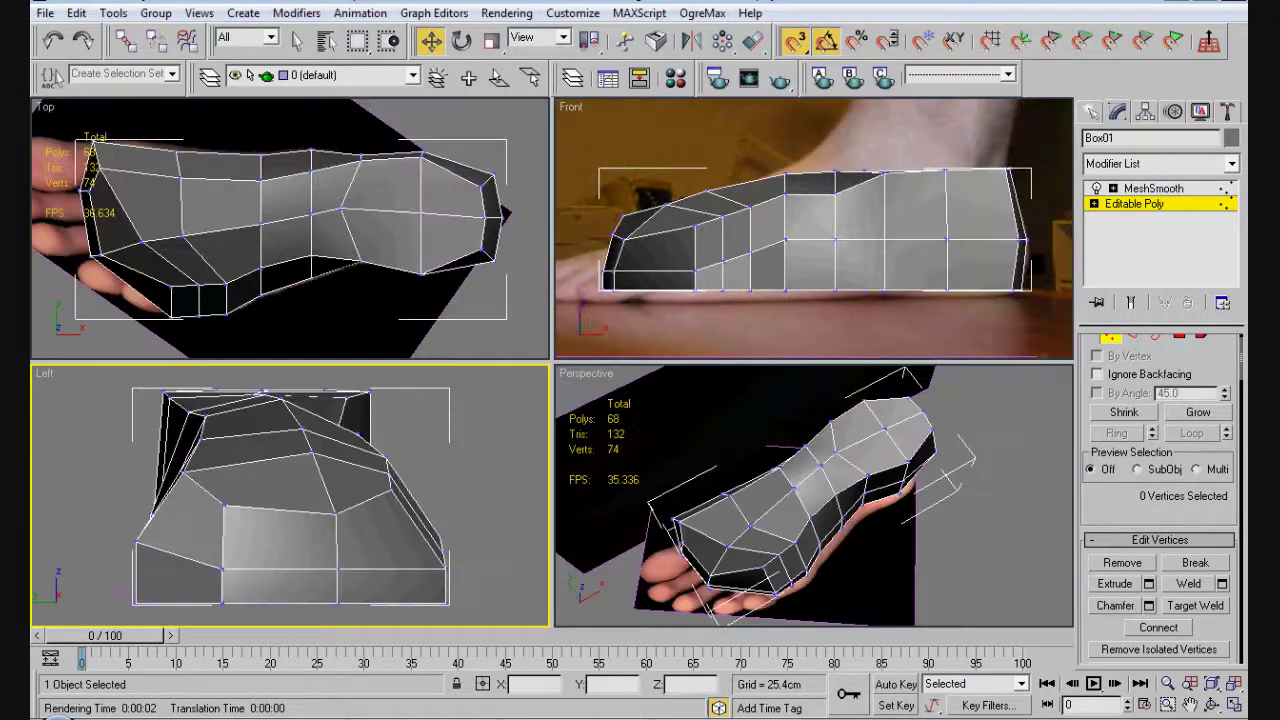
- Ring-select edges across the foot's side and Connect them, raising the cage to 104 polygons
middle_click_drag(814, 495, 780, 430, "alt")
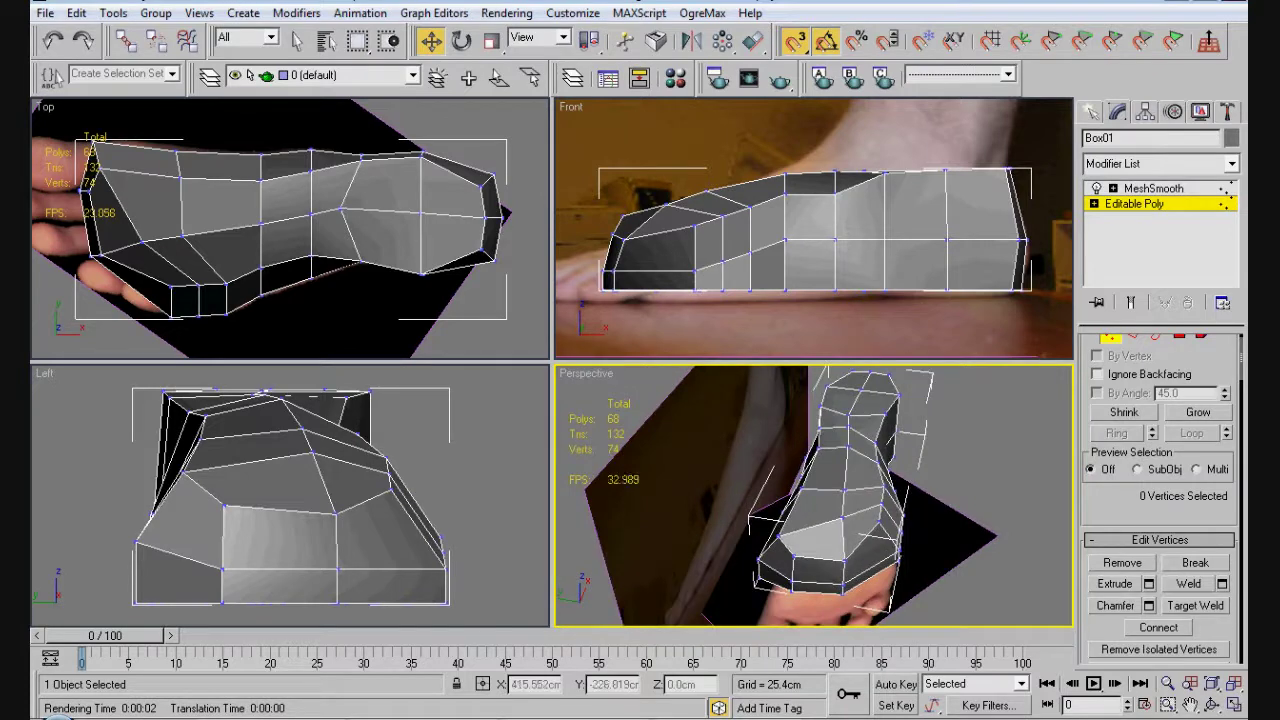
key("2")
left_click(280, 508)
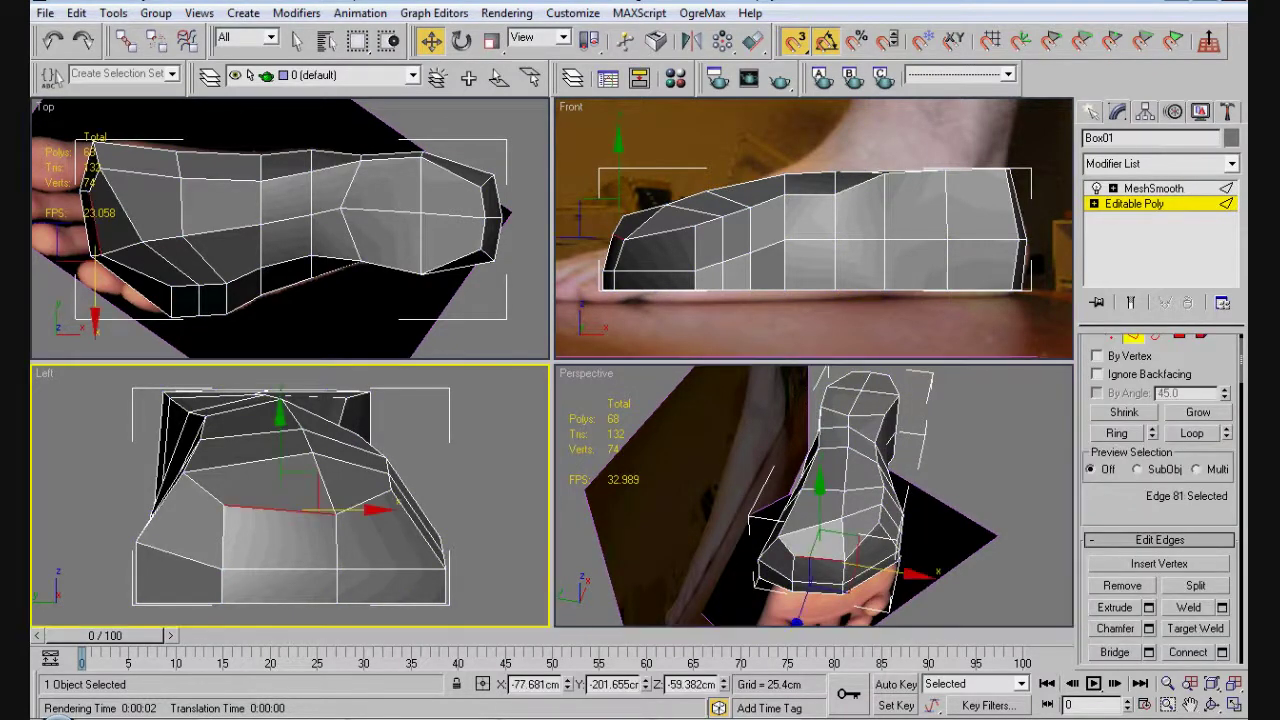
left_click(1116, 433)
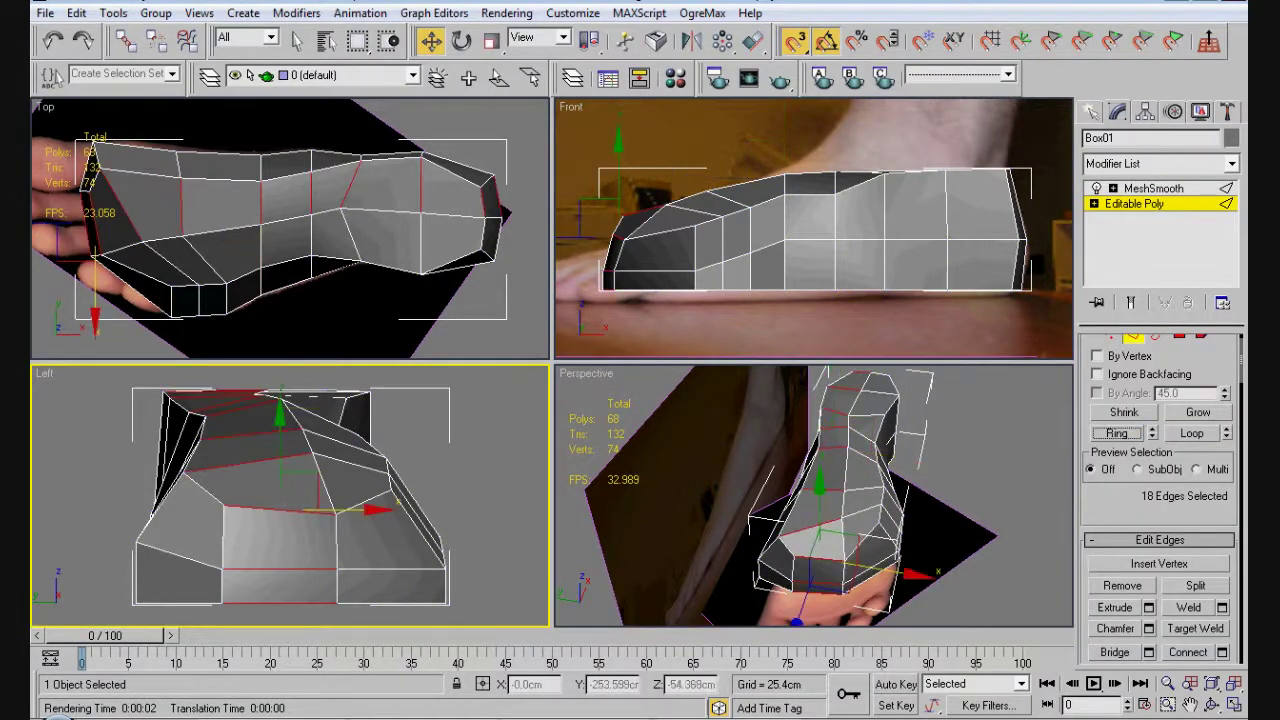
left_click(1188, 652)
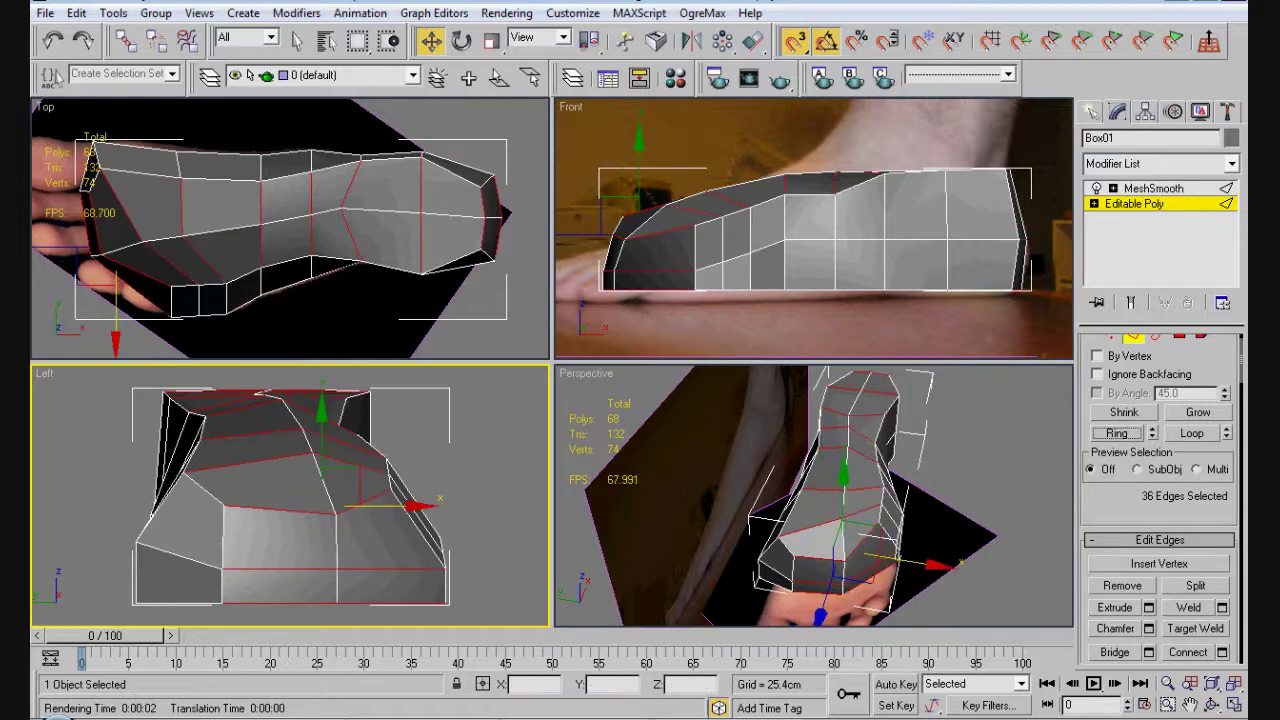
left_click(80, 320)
middle_click_drag(300, 230, 425, 230)
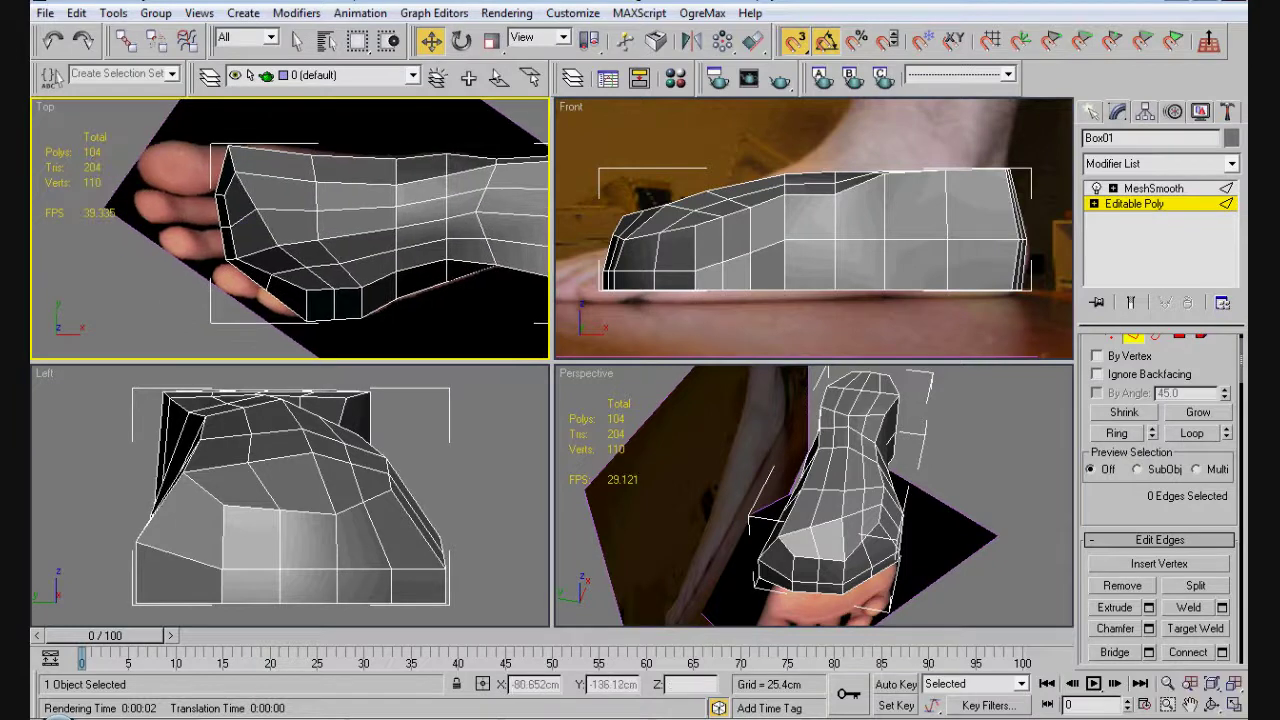
left_click(232, 195)
key("ctrl+d")
- Make the foot see-through over the photo and check a three-vertex selection at the toe end
key("1")
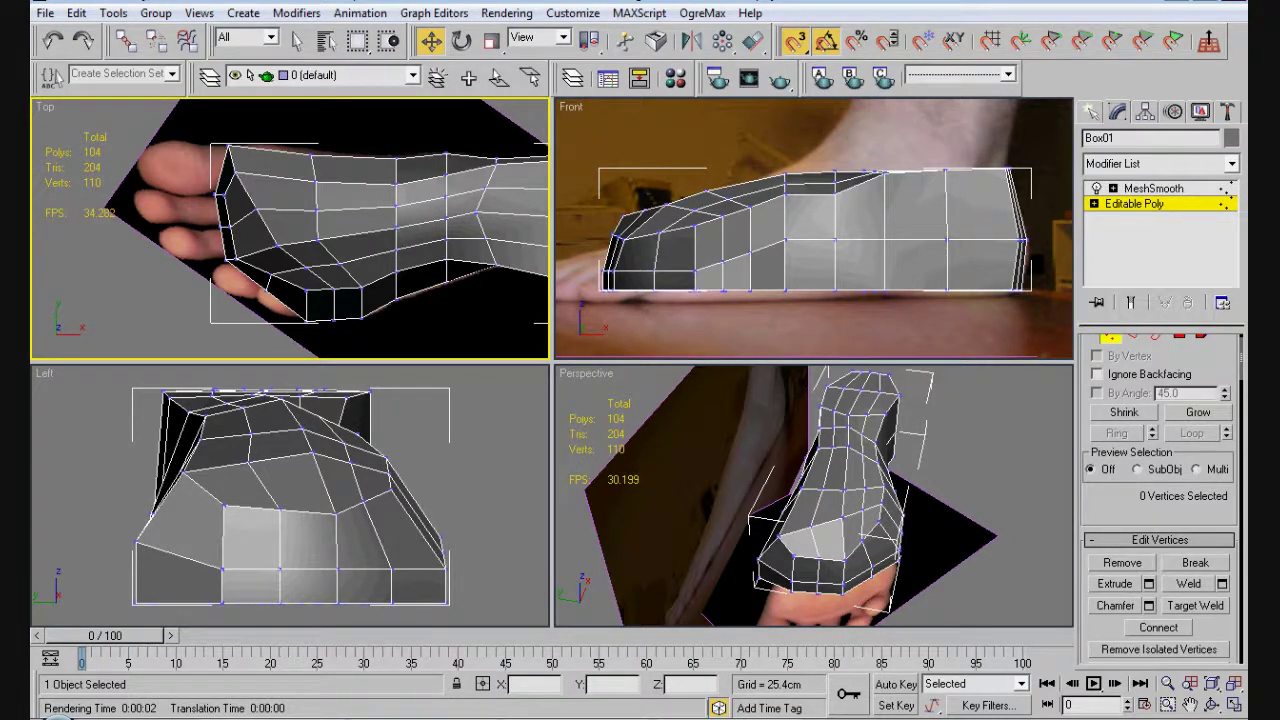
scroll(176, 232, "up", 4)
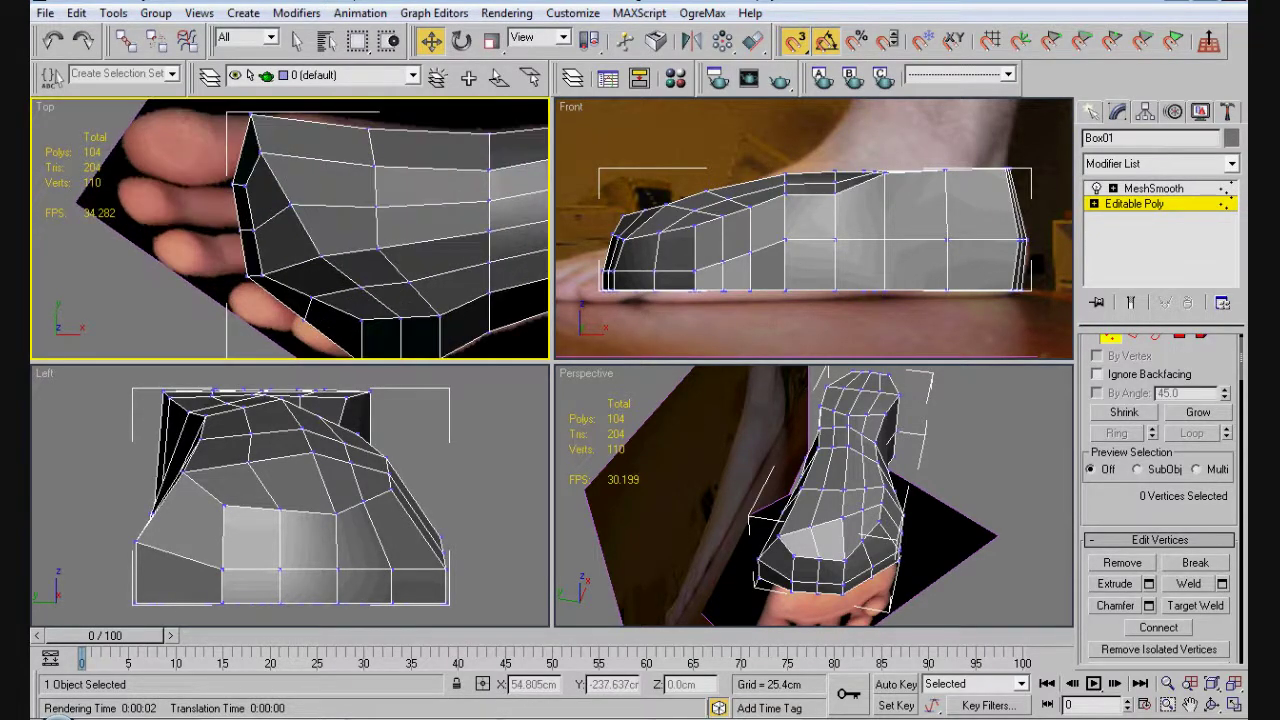
middle_click_drag(176, 232, 193, 215)
key("alt+x")
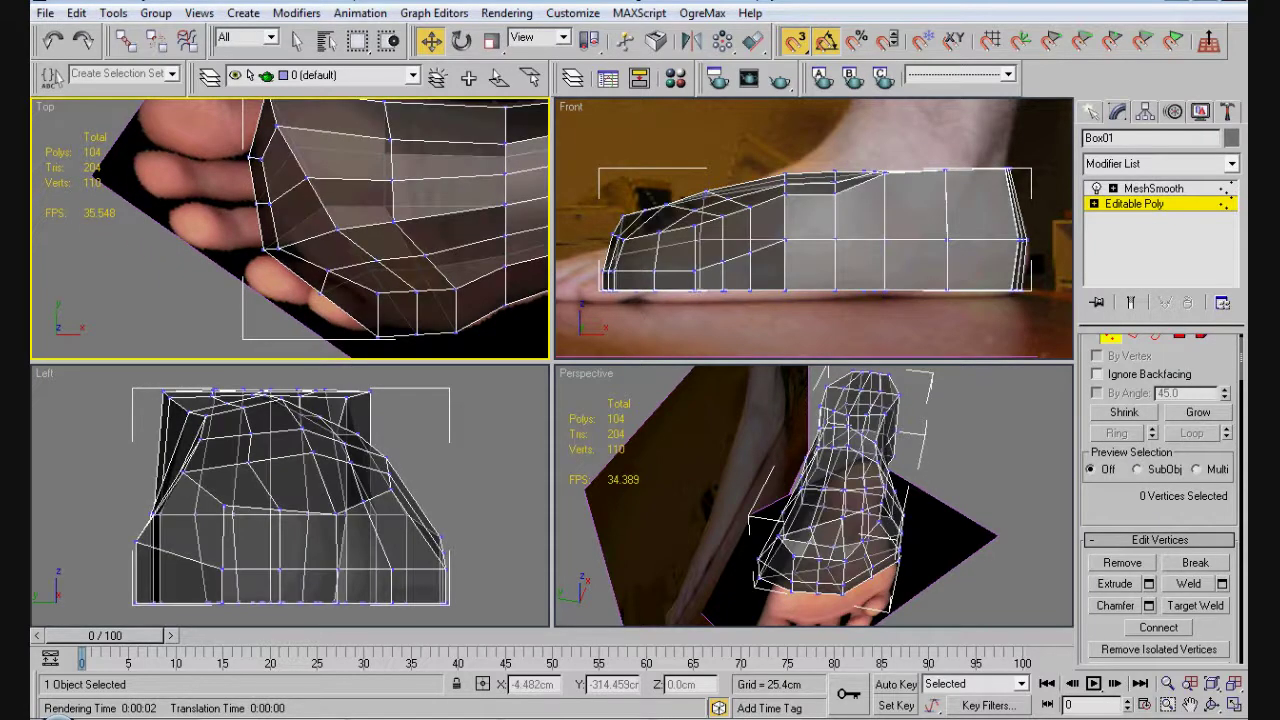
mouse_move(335, 260)
left_mouse_down()
mouse_move(365, 300)
mouse_move(378, 284)
mouse_move(332, 248)
left_mouse_up()
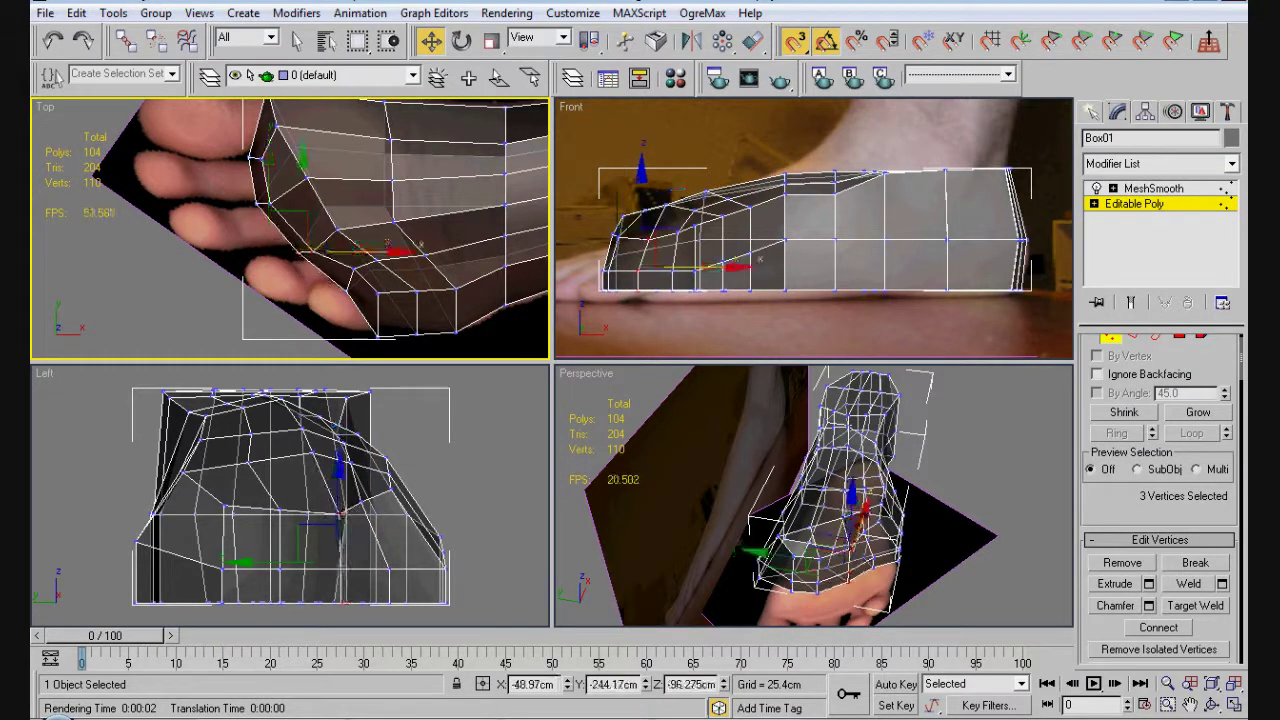
key("ctrl+d")
key("ctrl+z")
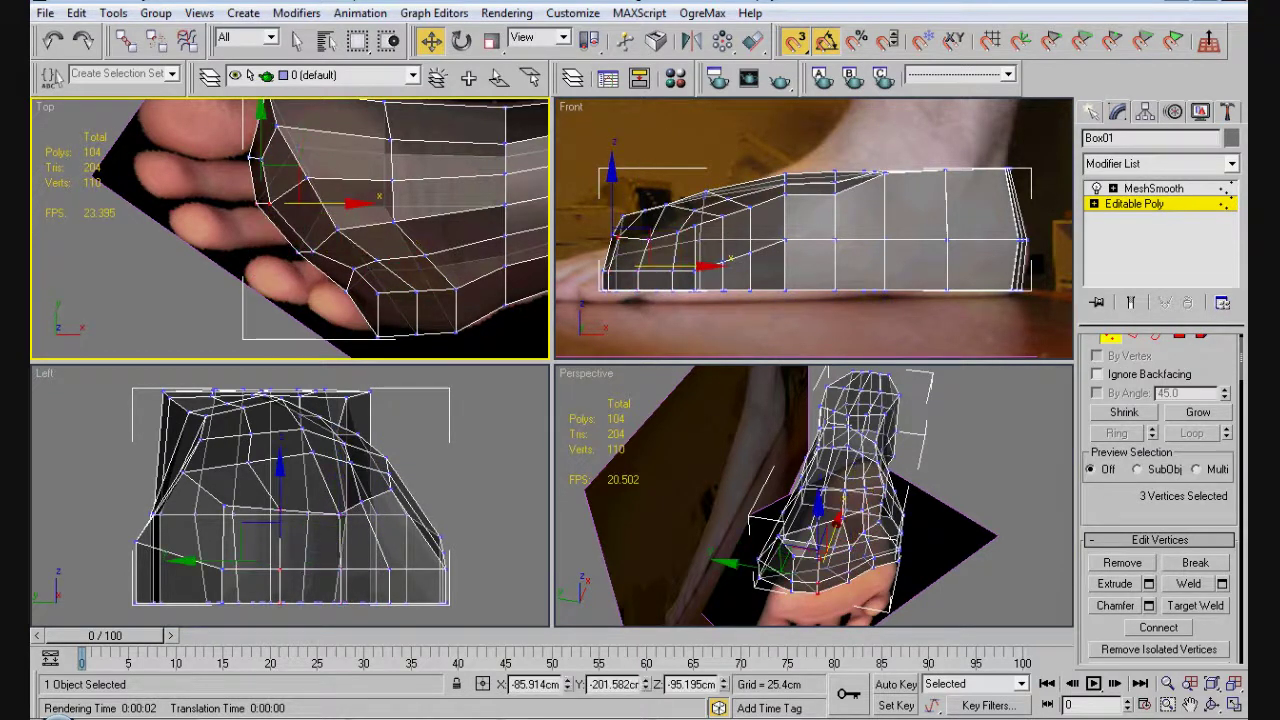
key("ctrl+d")
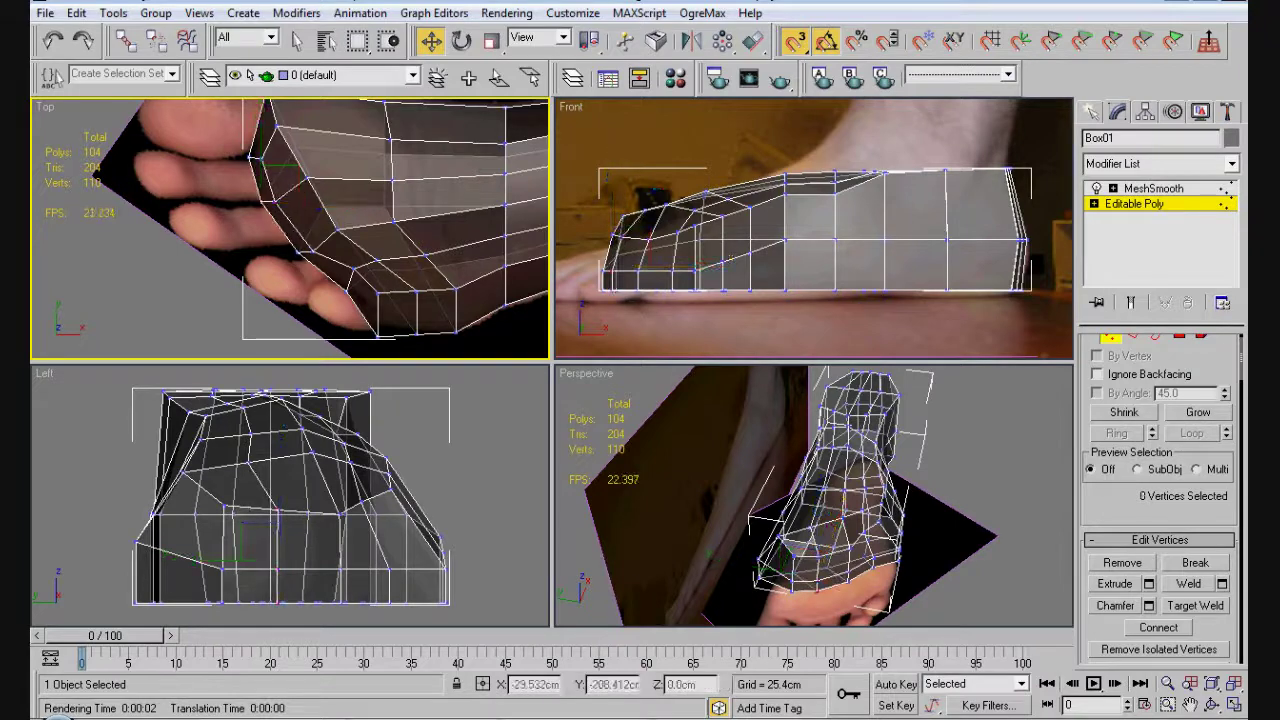
middle_click_drag(290, 230, 320, 270)
scroll(368, 200, "down", 2)
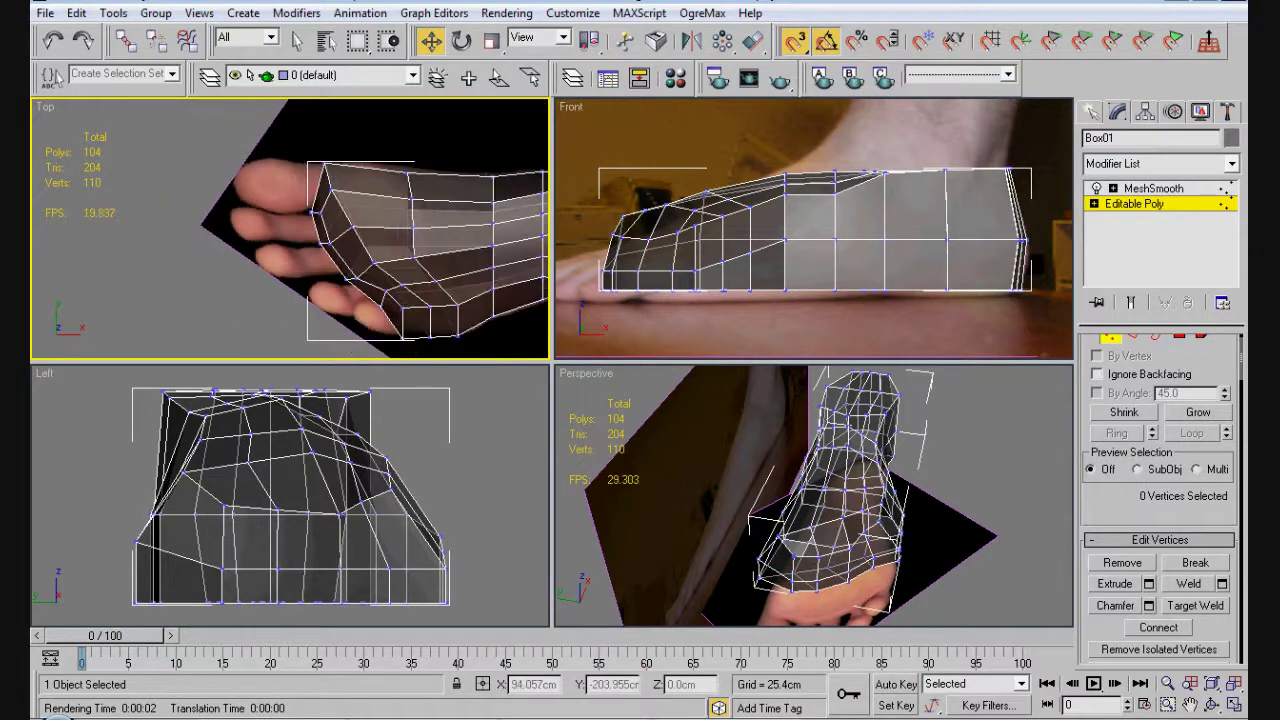
mouse_move(814, 495)
middle_mouse_down("alt")
mouse_move(814, 580)
mouse_move(760, 585)
middle_mouse_up("alt")
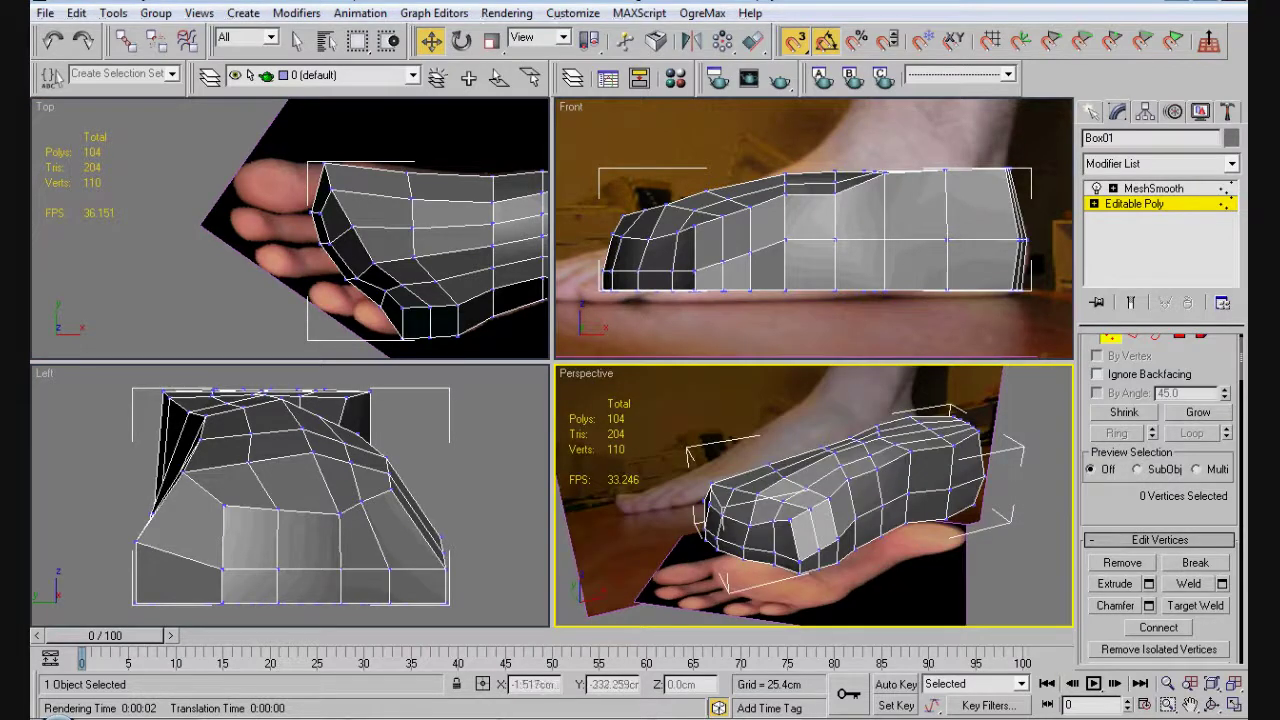
- Adjust toe-end vertices, moving one along Y to reshape the foot
left_click(789, 495)
left_click(801, 522)
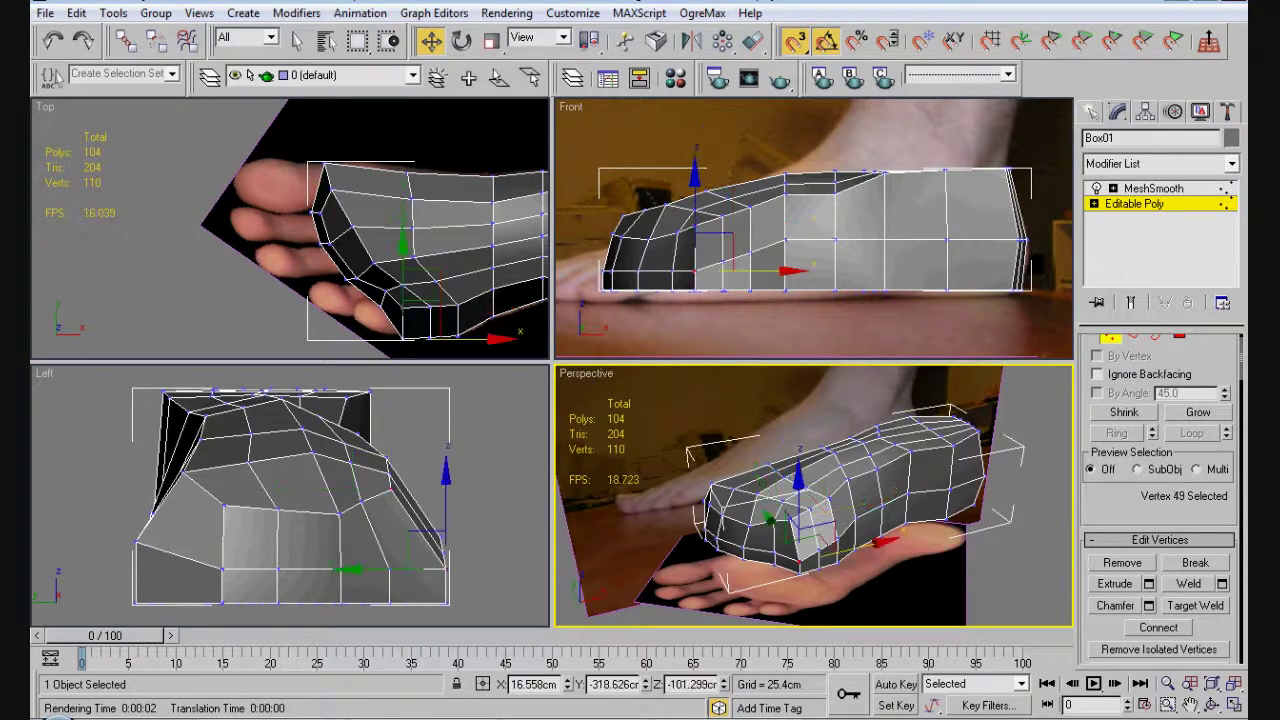
left_click_drag(801, 522, 808, 531)
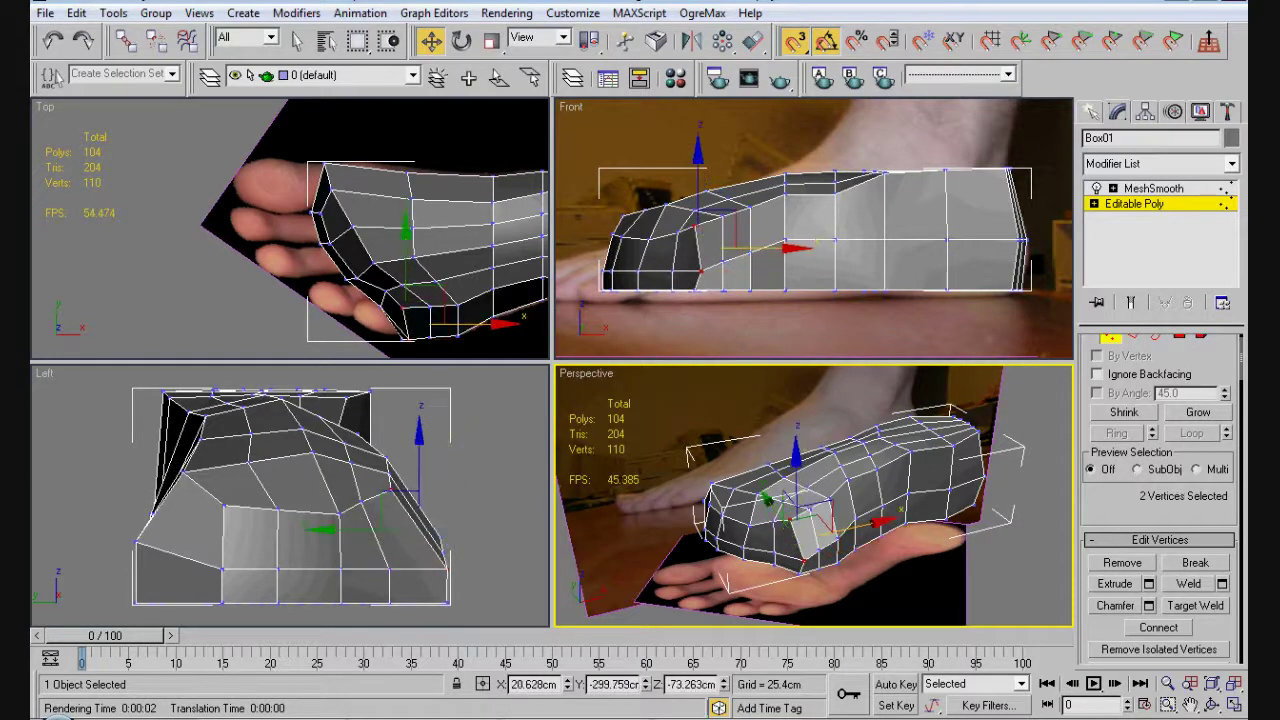
left_click(807, 565, "ctrl")
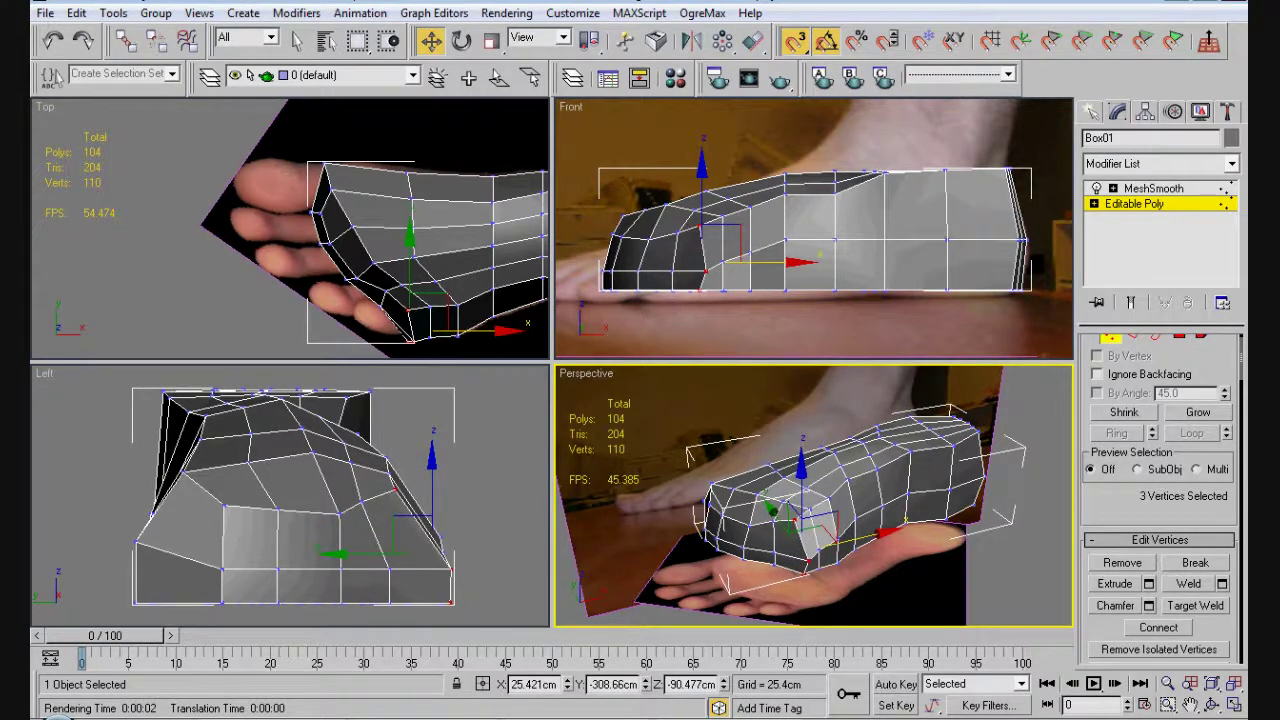
left_click(722, 214)
key("ctrl+z")
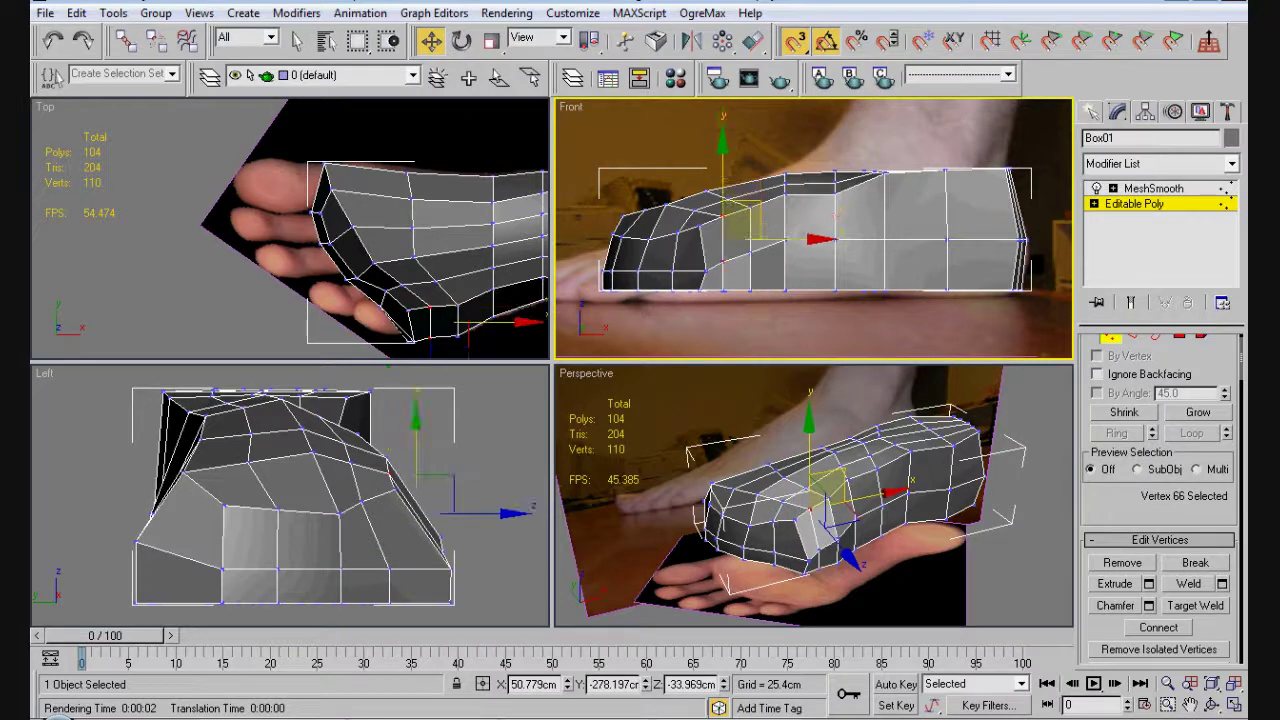
key("ctrl+z")
key("ctrl+z")
key("ctrl+z")
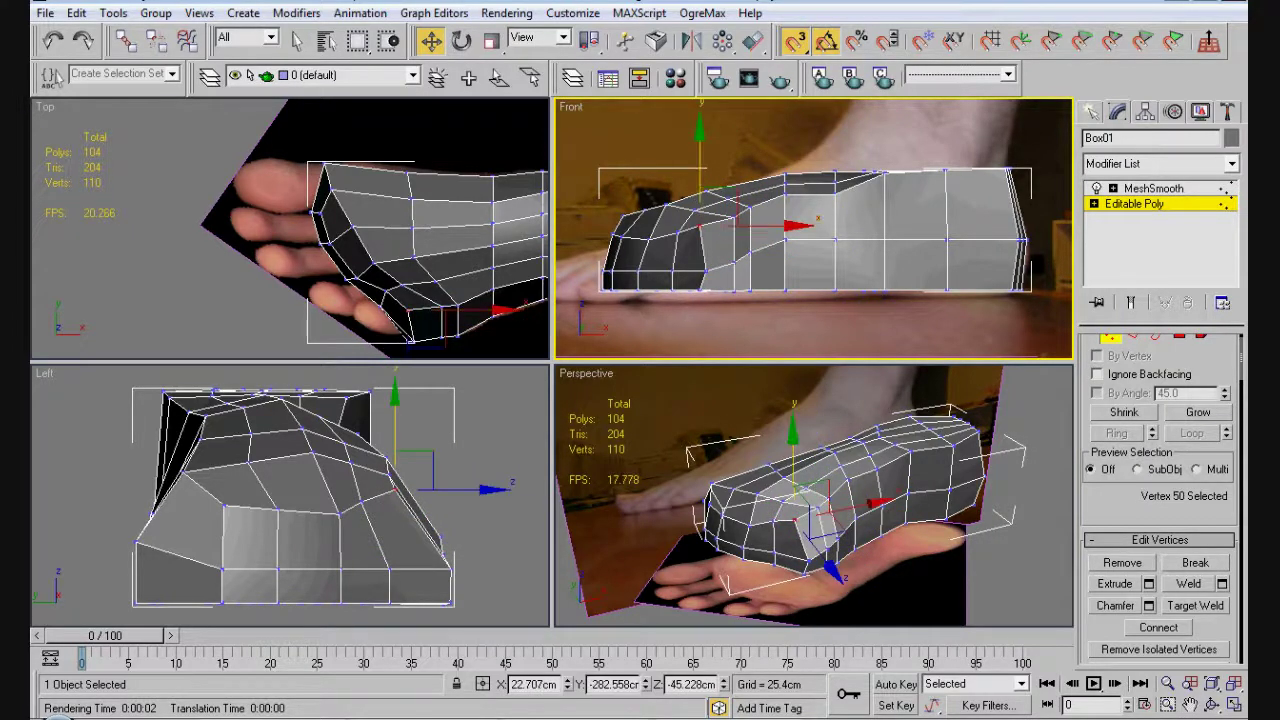
left_click_drag(718, 200, 695, 234)
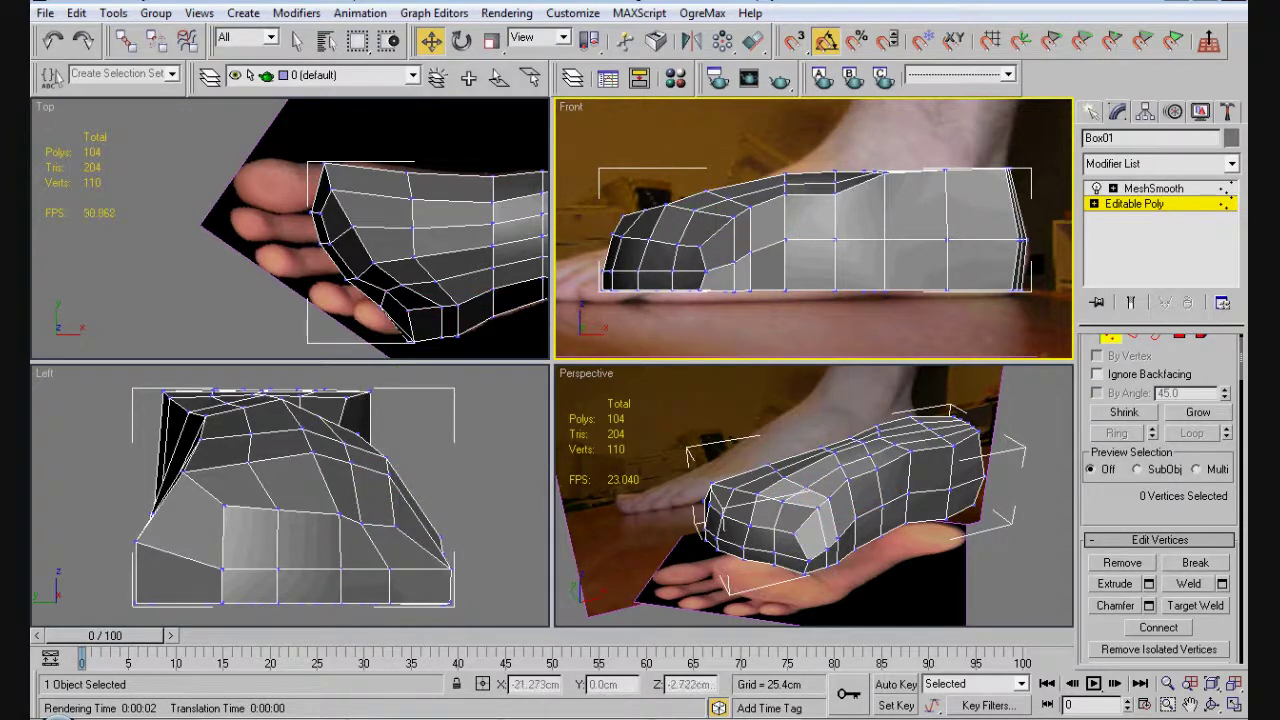
- In the side view, pull a toe vertex right and lower a top-outline vertex to fit the photo
left_click(665, 212)
left_click_drag(665, 212, 732, 213)
left_click(732, 209)
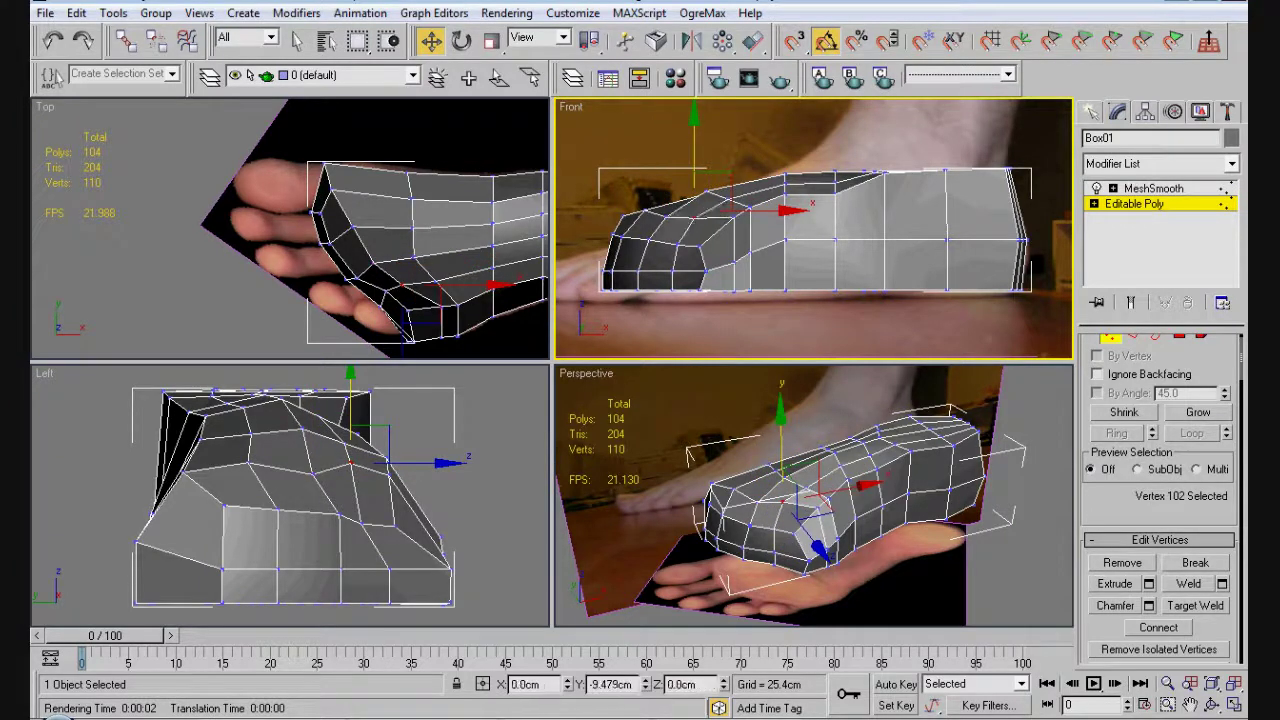
left_click(733, 225)
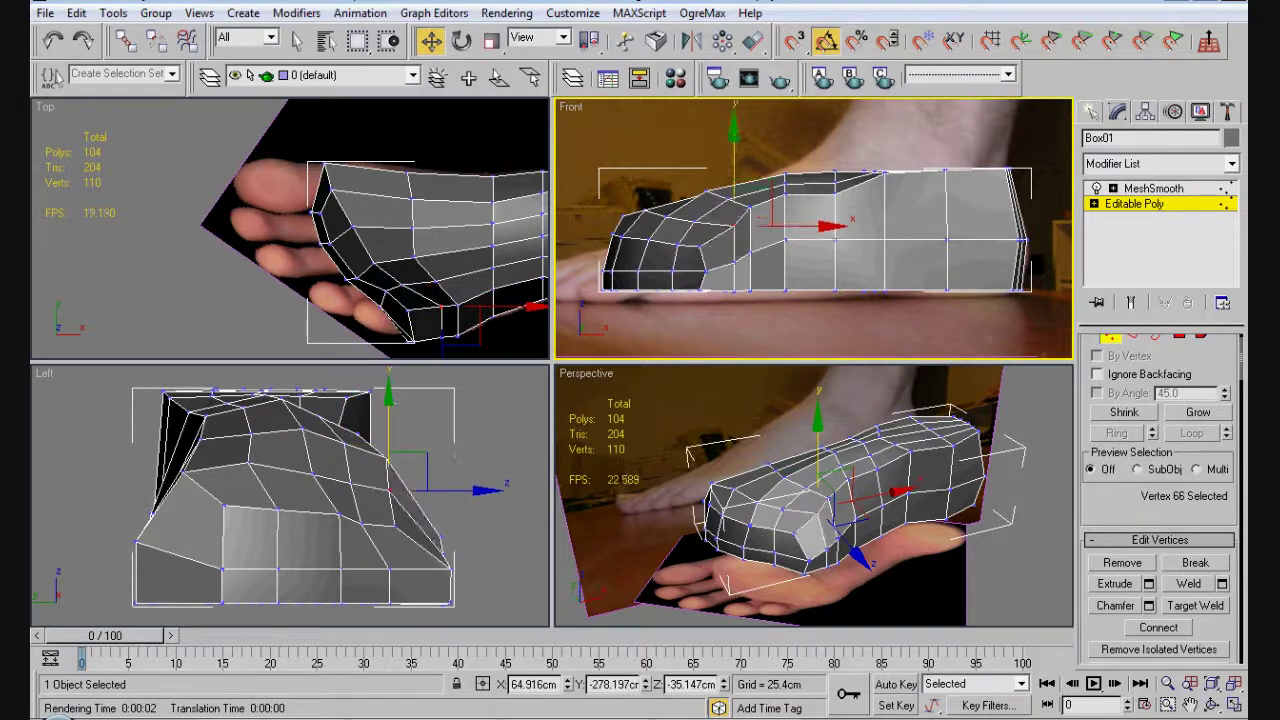
left_click(707, 187)
left_click_drag(707, 187, 707, 194)
- Lower two top-ridge vertices toward the ankle by about 6 cm, then select a back top polygon
middle_click_drag(780, 480, 740, 480, "alt")
left_click(858, 420)
left_click_drag(825, 152, 825, 156)
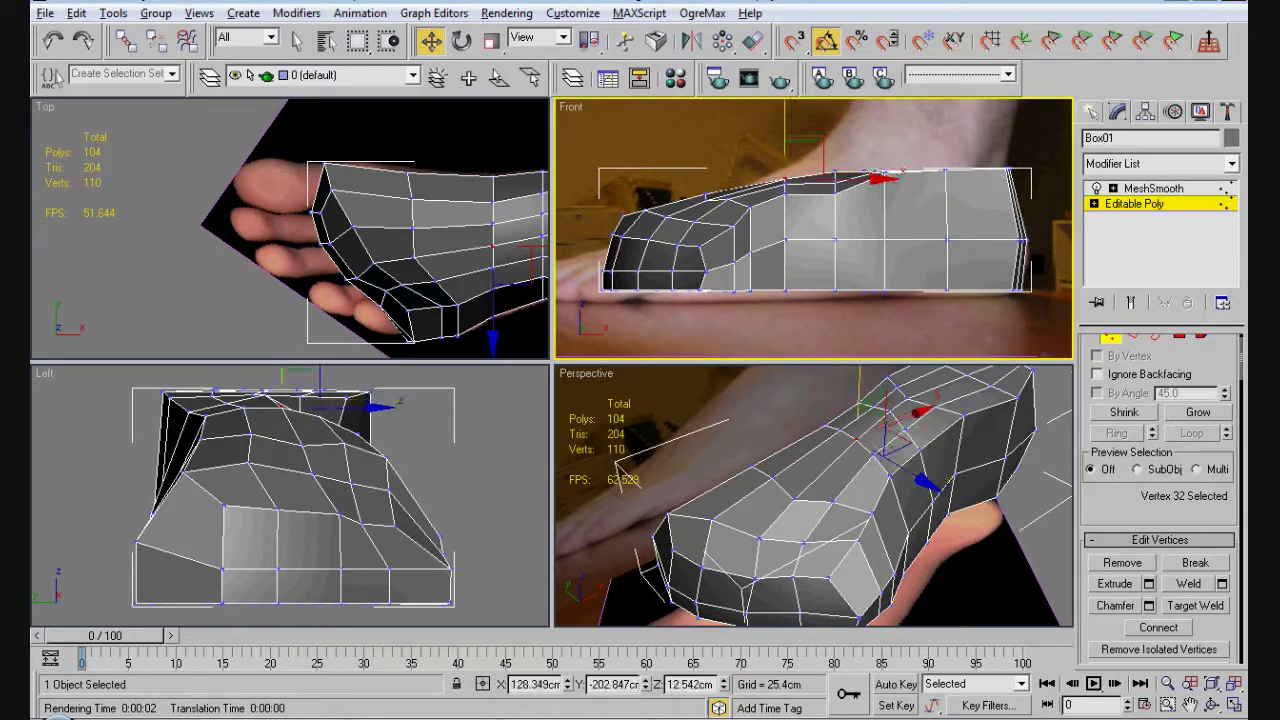
middle_click_drag(813, 495, 790, 497, "alt")
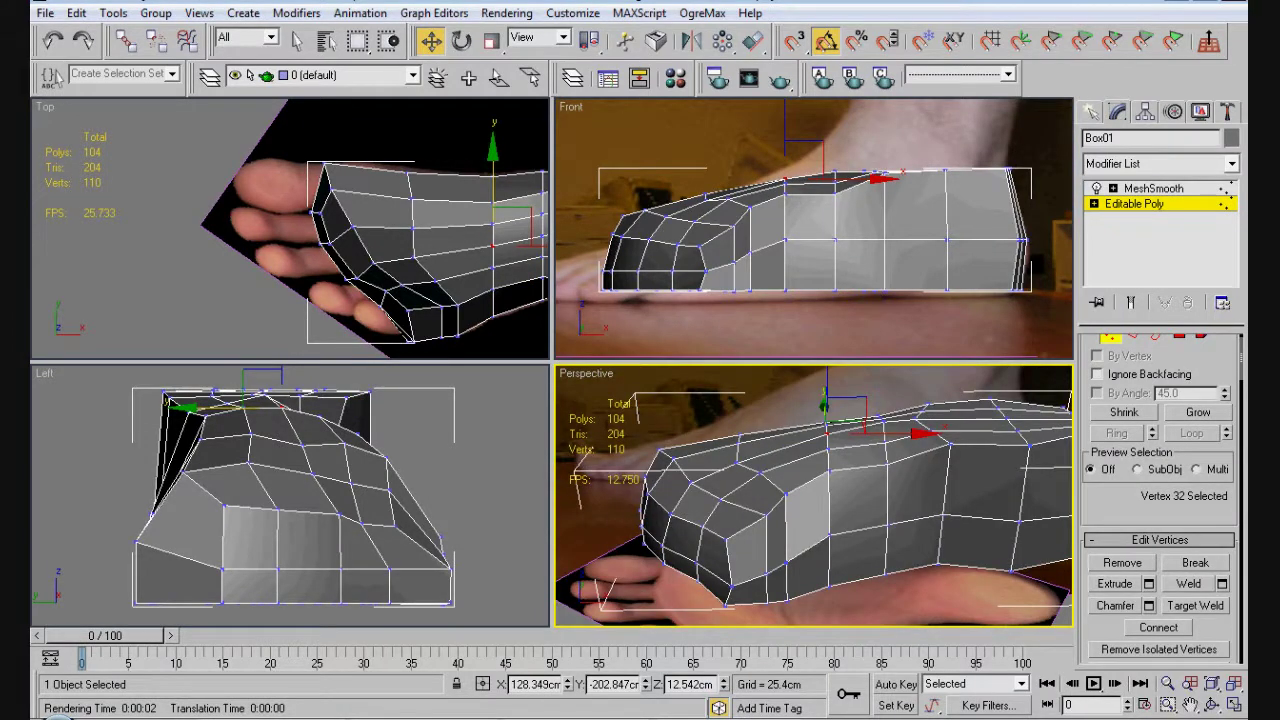
left_click(874, 395)
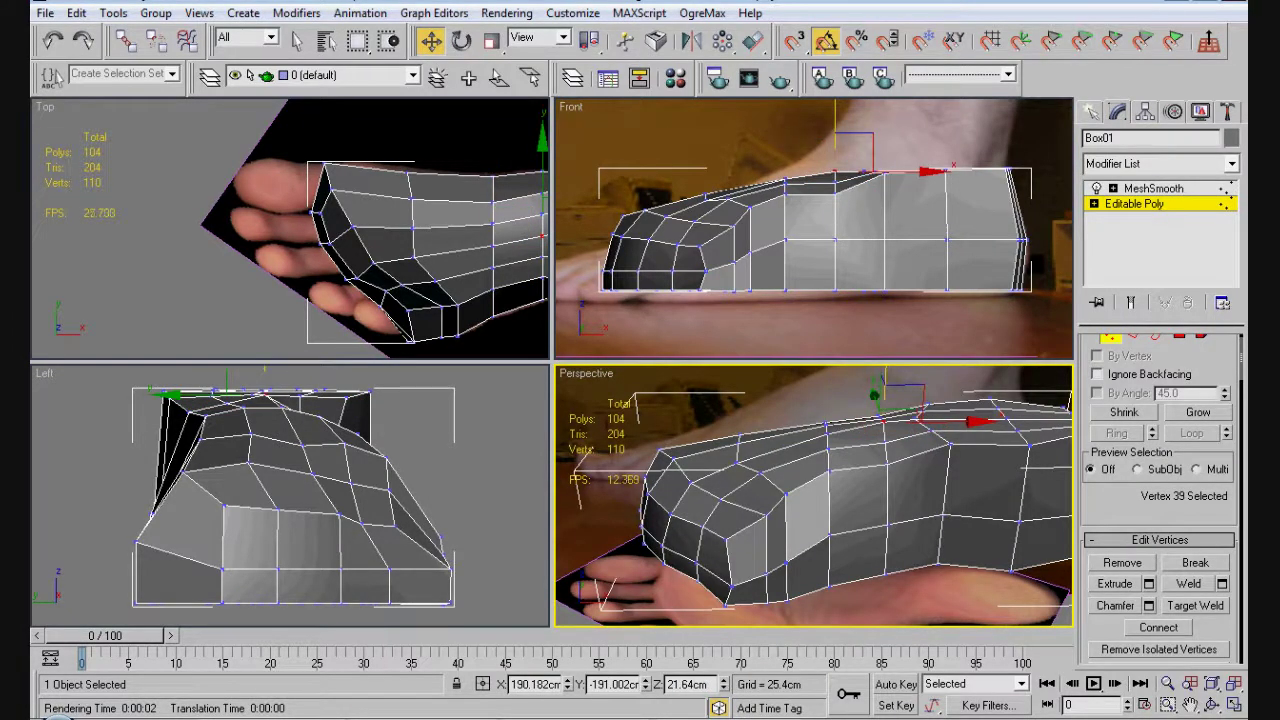
left_click_drag(874, 398, 874, 410)
middle_click_drag(810, 500, 755, 485, "alt")
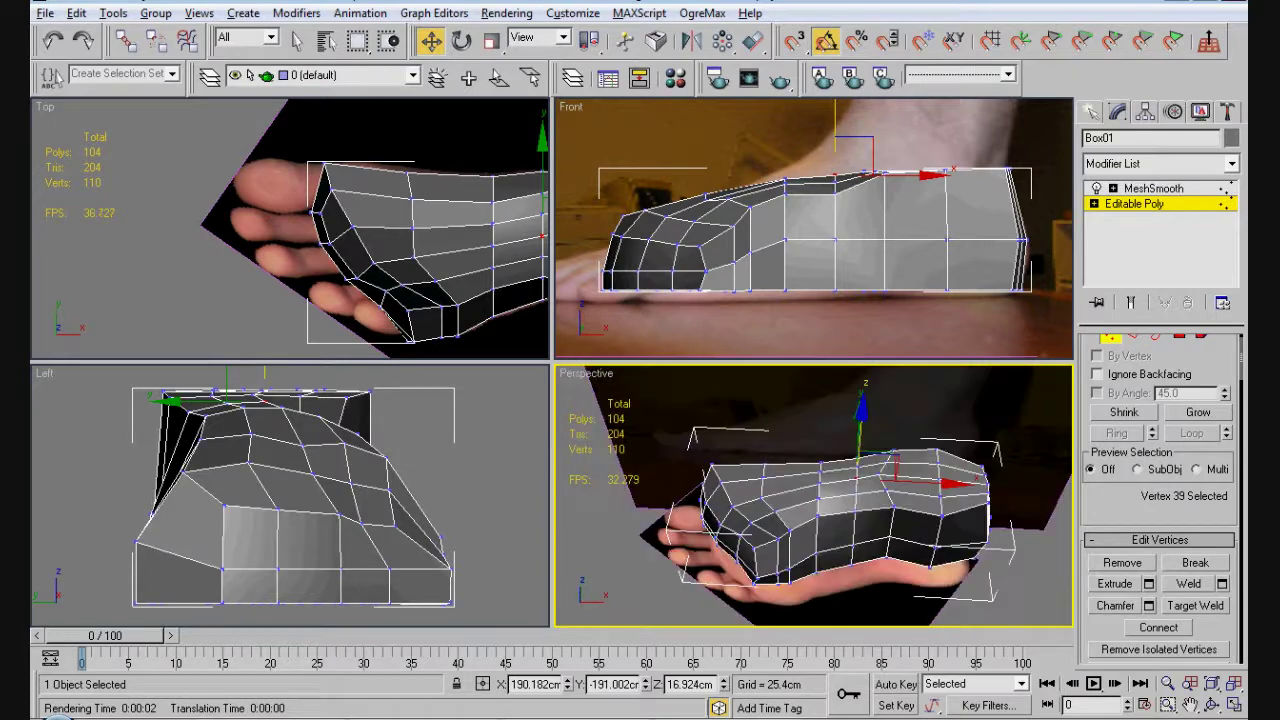
scroll(813, 495, "up", 5)
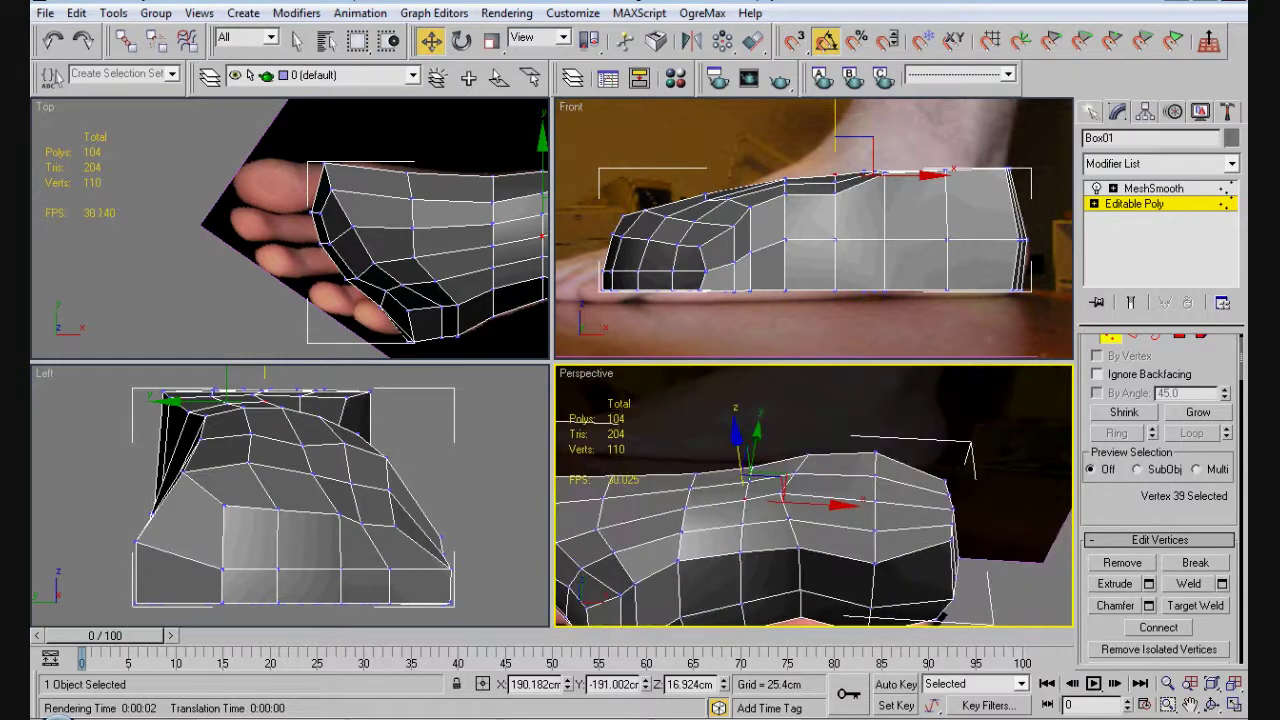
key("4")
left_click(848, 458)
- Grow the selection across the flat top polygons at the back of the foot and move them
left_click(812, 482, "ctrl")
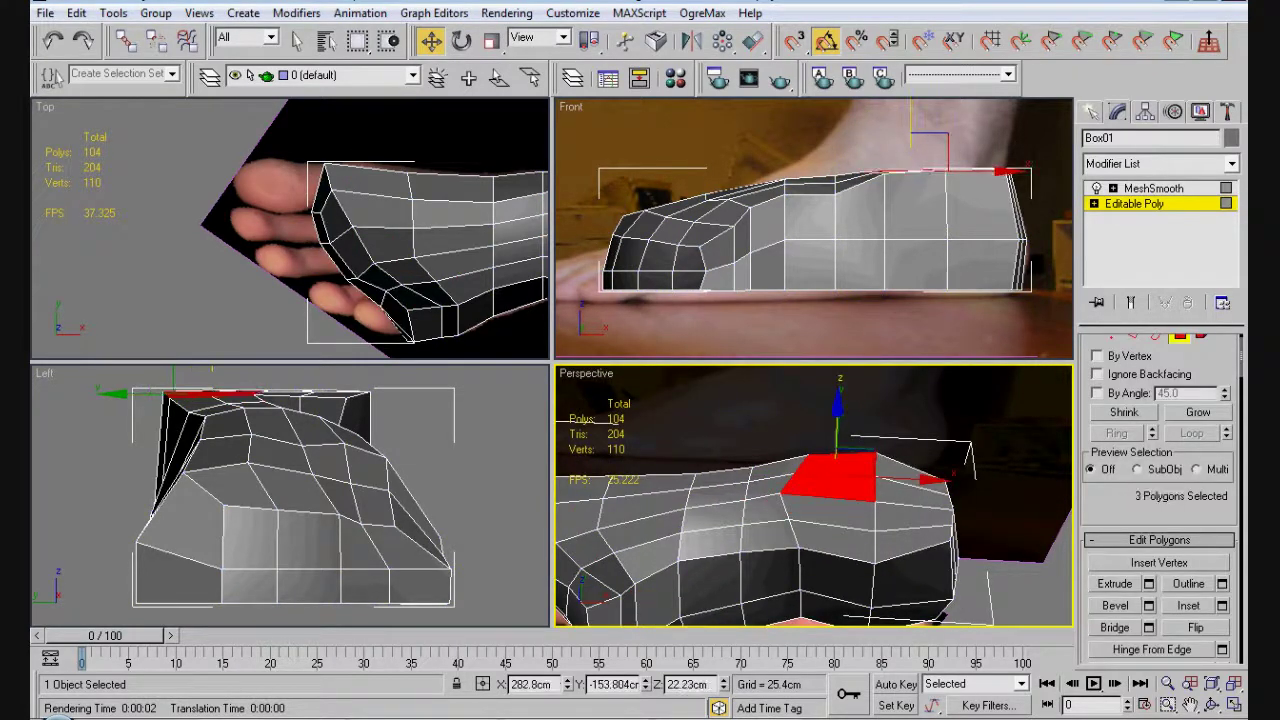
left_click(915, 510, "ctrl")
left_click(925, 478, "ctrl")
left_click(935, 495, "ctrl")
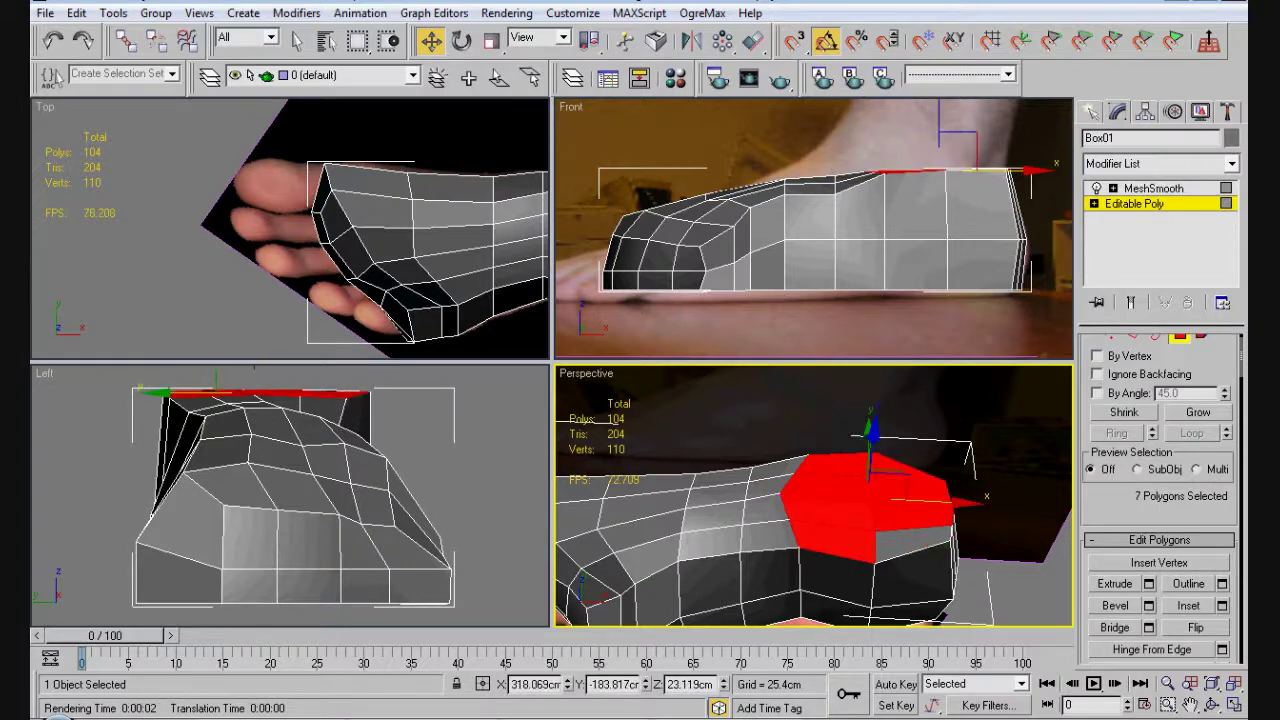
left_click(910, 542, "ctrl")
mouse_move(876, 445)
left_mouse_down()
mouse_move(876, 412)
mouse_move(876, 445)
left_mouse_up()
middle_click_drag(814, 496, 730, 490, "alt")
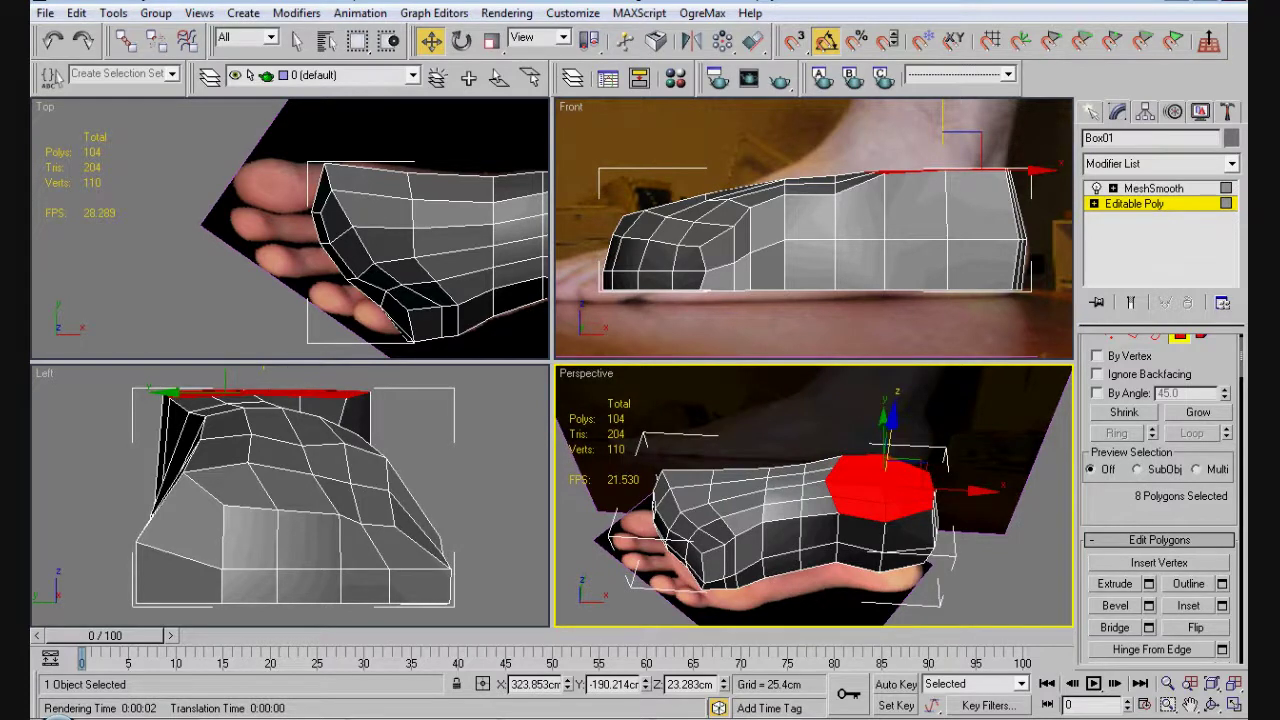
- Shift the top polygons slightly along X, stretch them wider on X, then preview the smoothed foot
key("r")
left_click_drag(885, 495, 885, 475)
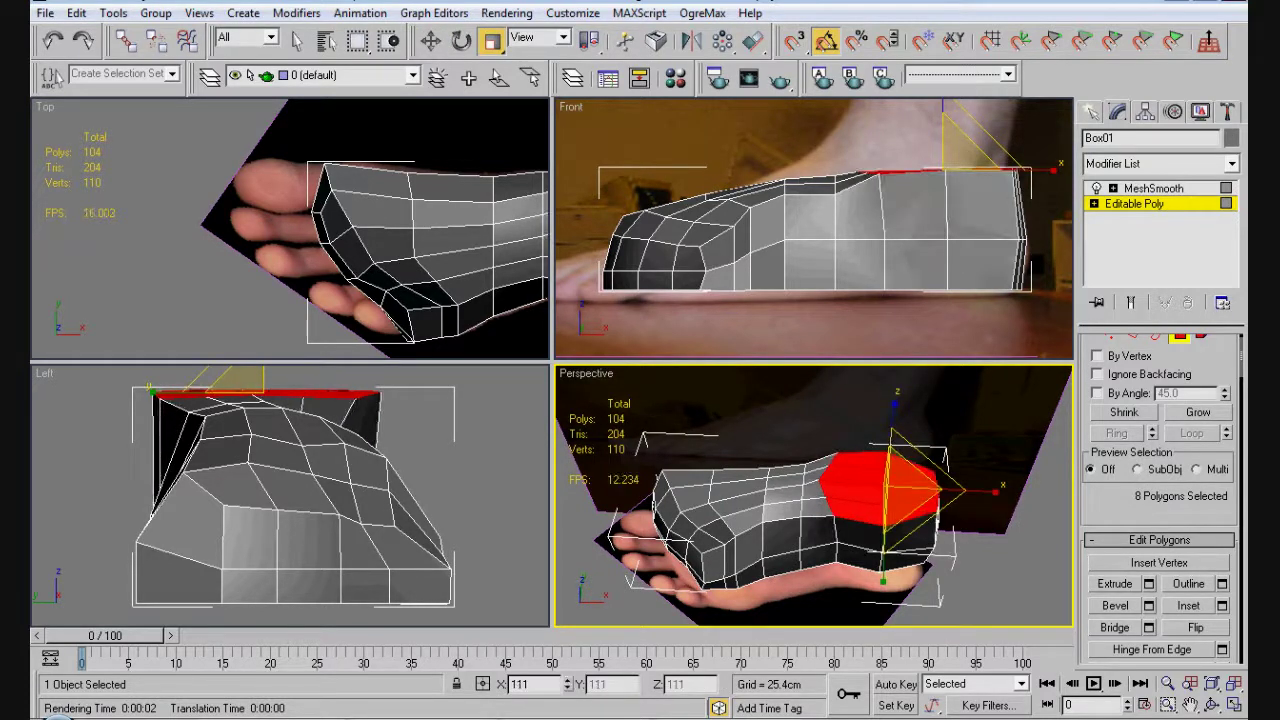
key("ctrl+z")
key("w")
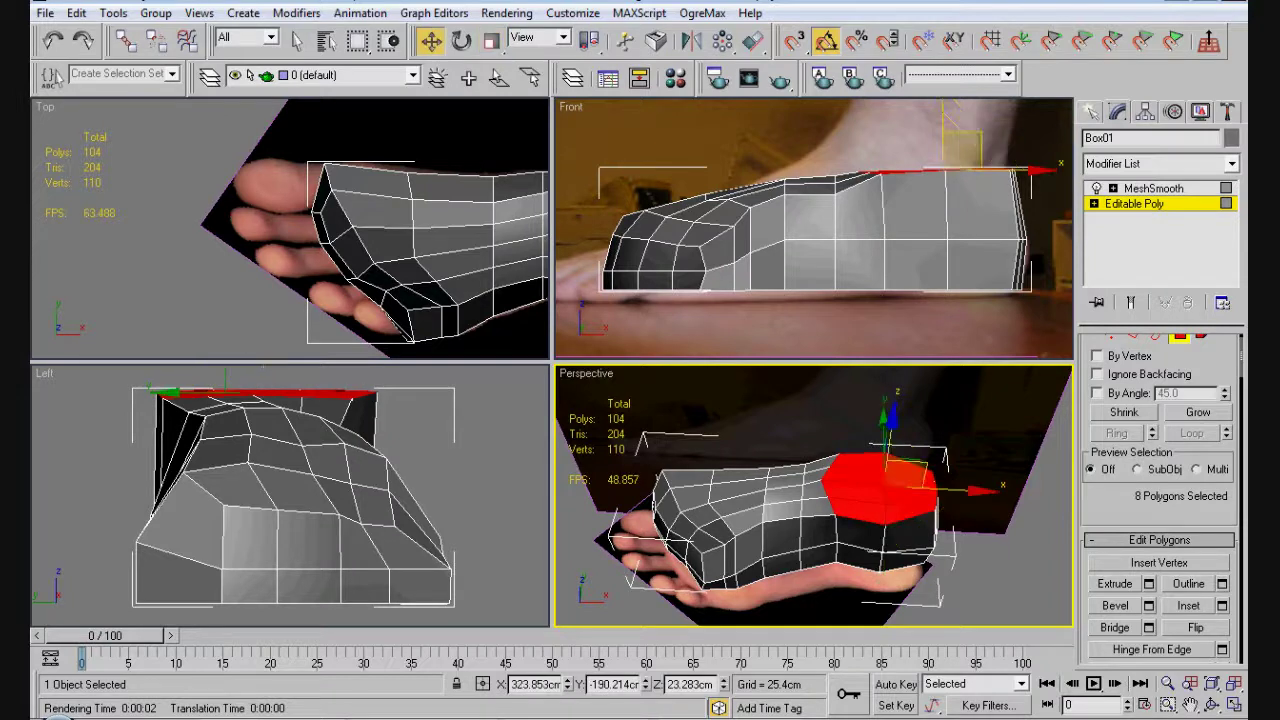
left_click_drag(950, 490, 940, 490)
key("r")
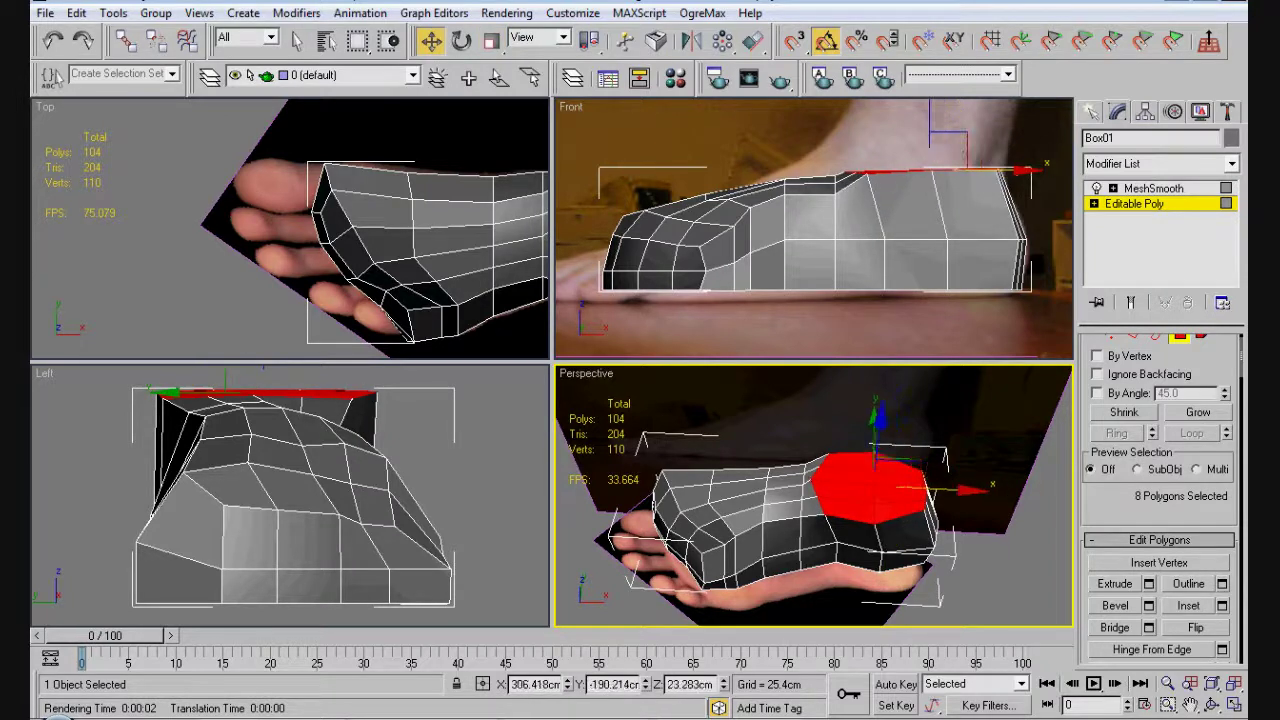
left_click_drag(960, 487, 972, 484)
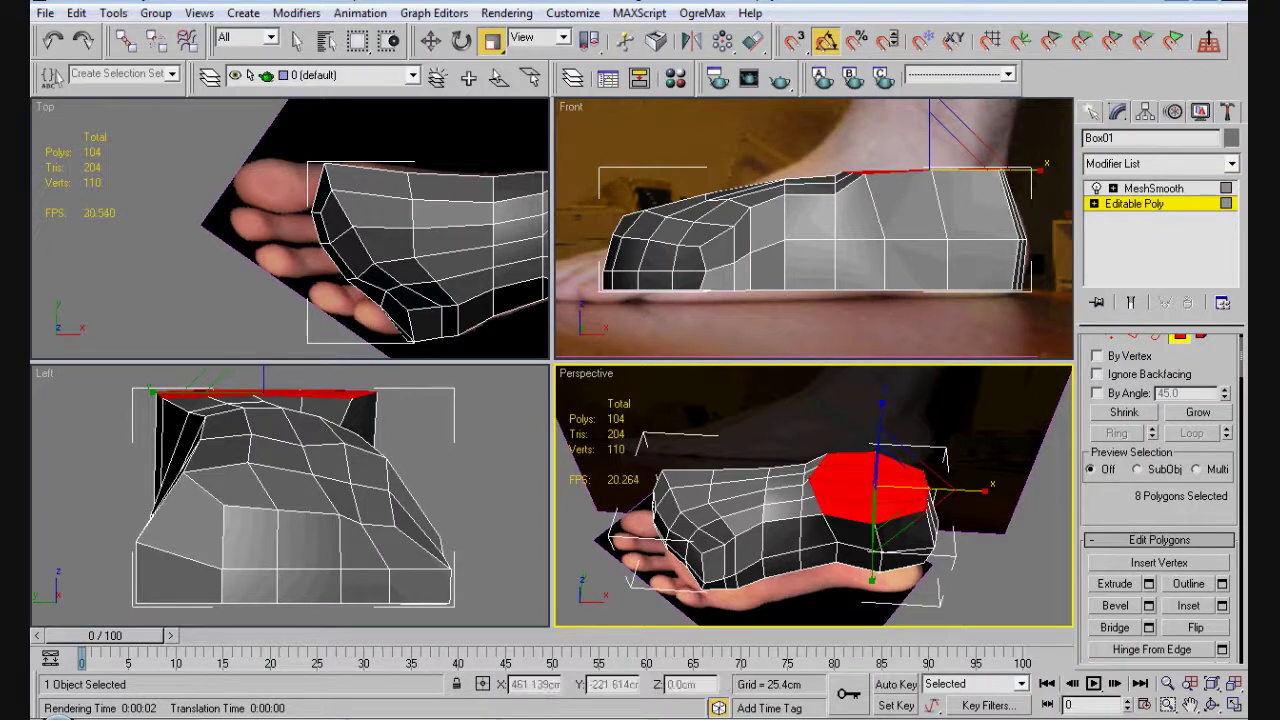
key("ctrl+d")
middle_click_drag(880, 500, 840, 470, "alt")
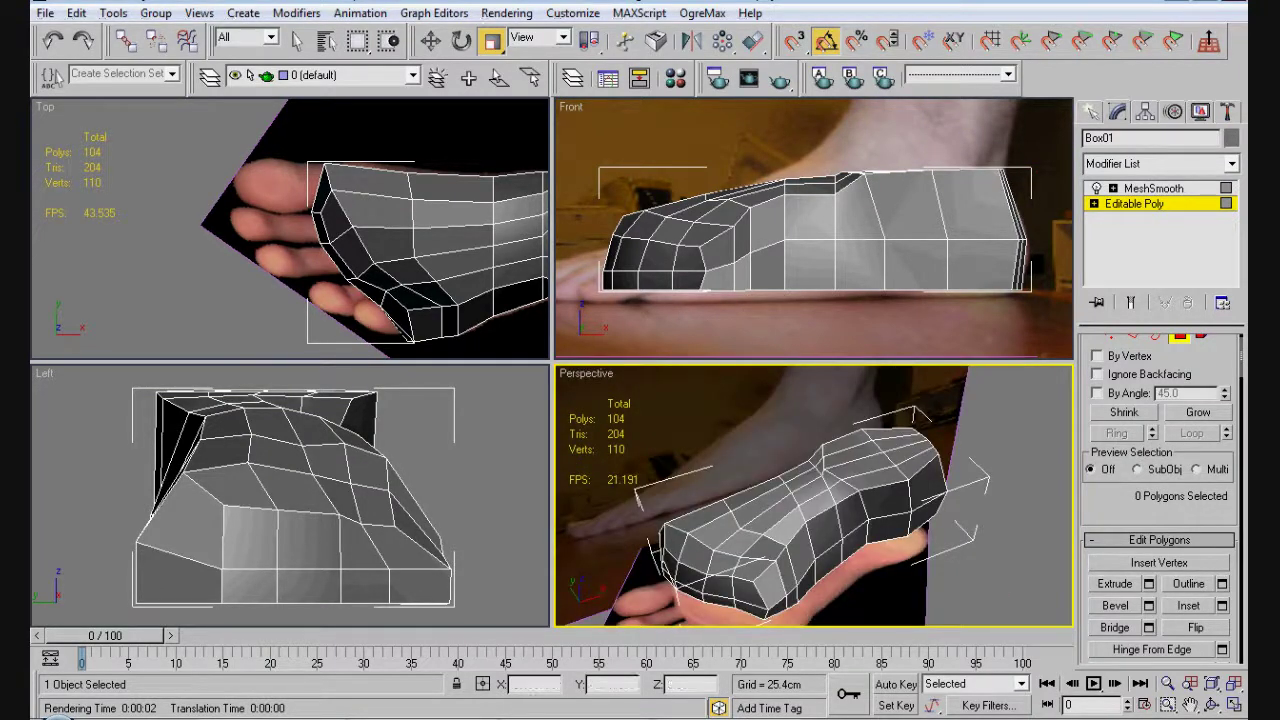
left_click(1153, 188)
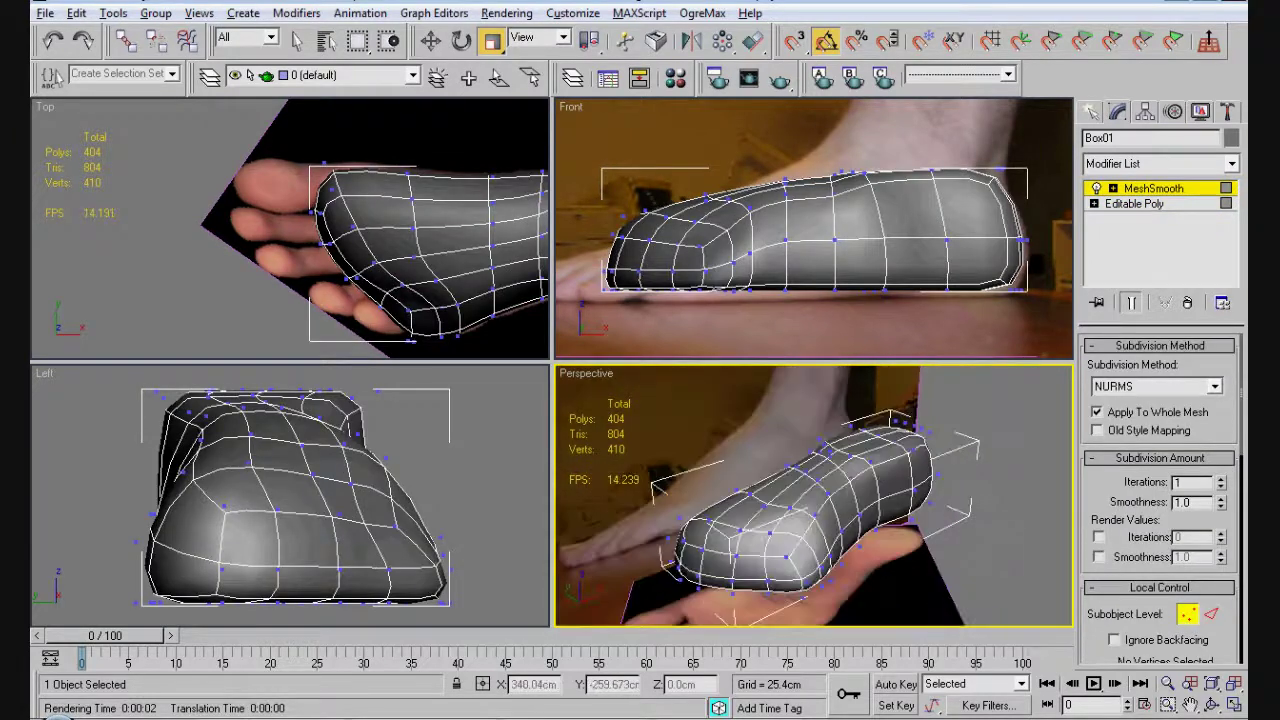
- Inspect the smoothed foot without edged faces, then move two side edges of the cage along X
key("F4")
middle_click_drag(840, 470, 810, 495, "alt")
scroll(814, 495, "up", 4)
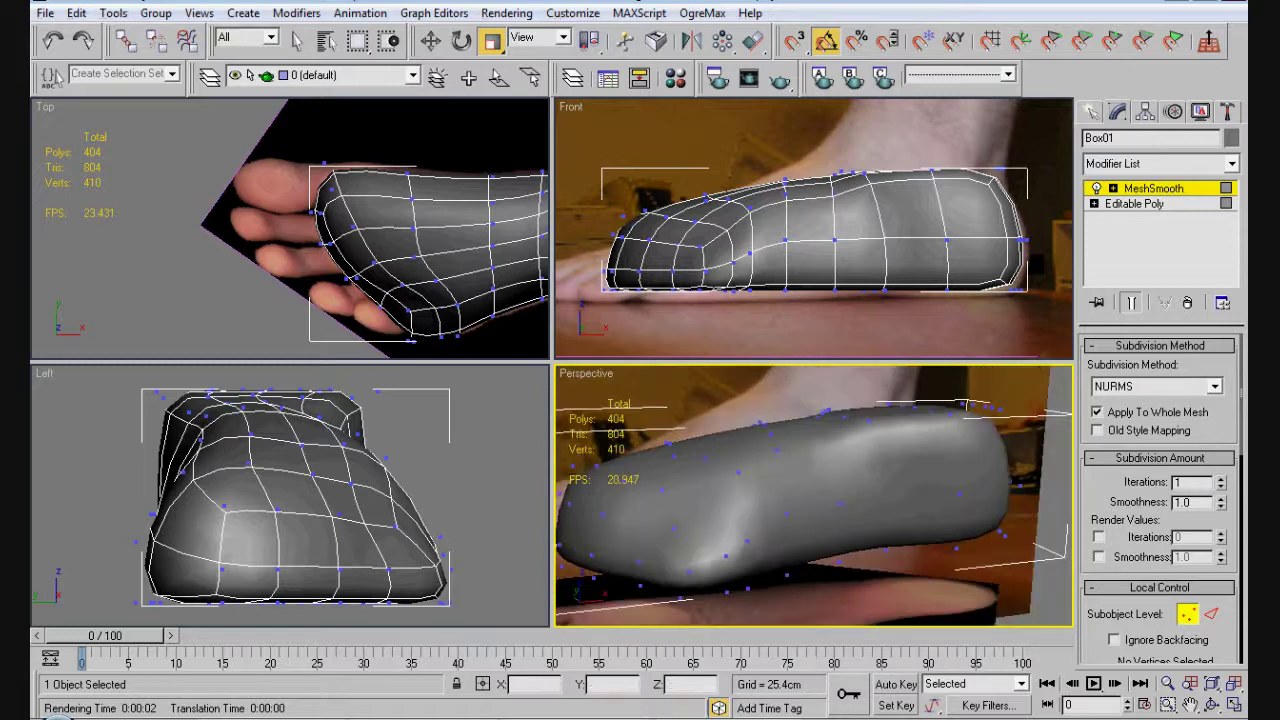
left_click(1134, 203)
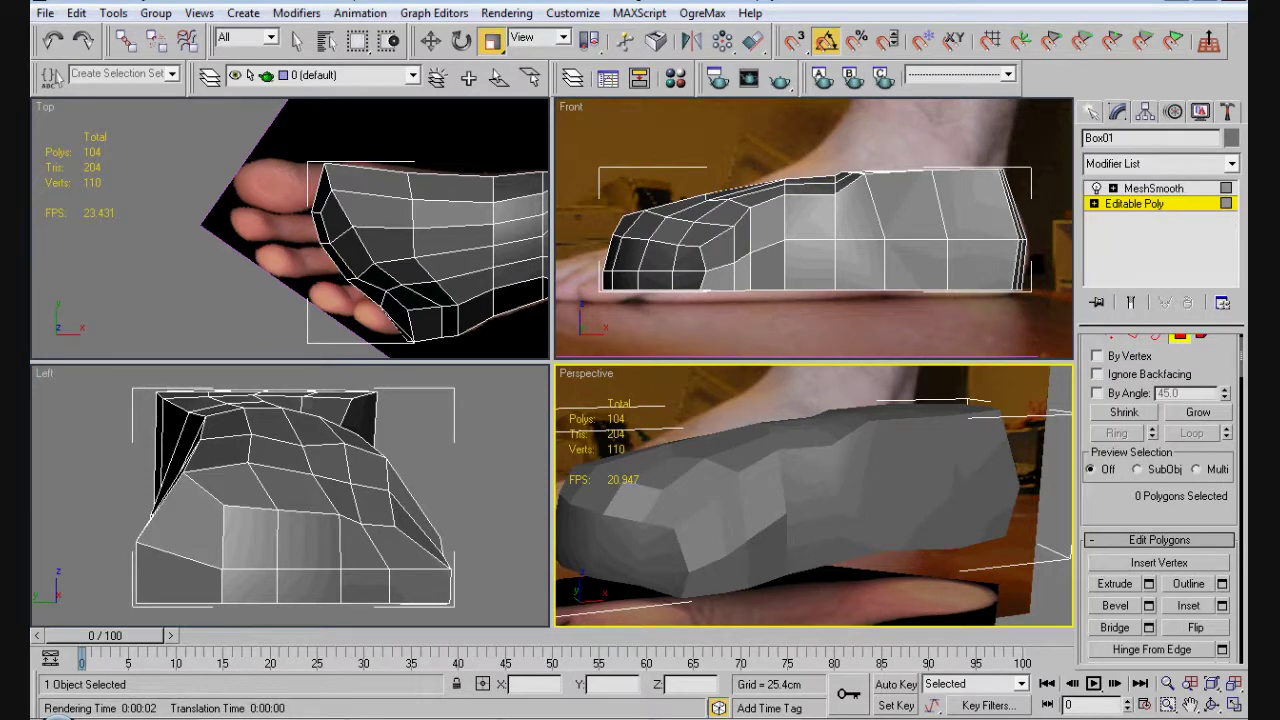
middle_click_drag(814, 495, 790, 505, "alt")
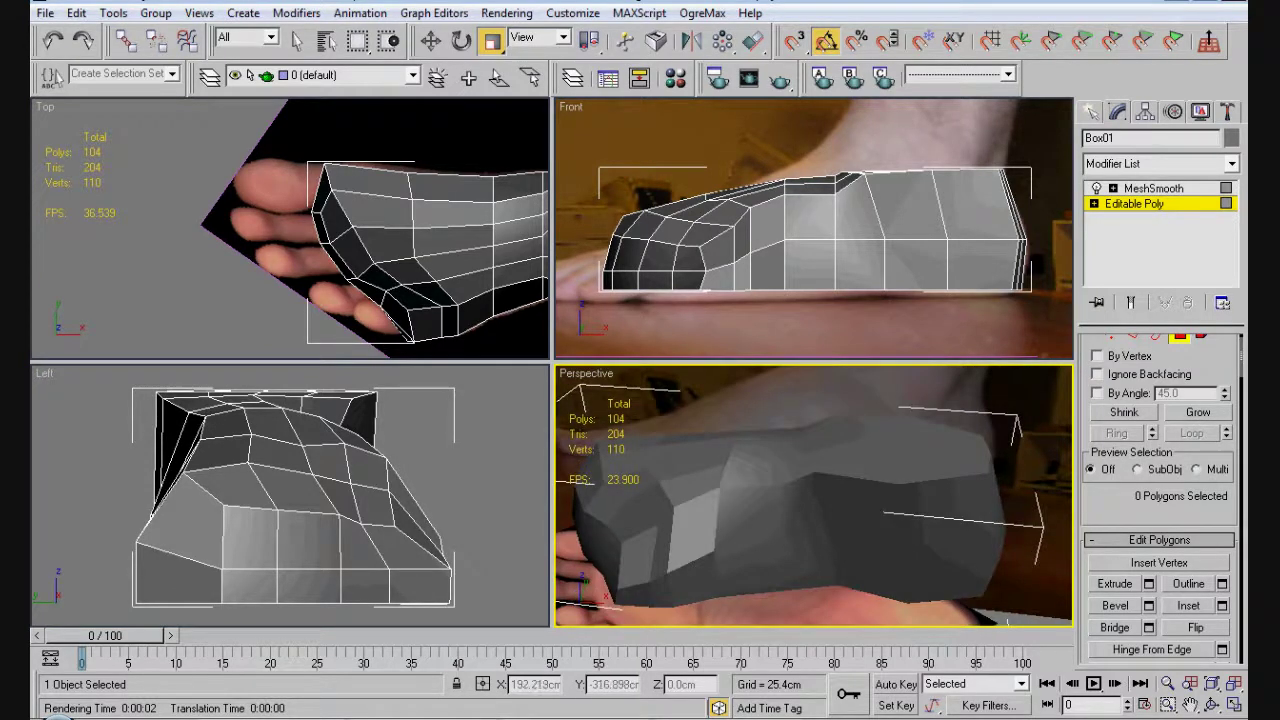
key("2")
left_click(740, 500)
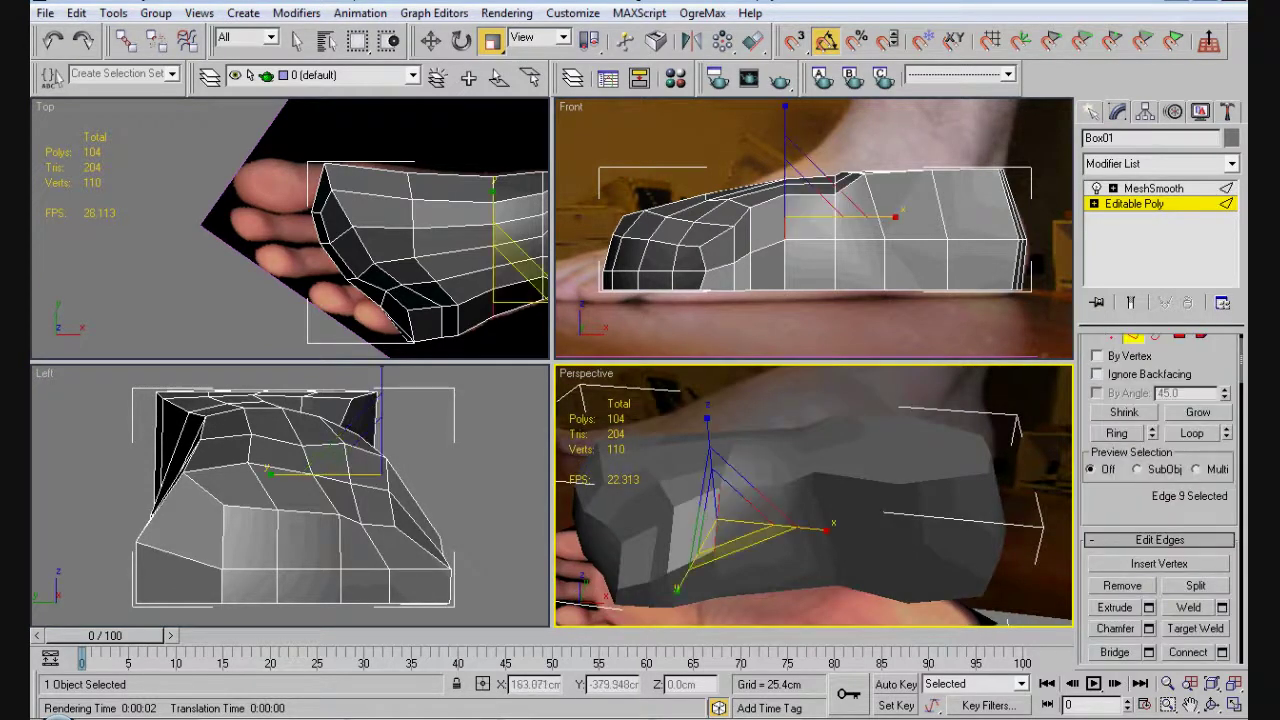
key("w")
left_click_drag(740, 500, 747, 502)
- Lower another cage edge to refine the foot's top profile, then leave edge editing
left_click(757, 240)
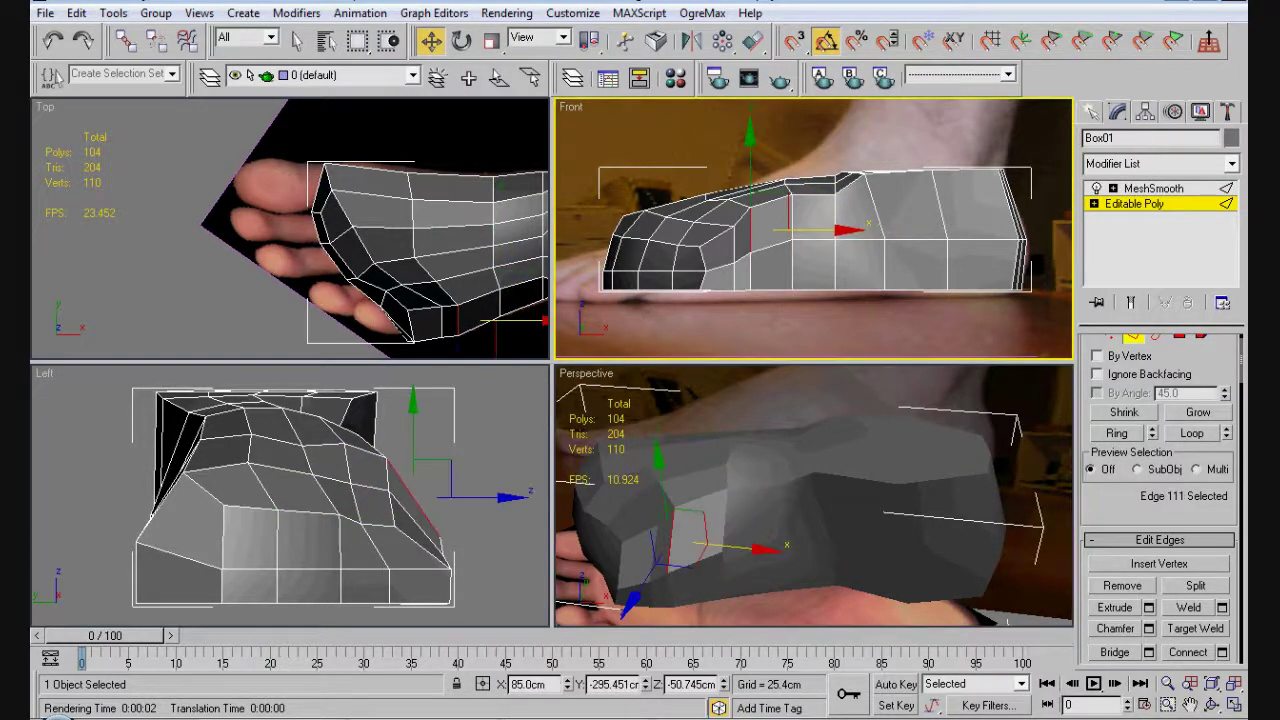
left_click(789, 230, "ctrl")
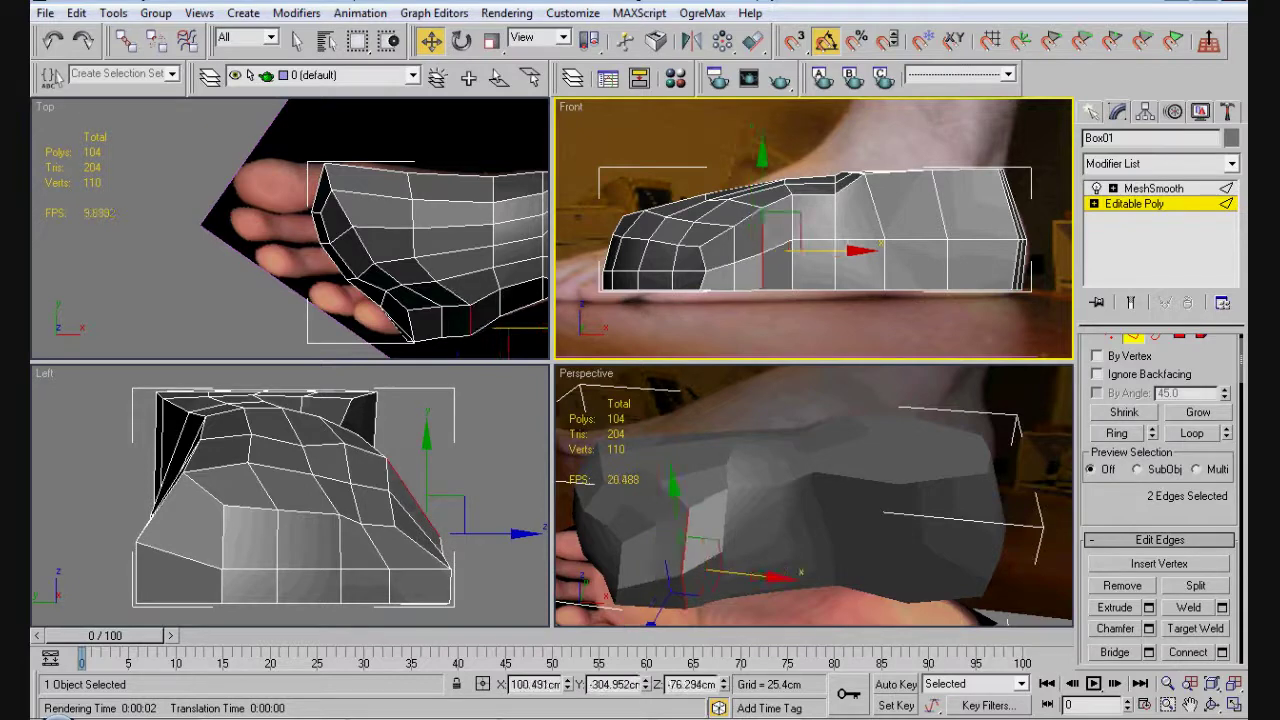
left_click(813, 290)
left_click(1153, 188)
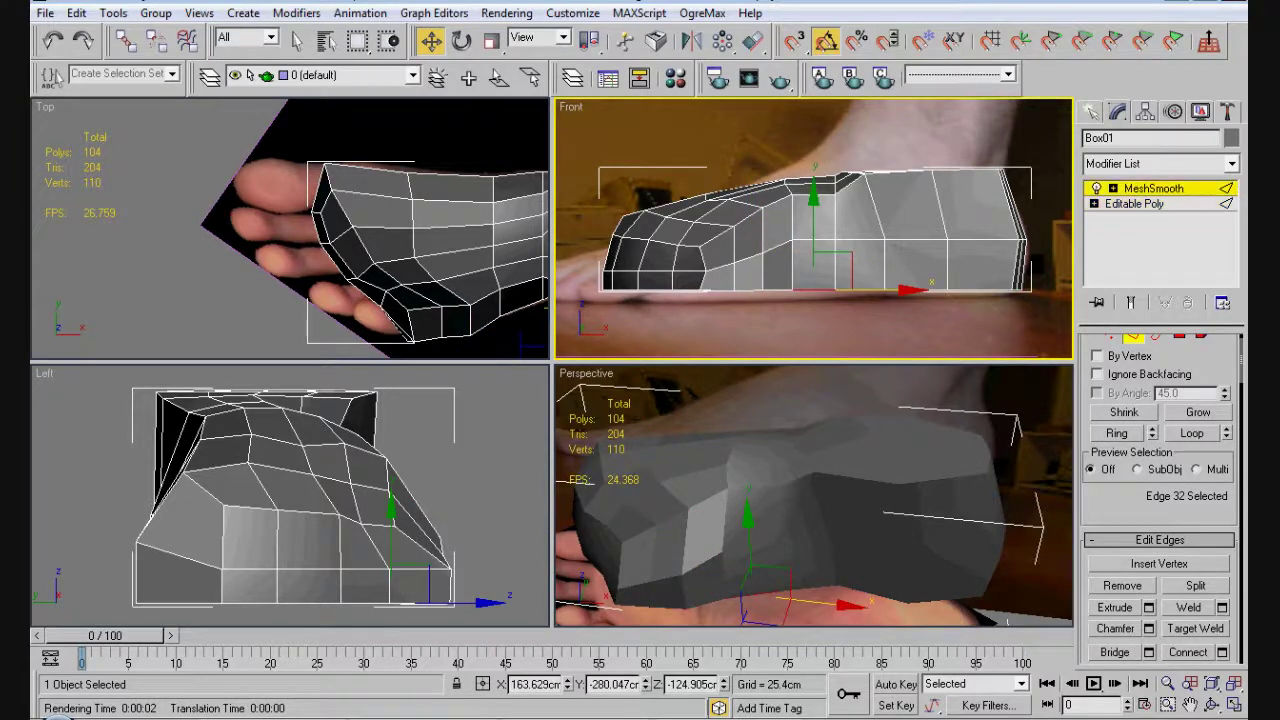
middle_click_drag(820, 500, 905, 495, "alt")
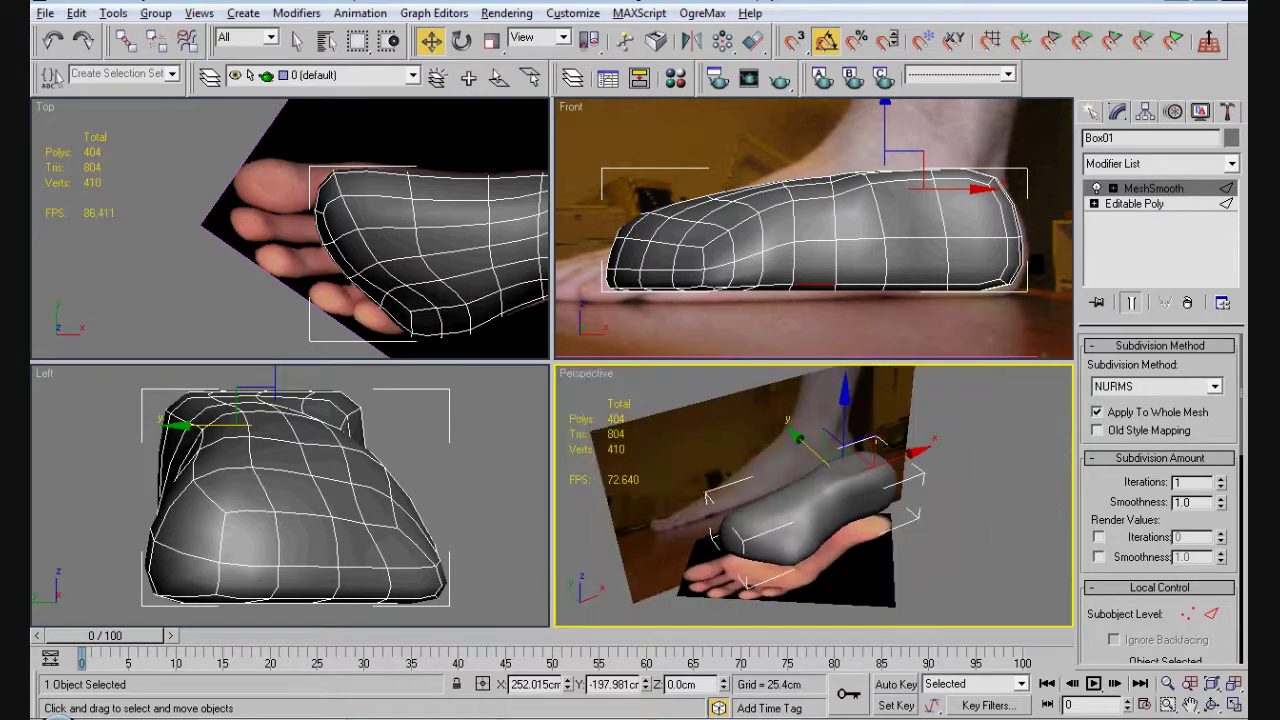
left_click(1134, 203)
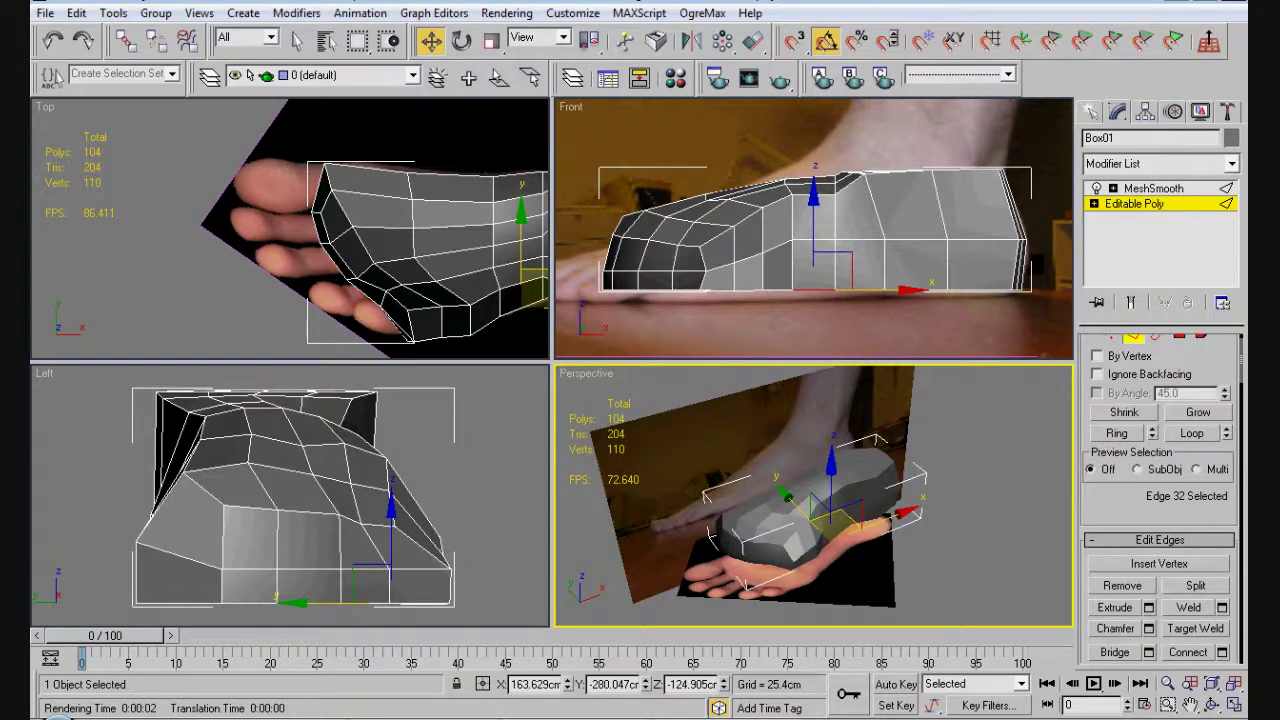
left_click(727, 228)
left_click_drag(727, 215, 727, 220)
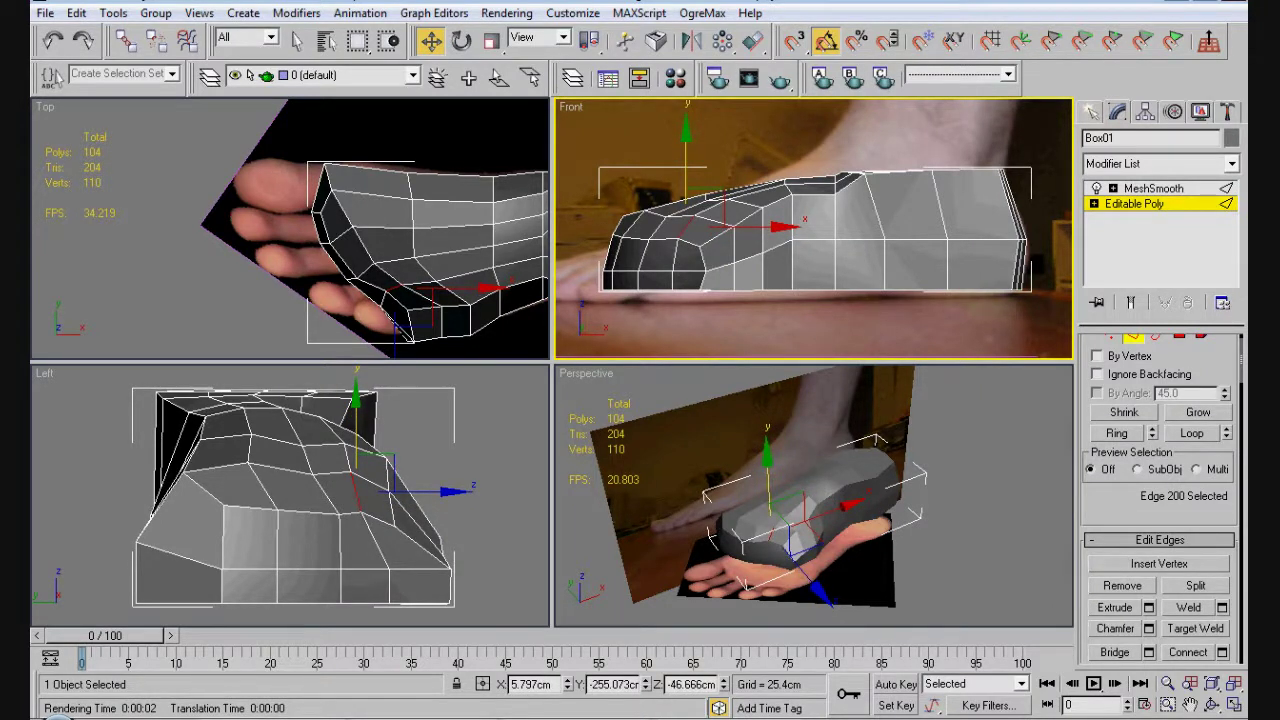
middle_click_drag(300, 490, 290, 475)
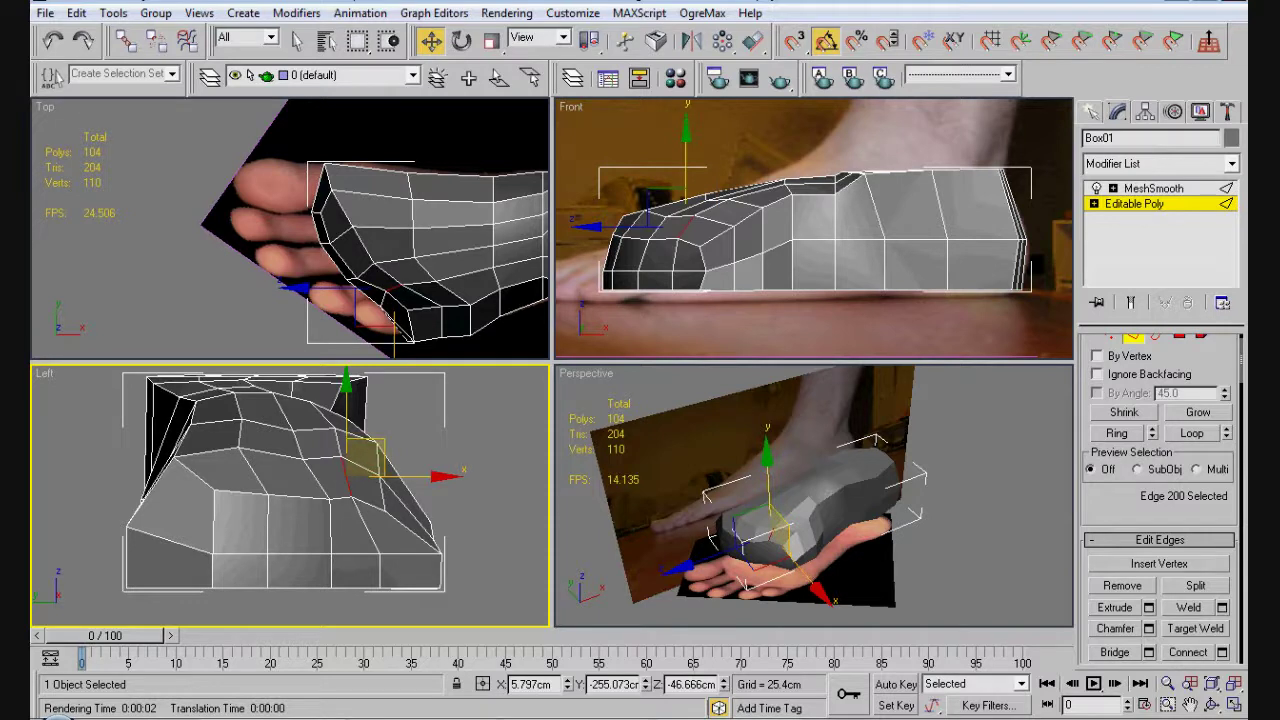
key("2")
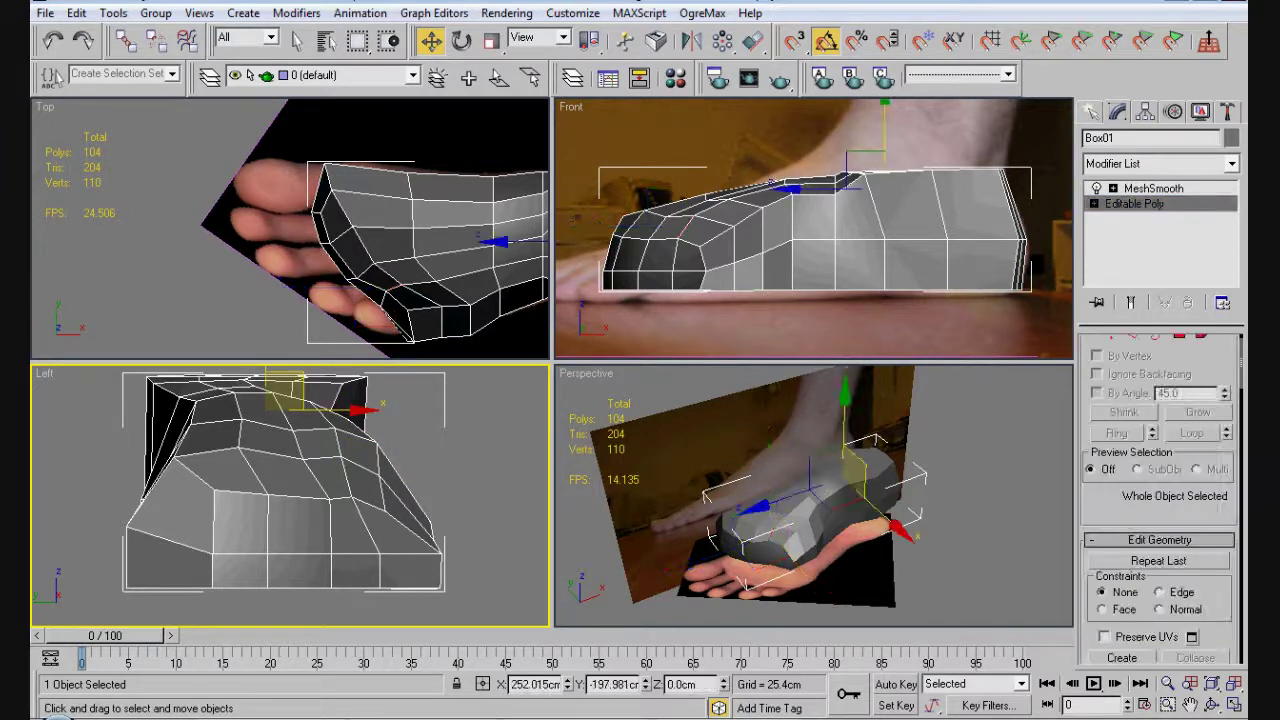
left_click(1100, 137)
- Rename the foot mesh 'Foot', deselect it and orbit to inspect the smoothed result
type("Foot")
left_click(800, 325)
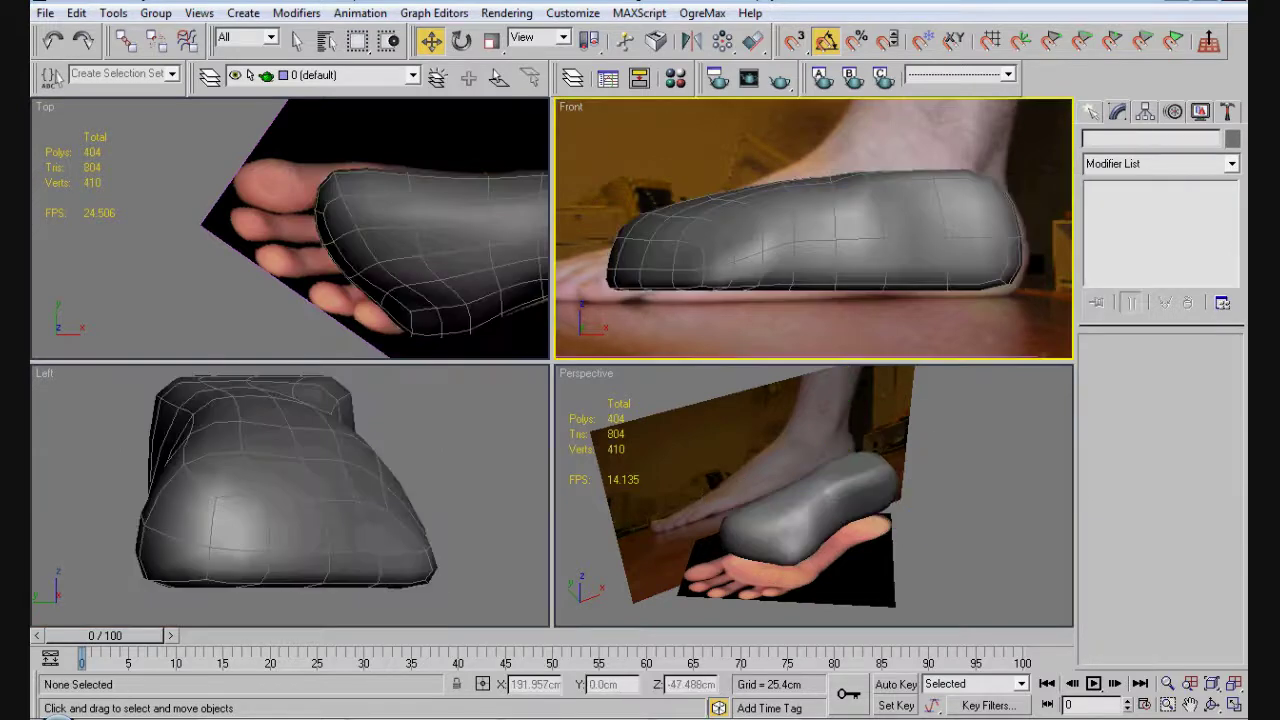
middle_click_drag(780, 500, 810, 500, "alt")
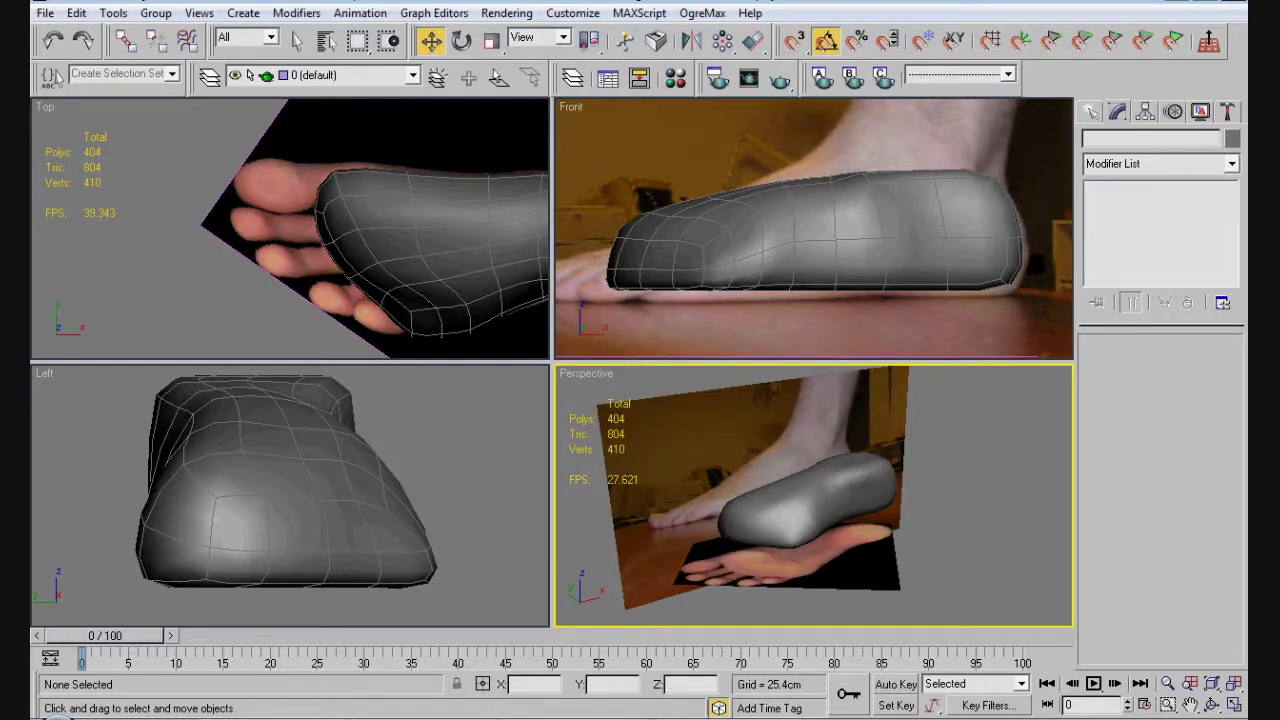
- Try selection areas over the toes in the Top view, clear everything, and start a Standard Primitives Box
left_click(212, 150)
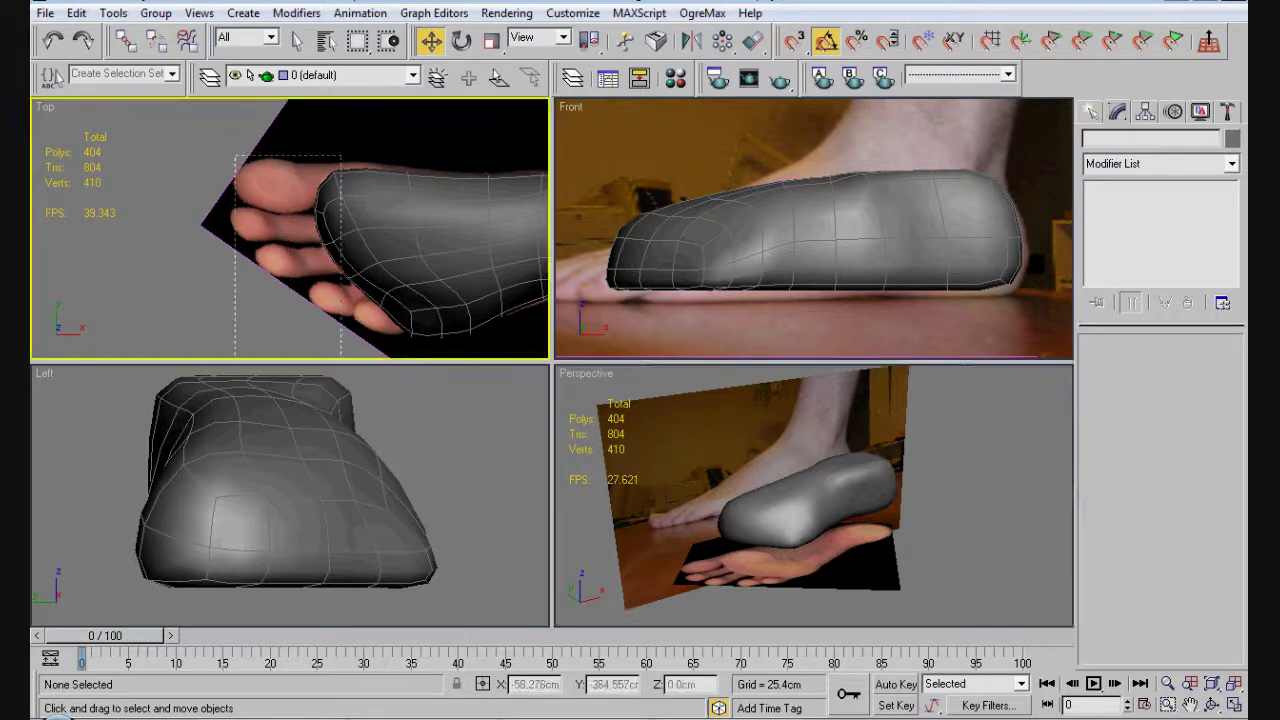
left_click_drag(236, 168, 311, 214)
left_click_drag(232, 218, 318, 240)
left_click(870, 320)
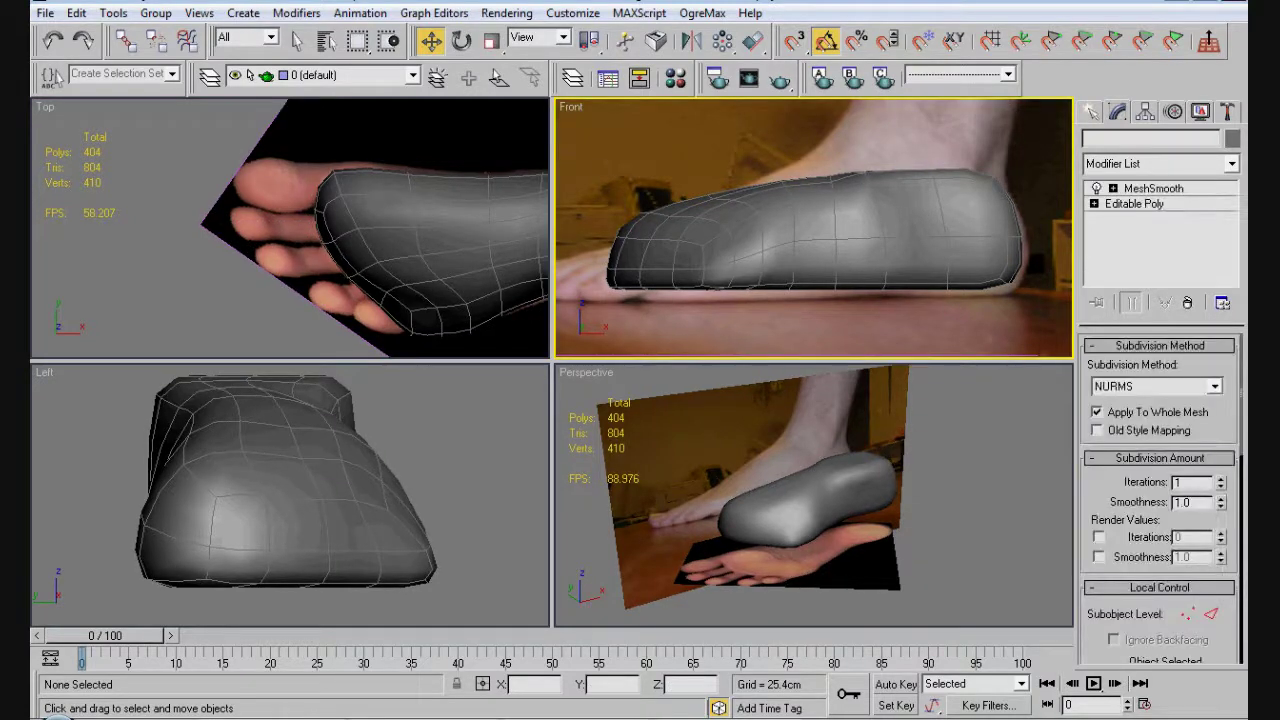
left_click(820, 230)
left_click(800, 500)
left_click(1000, 450)
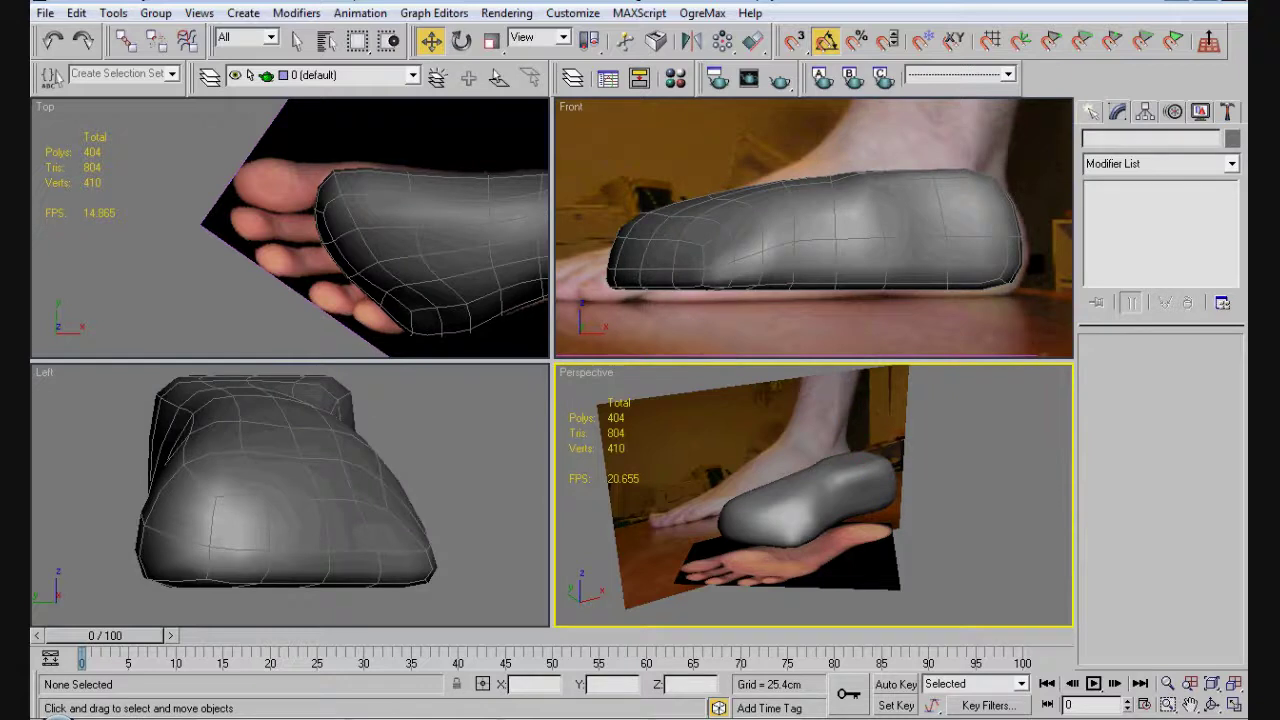
left_click(1091, 111)
left_click(1123, 233)
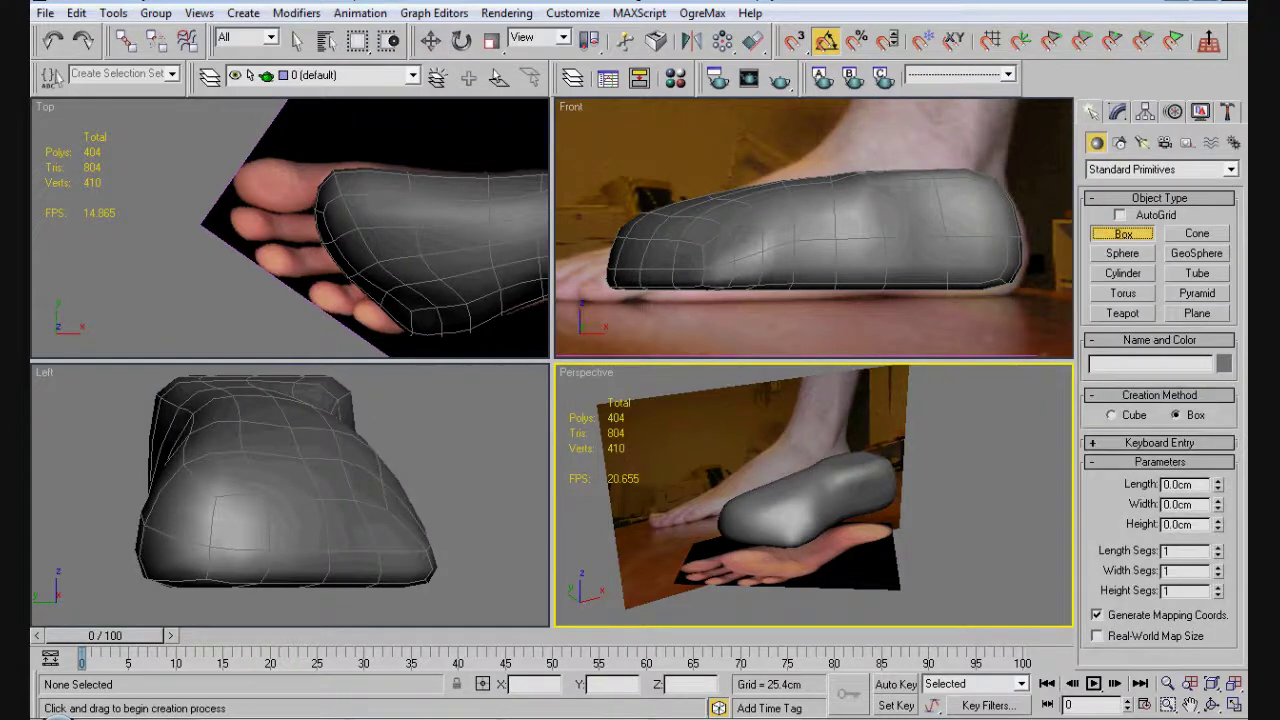
- Draw Box01 over the big toe in the Top view with a 40.15 cm height
left_click_drag(236, 165, 305, 212)
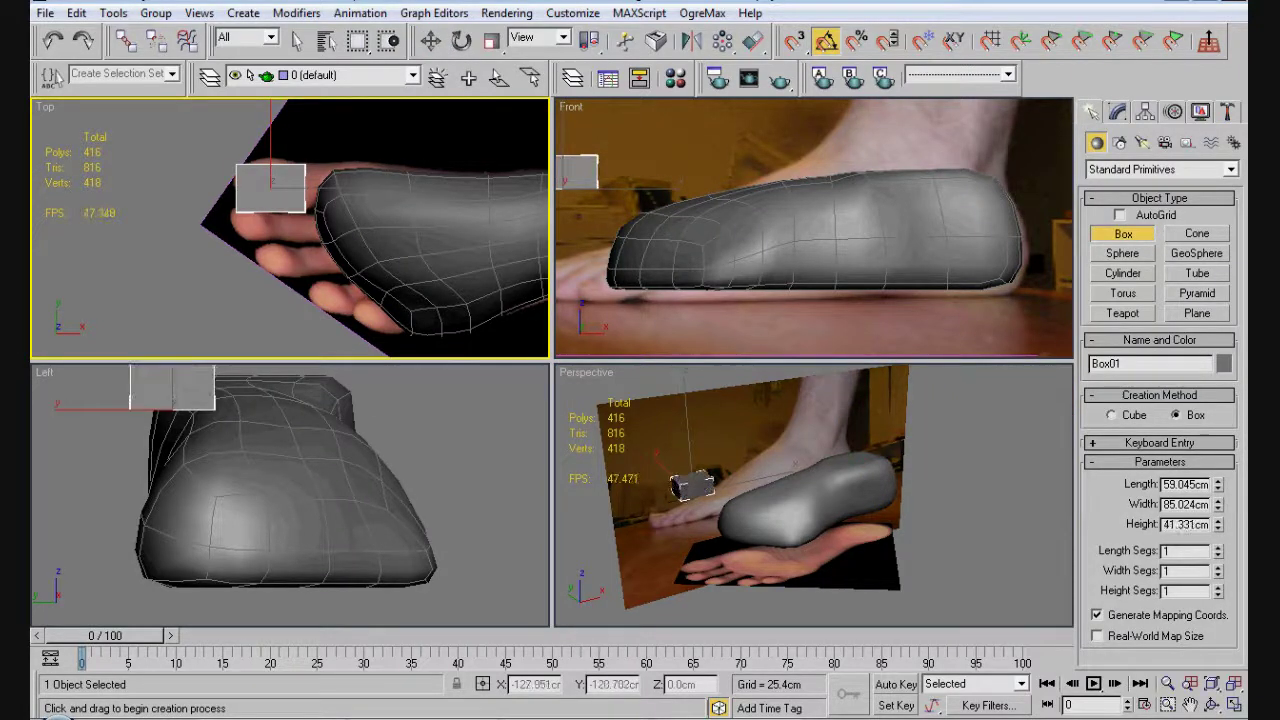
left_click(305, 212)
right_click(669, 230)
key("s")
scroll(669, 230, "up", 2)
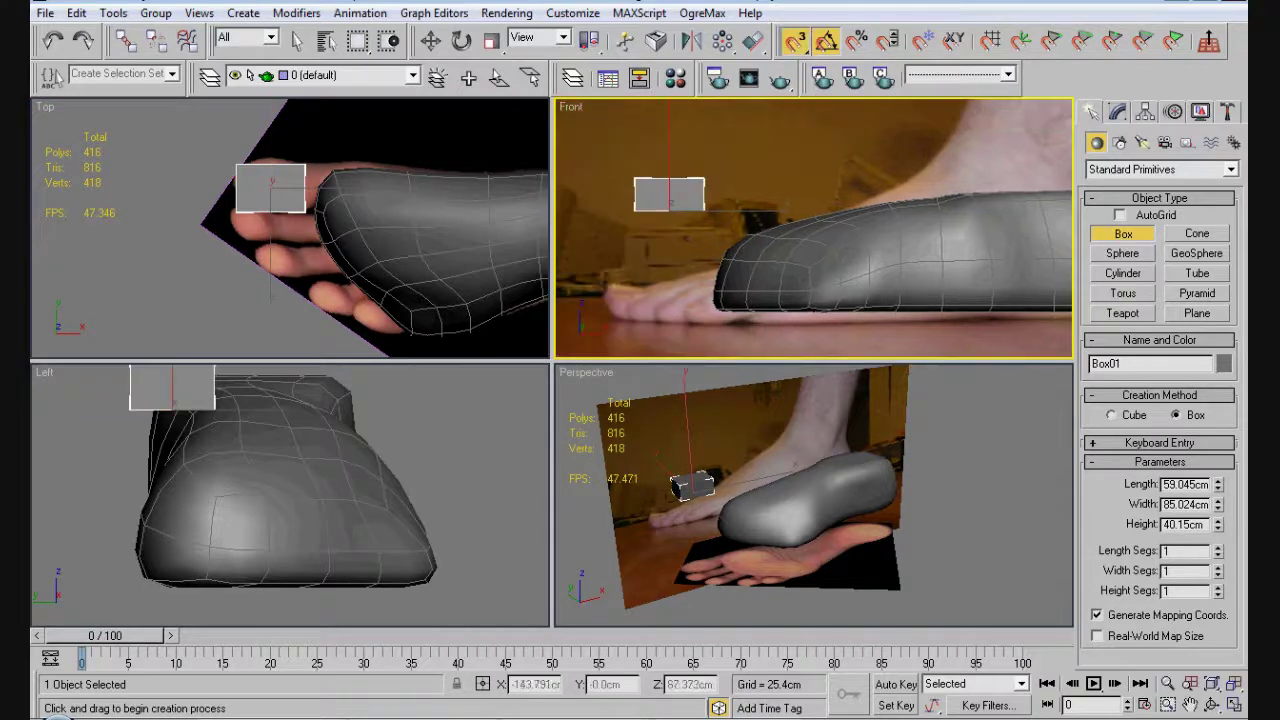
- Lower the box to toe level on Z and move it ahead of the foot on X
key("w")
key("s")
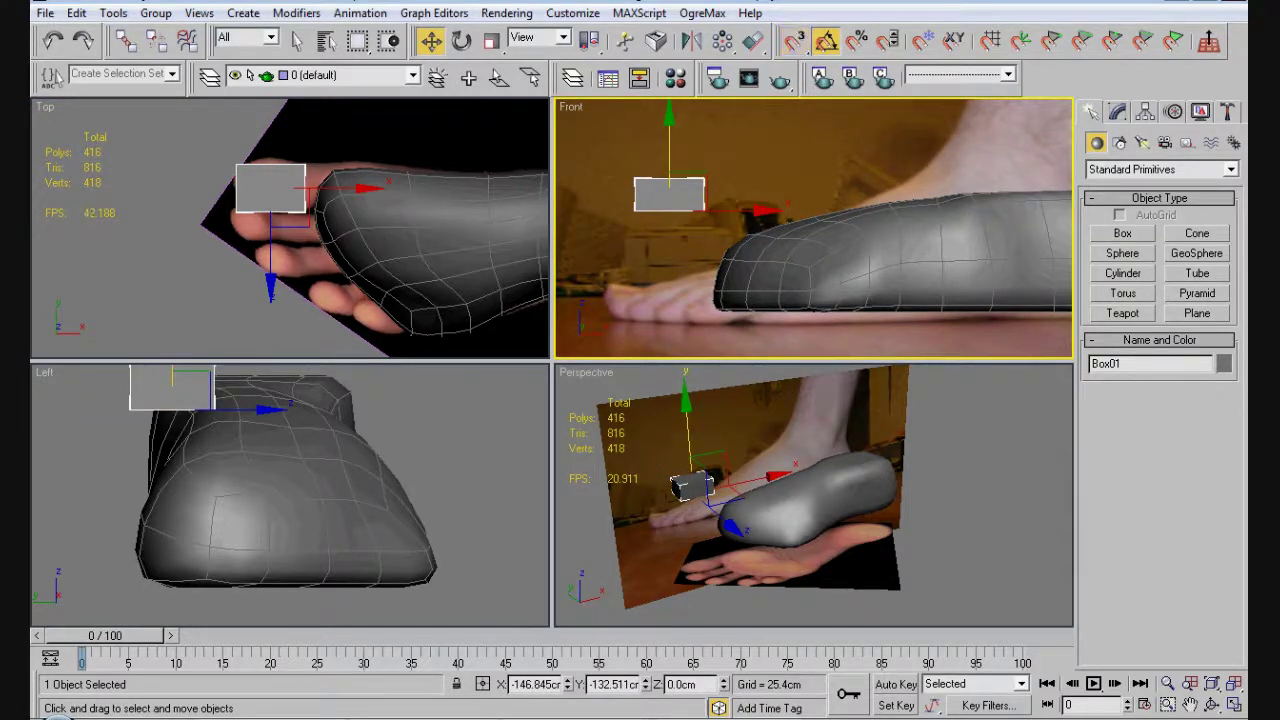
left_click_drag(669, 195, 669, 286)
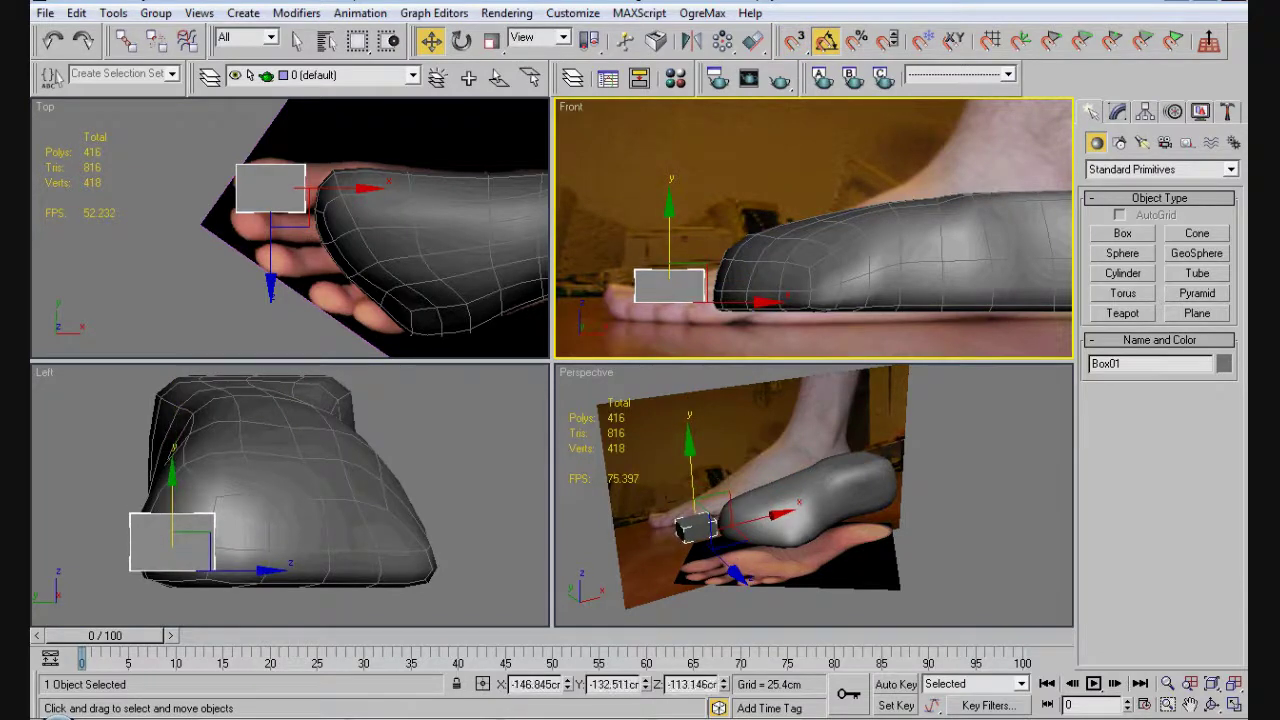
left_click_drag(745, 300, 720, 300)
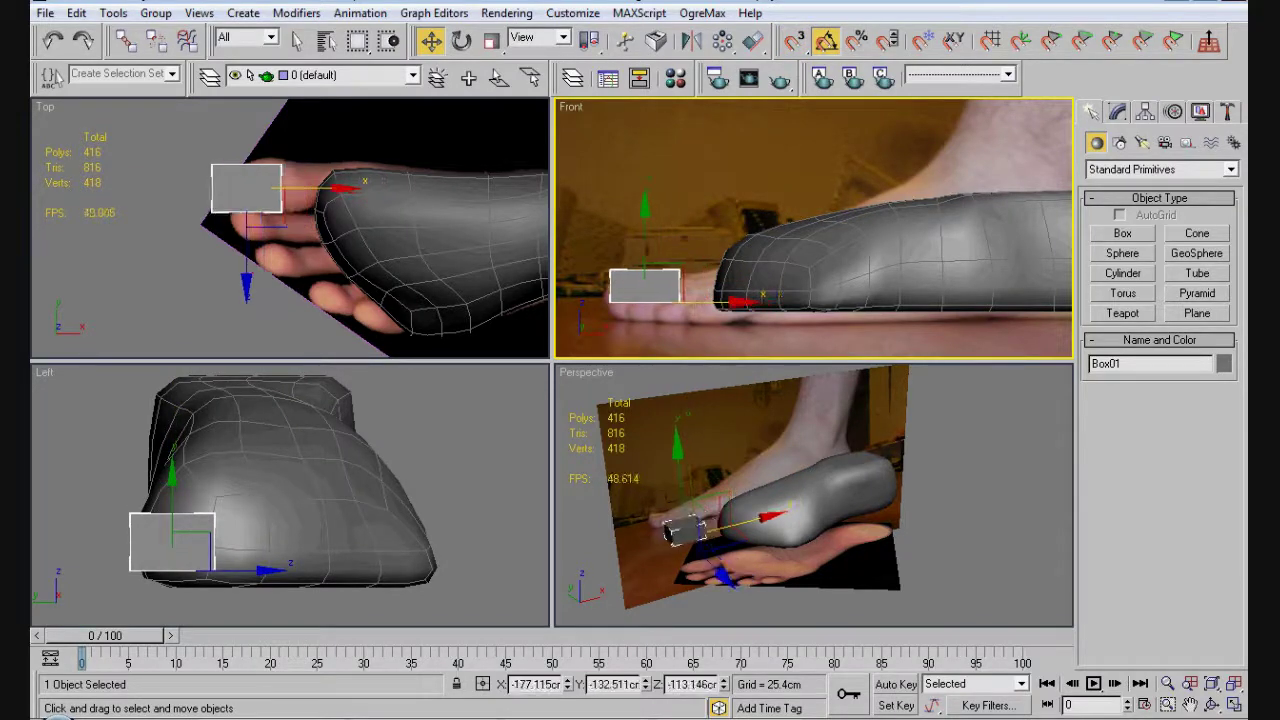
- Convert Box01 to an Editable Poly
right_click(300, 533)
right_click(300, 533)
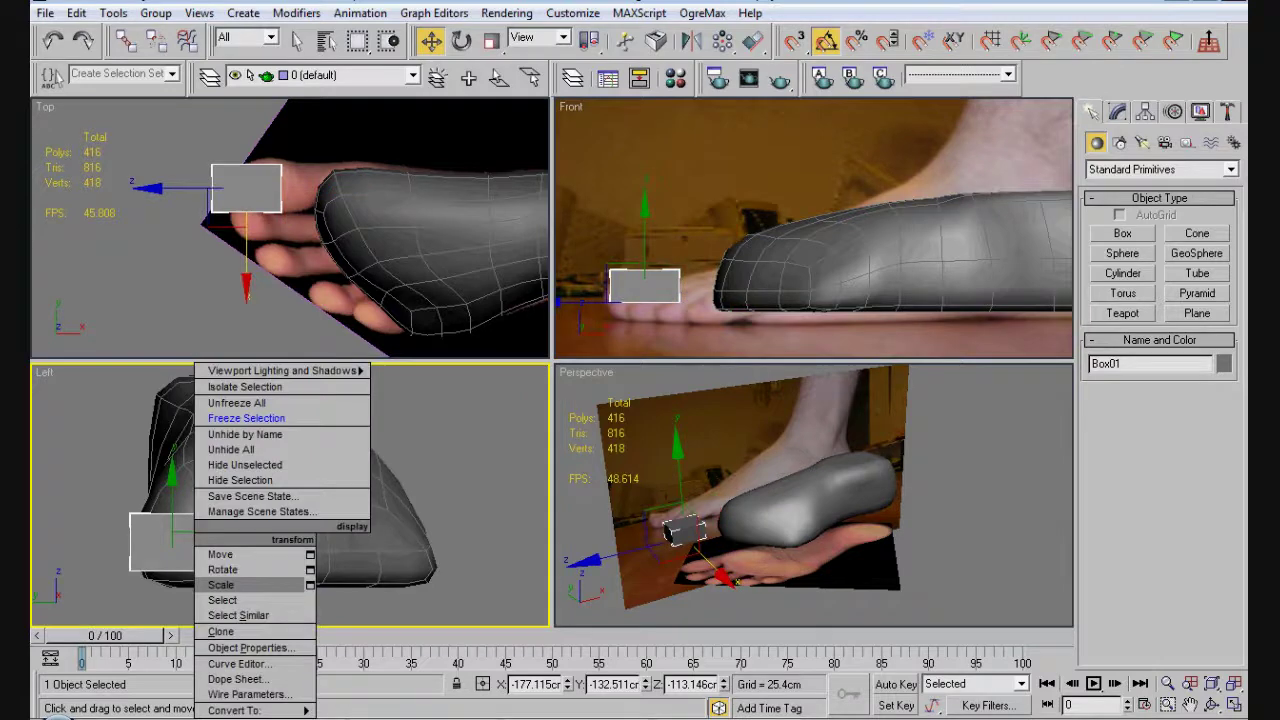
mouse_move(240, 710)
left_click(384, 695)
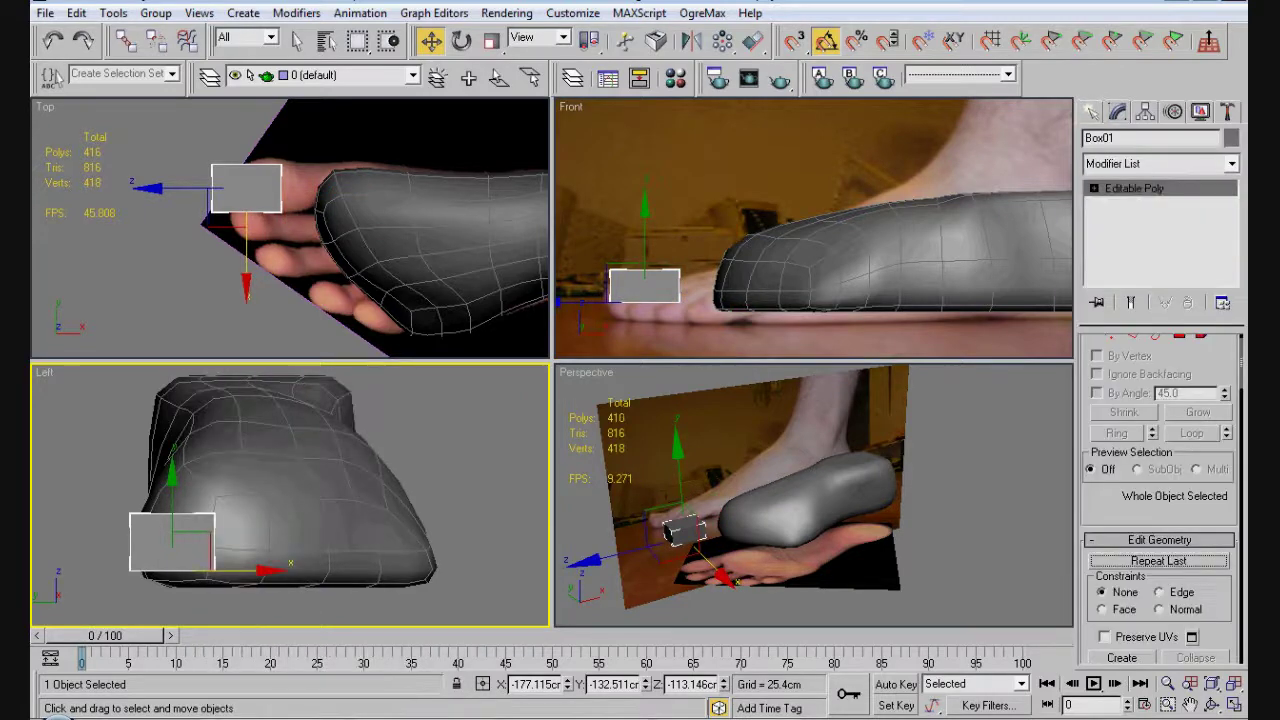
- Select the box's four end edges and Shift-drag them to extrude a second section
key("4")
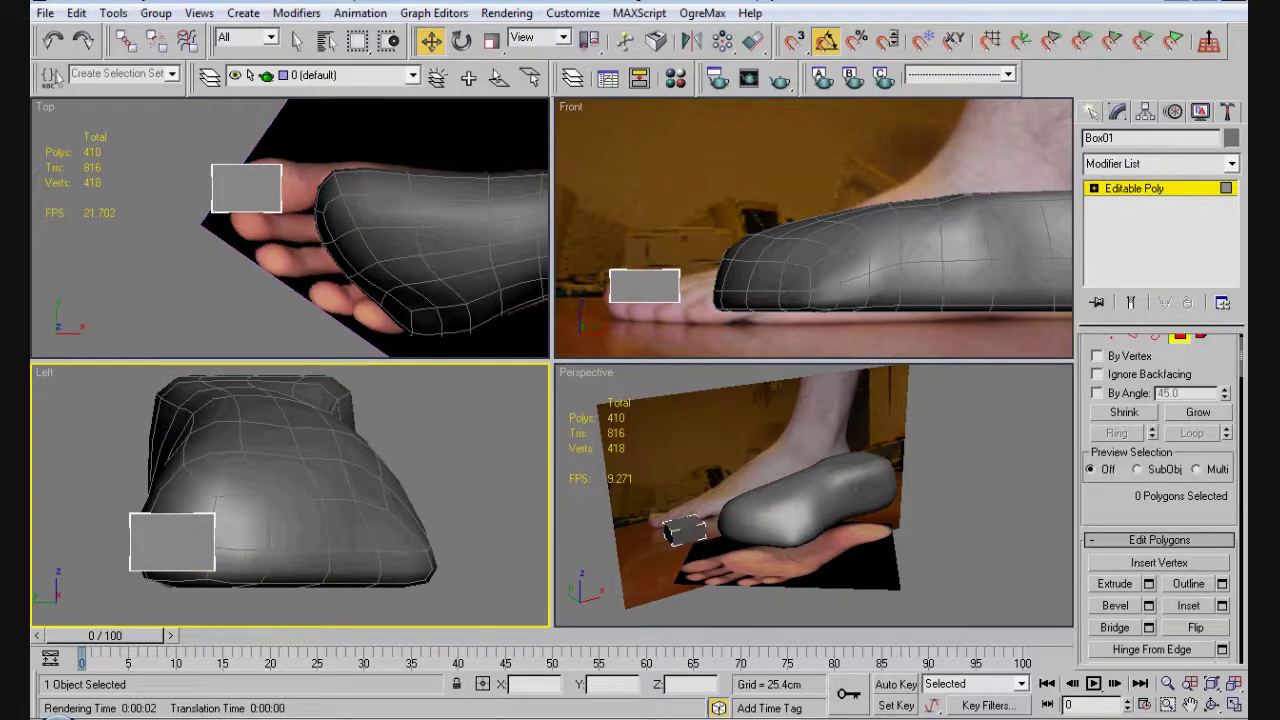
middle_click_drag(290, 230, 403, 230)
scroll(290, 230, "up", 3)
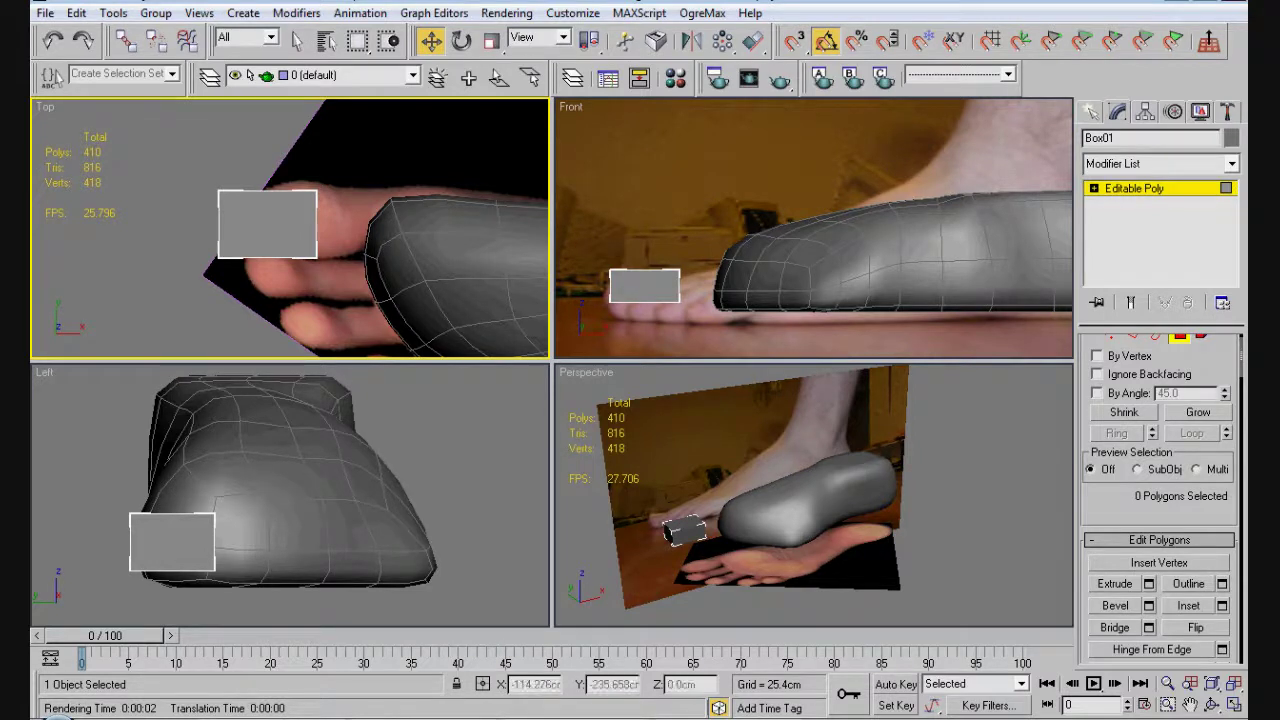
key("2")
left_click(267, 190)
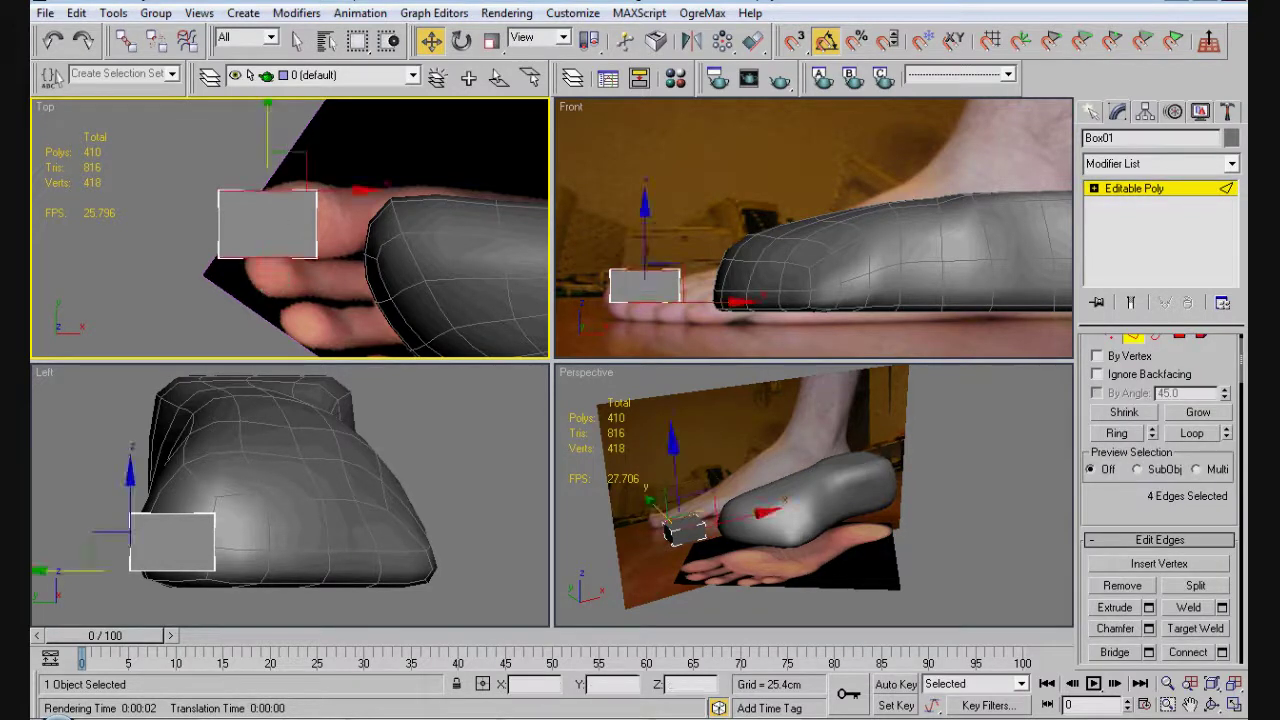
scroll(1160, 450, "down", 2)
left_click_drag(267, 160, 267, 195, "shift")
middle_click_drag(300, 250, 250, 250)
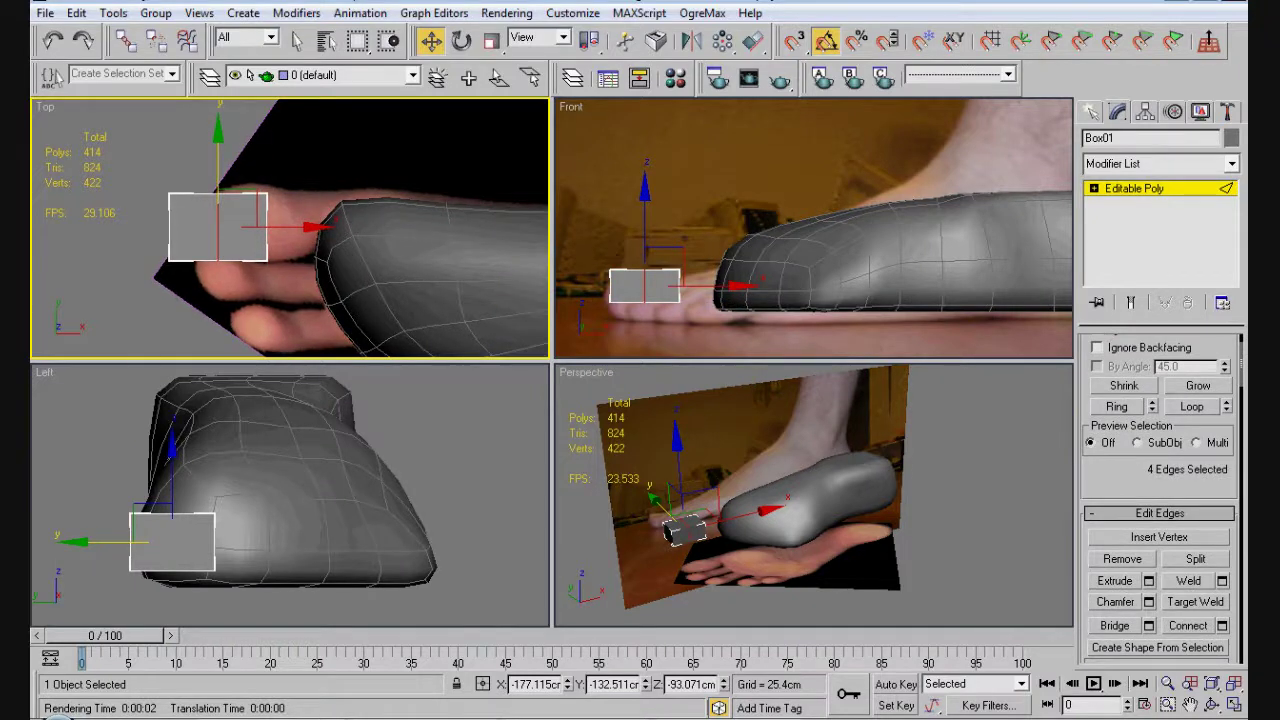
- Move the toe box along X closer to the foot and clear the vertex selection
key("2")
mouse_move(217, 227)
left_mouse_down()
mouse_move(254, 227)
mouse_move(215, 270)
mouse_move(205, 240)
left_mouse_up()
key("1")
key("ctrl+d")
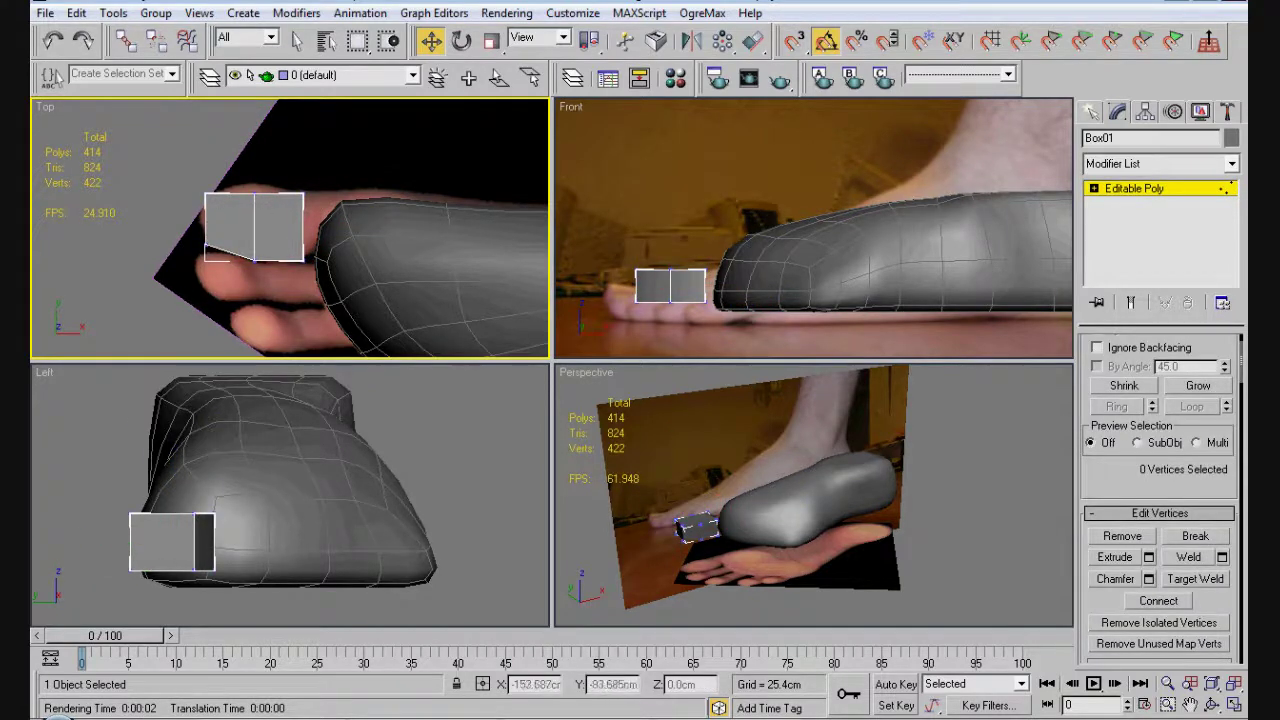
- Bulge the middle vertices outward, make the box see-through, and nudge the lower-right corner vertices out
mouse_move(238, 178)
left_mouse_down()
mouse_move(270, 206)
mouse_move(254, 183)
left_mouse_up()
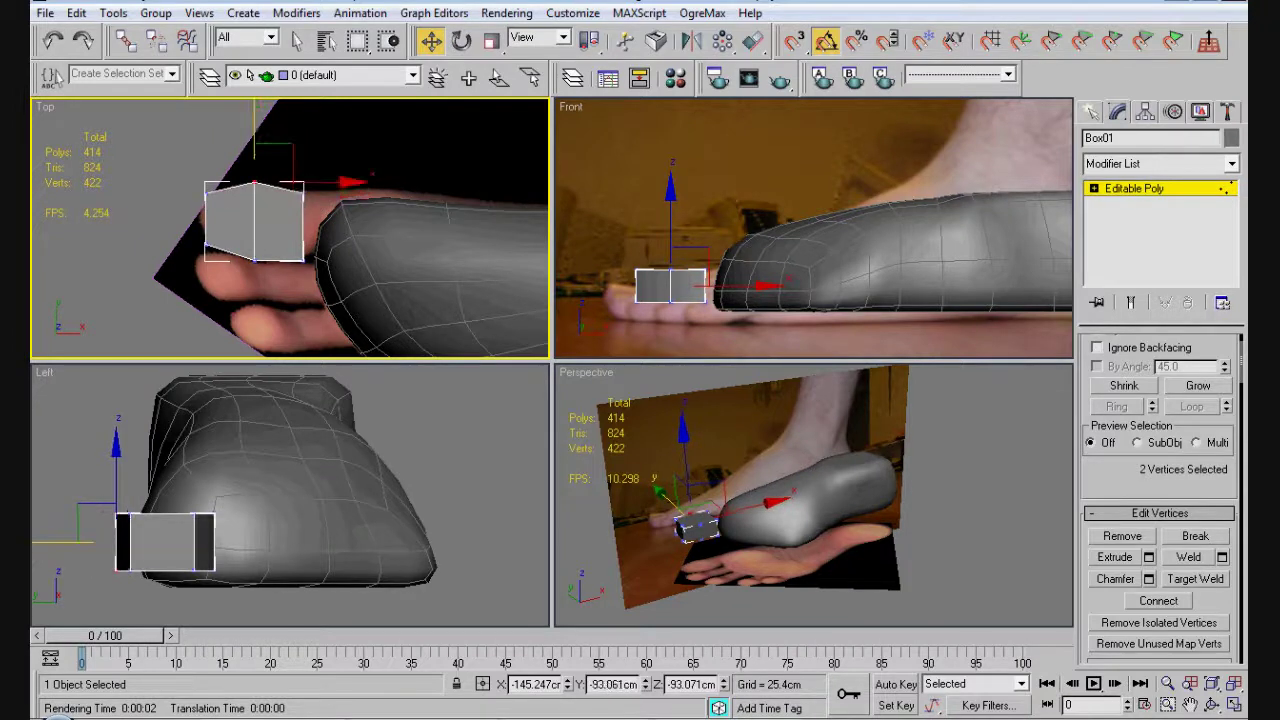
key("alt+x")
left_click(303, 260)
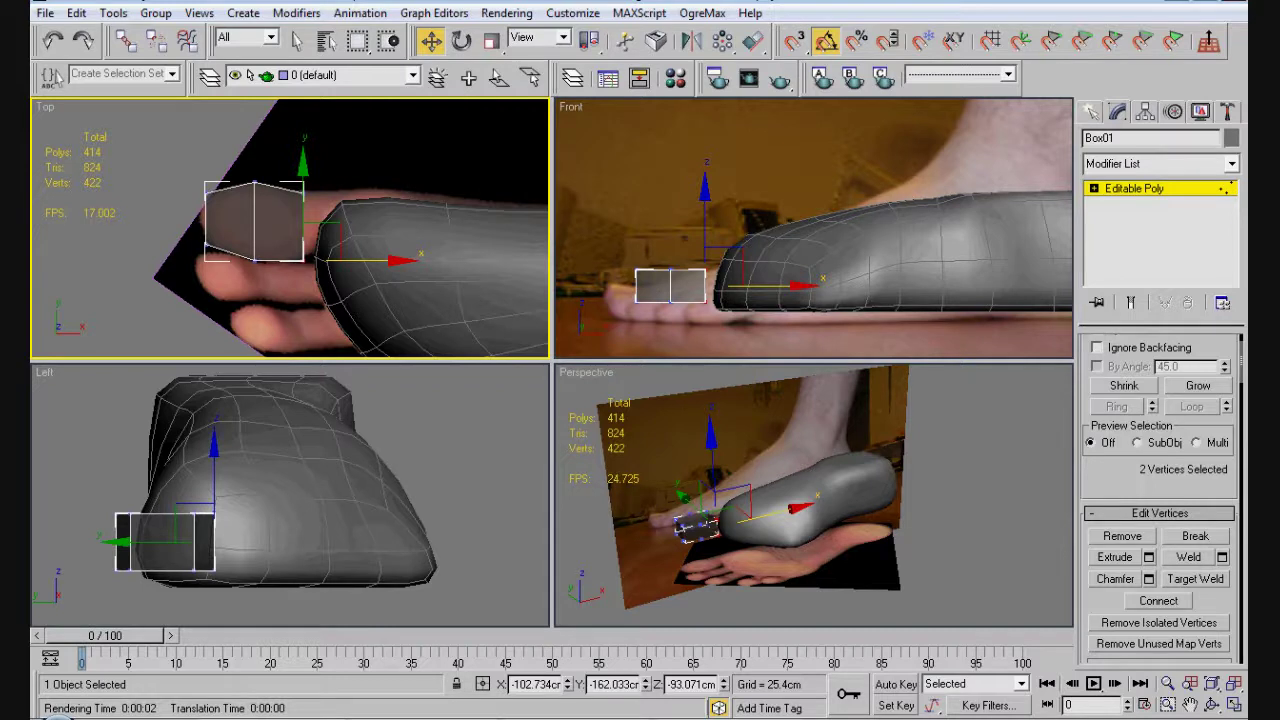
left_click_drag(360, 260, 365, 260)
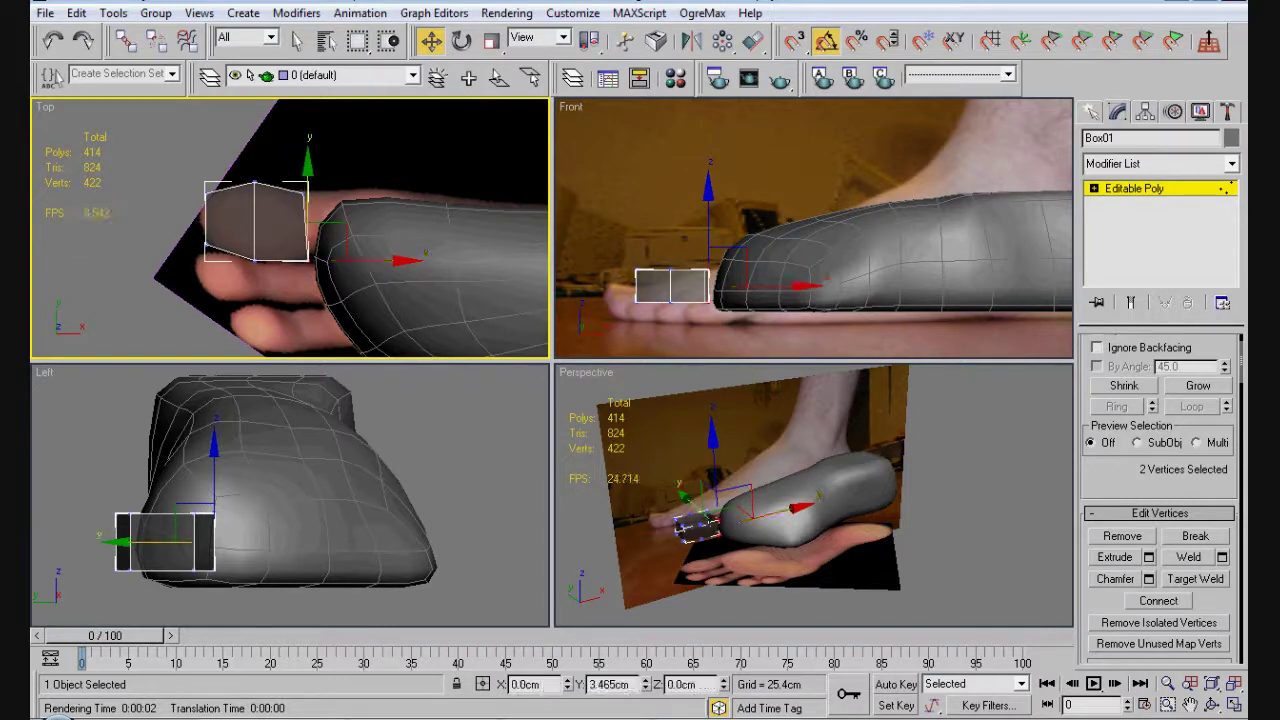
key("ctrl+d")
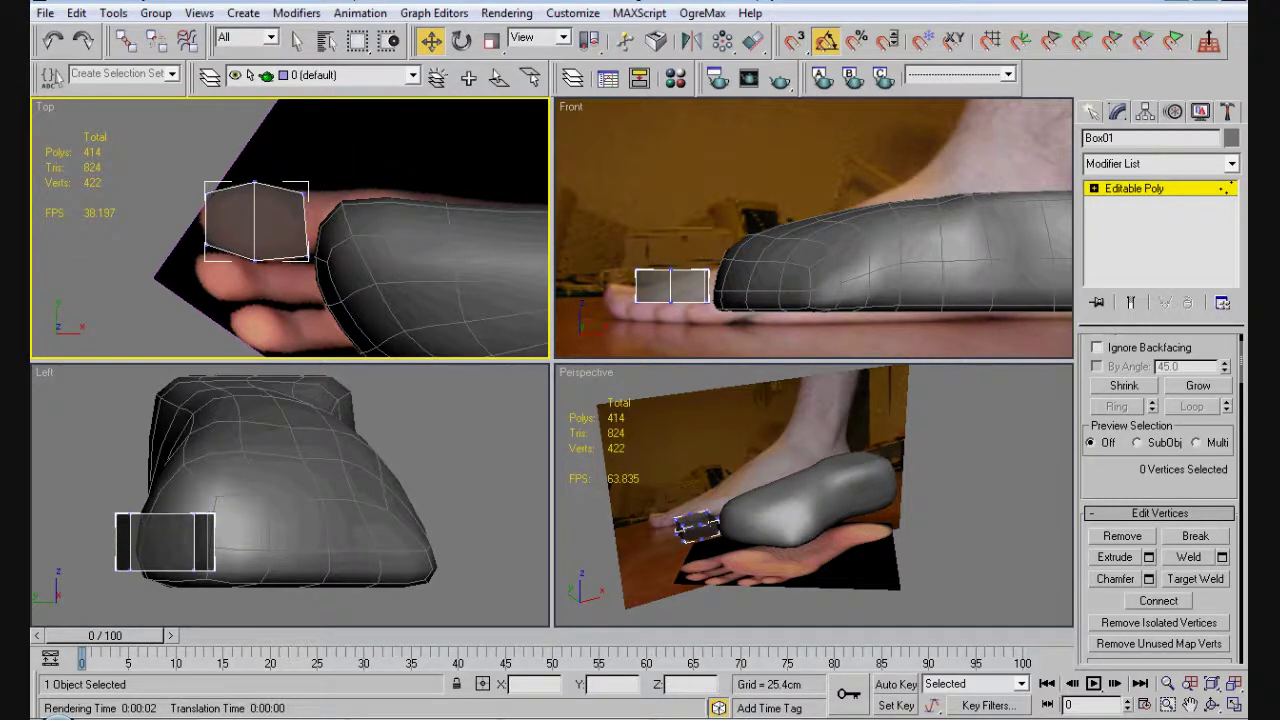
- Orbit close to the toe box and select its face facing the foot
middle_click_drag(814, 495, 880, 460, "alt")
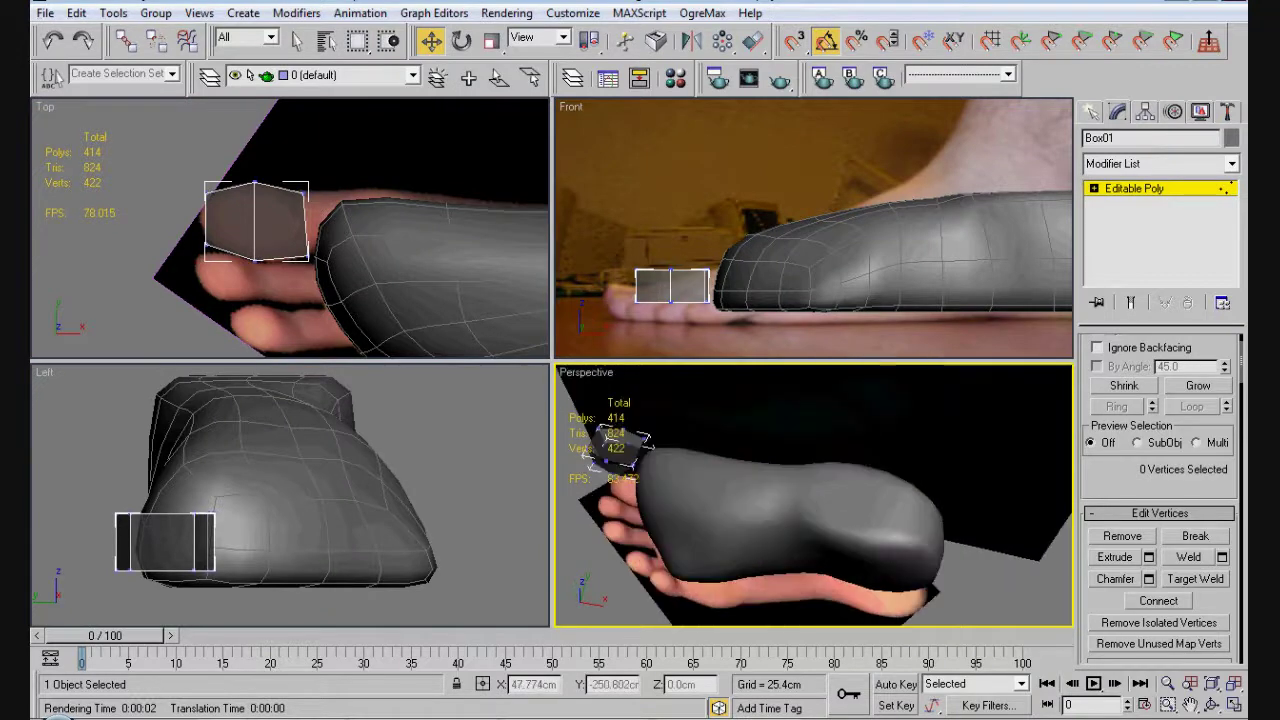
scroll(725, 445, "up", 5)
middle_click_drag(814, 495, 834, 510)
key("4")
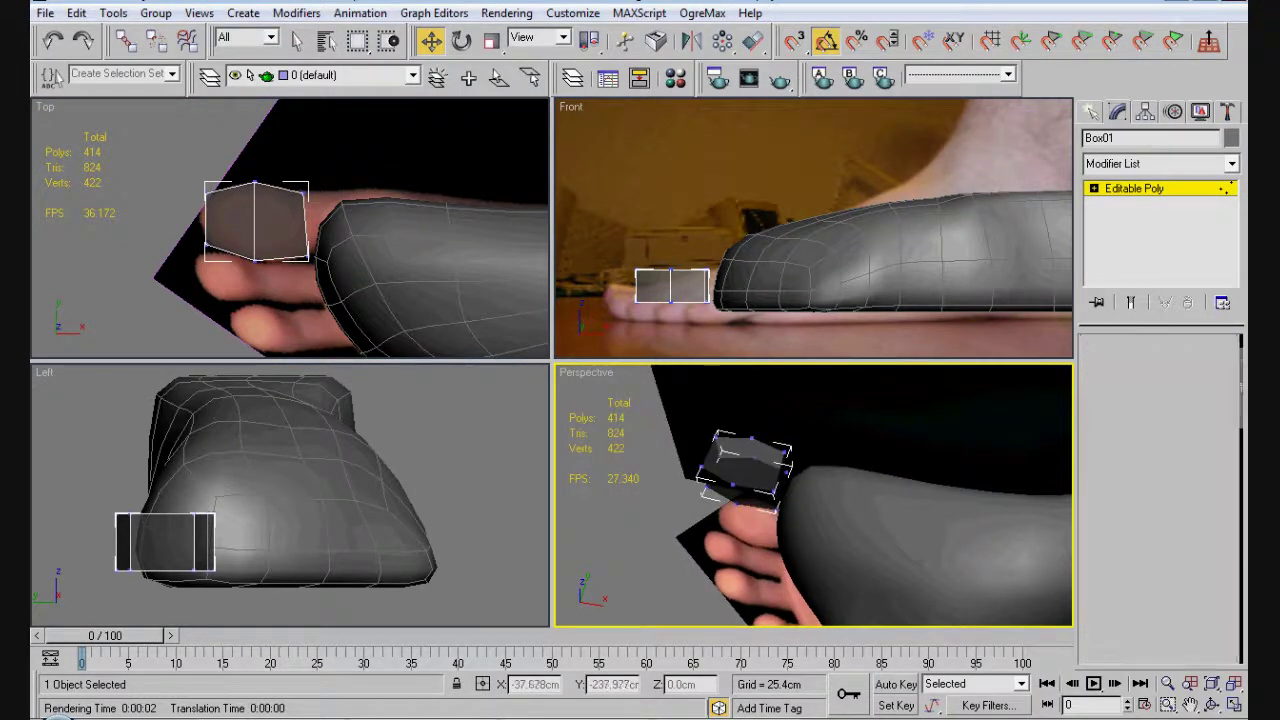
left_click(772, 468)
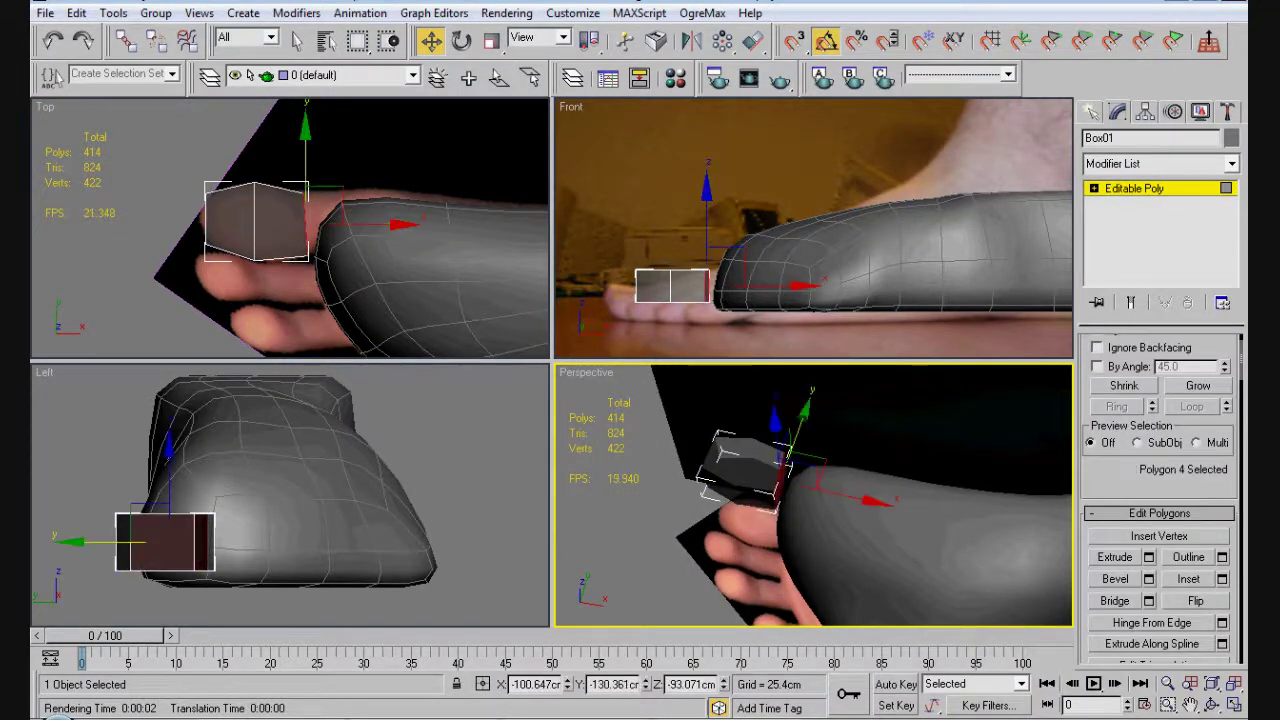
- Extrude the box face toward the foot, then shift the whole box further out over the toe
left_click(1148, 557)
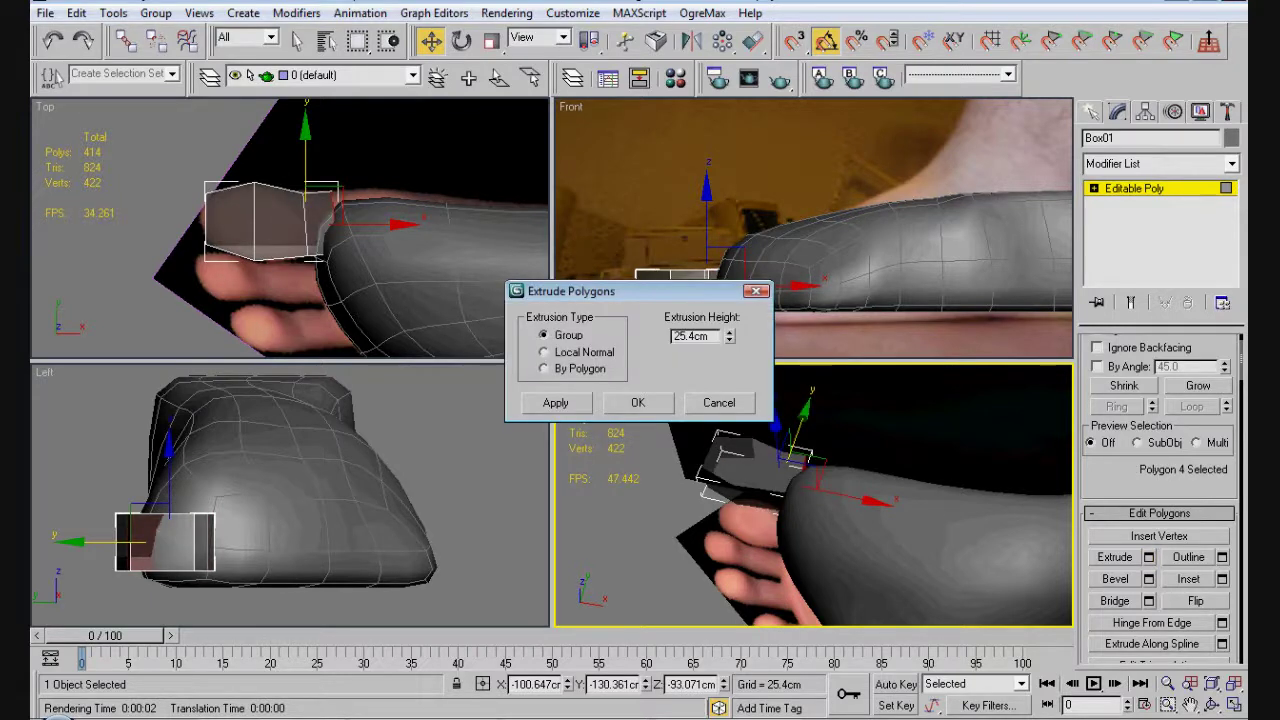
key("Return")
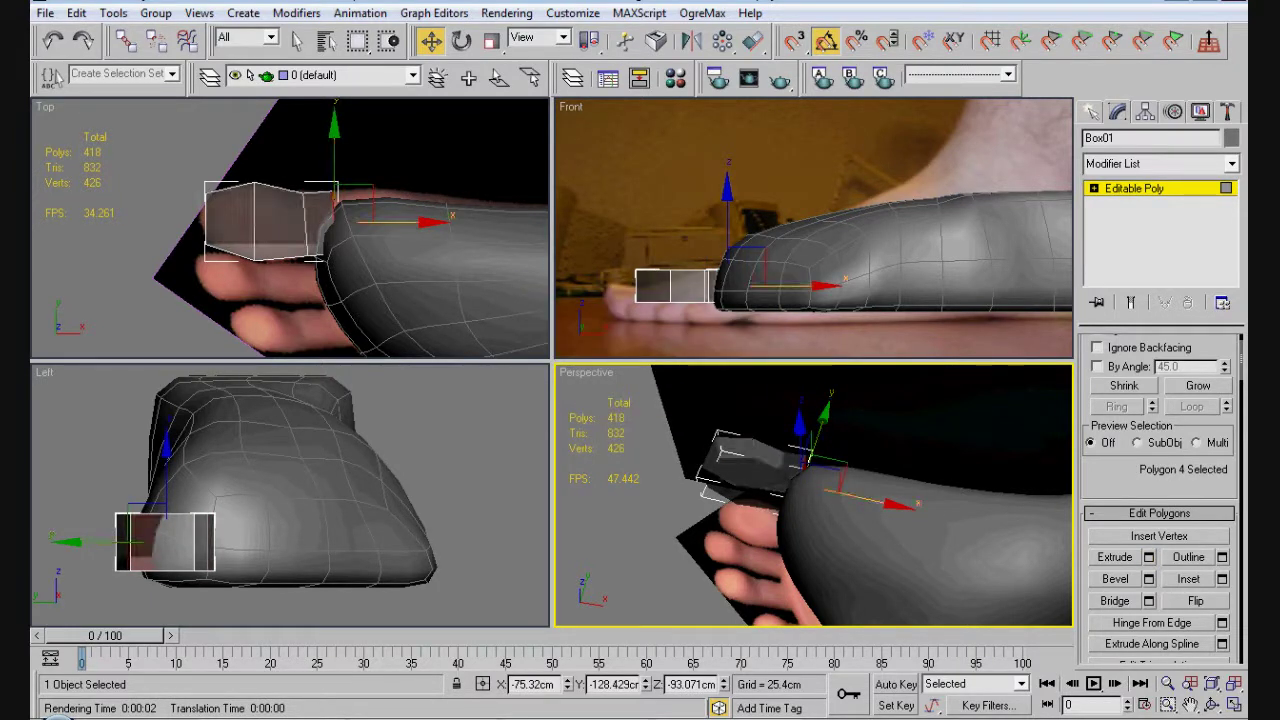
key("6")
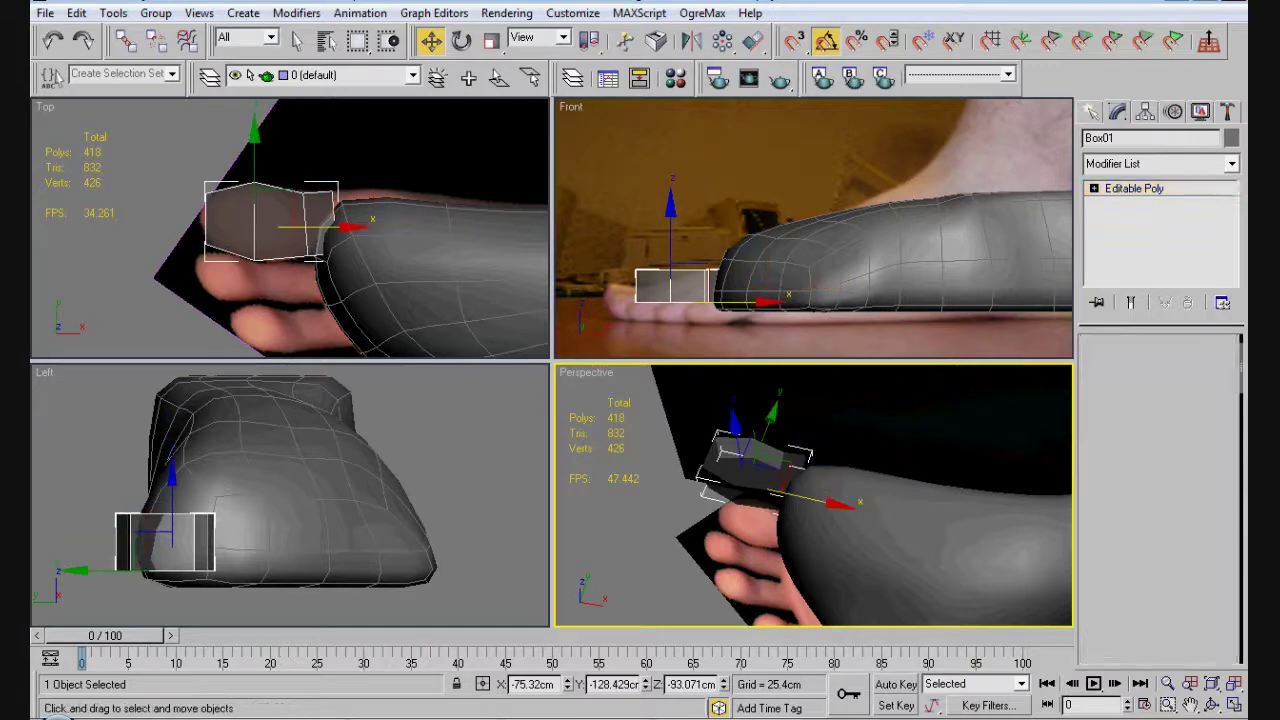
left_click_drag(282, 216, 258, 216)
middle_click_drag(815, 495, 745, 495, "alt")
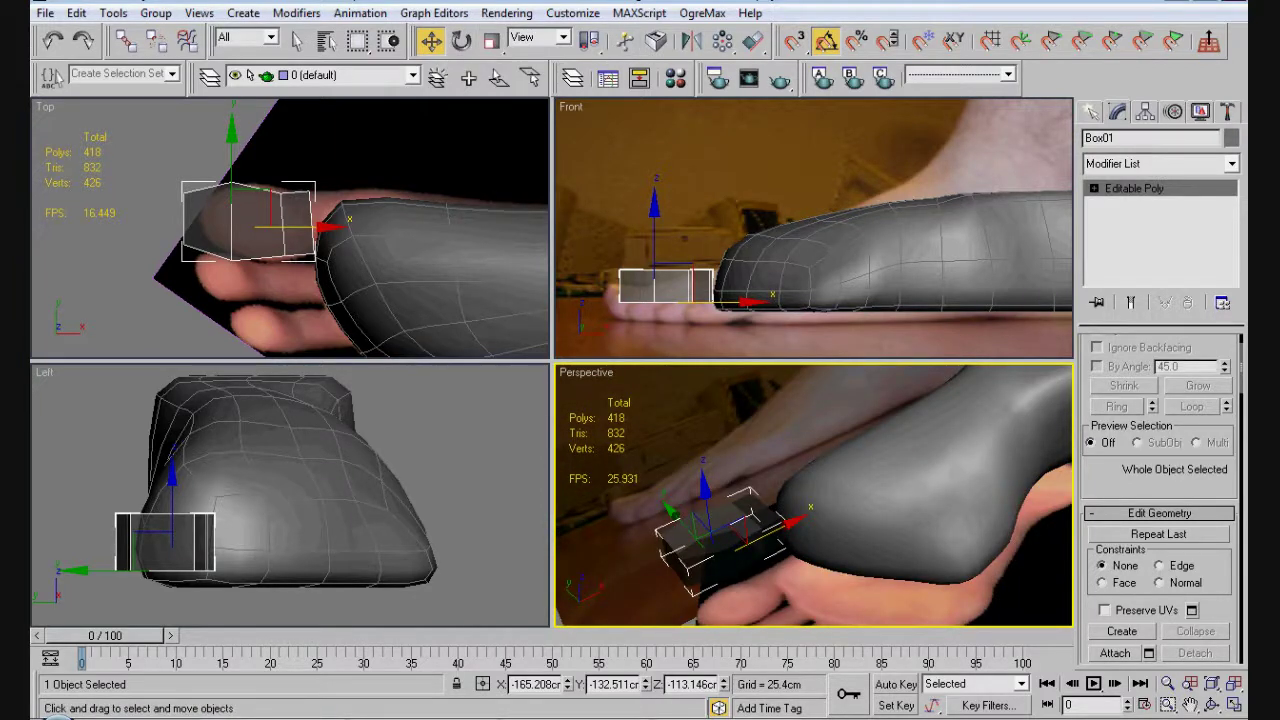
left_click(690, 40)
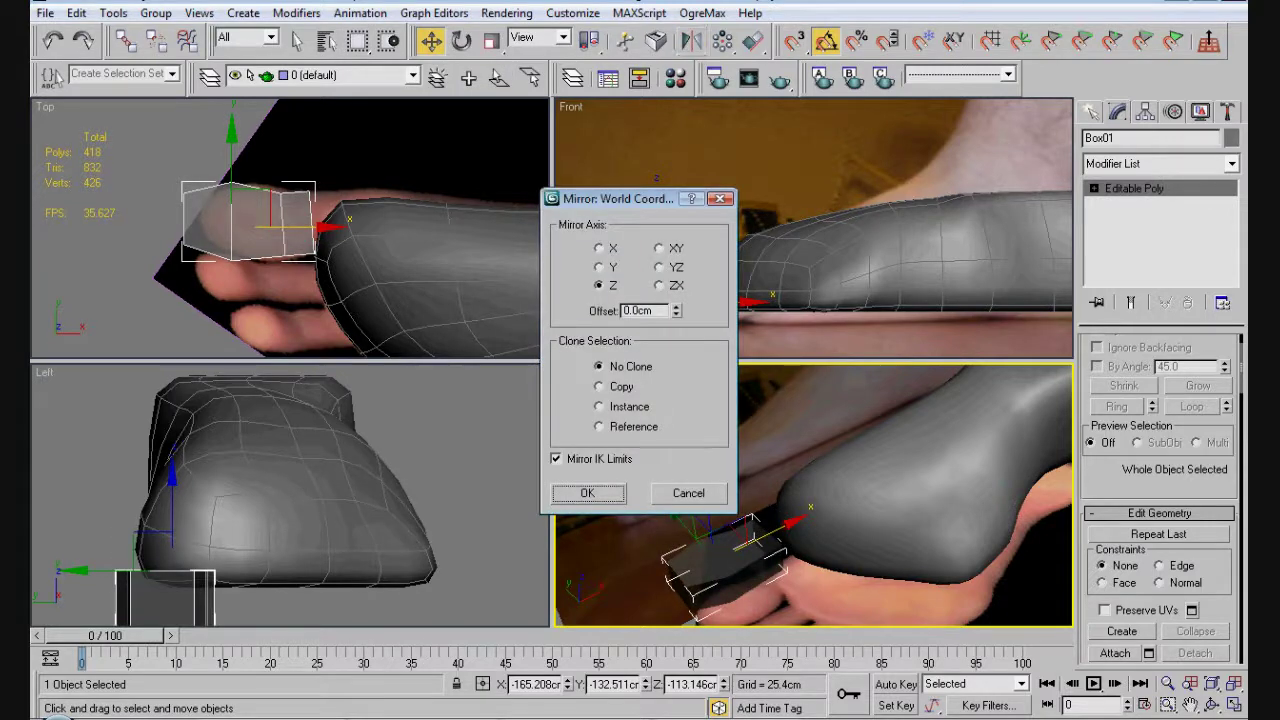
left_click(588, 493)
middle_click_drag(800, 500, 760, 500, "alt")
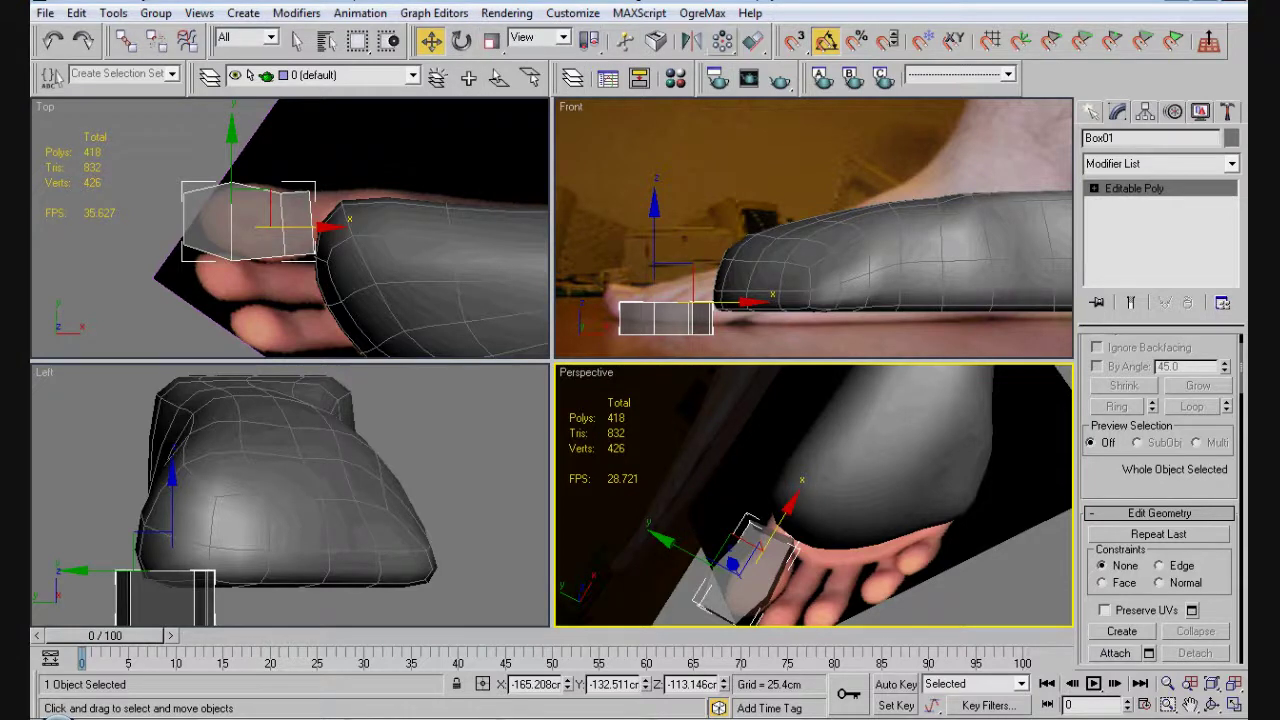
key("alt+t")
key("m")
key("Return")
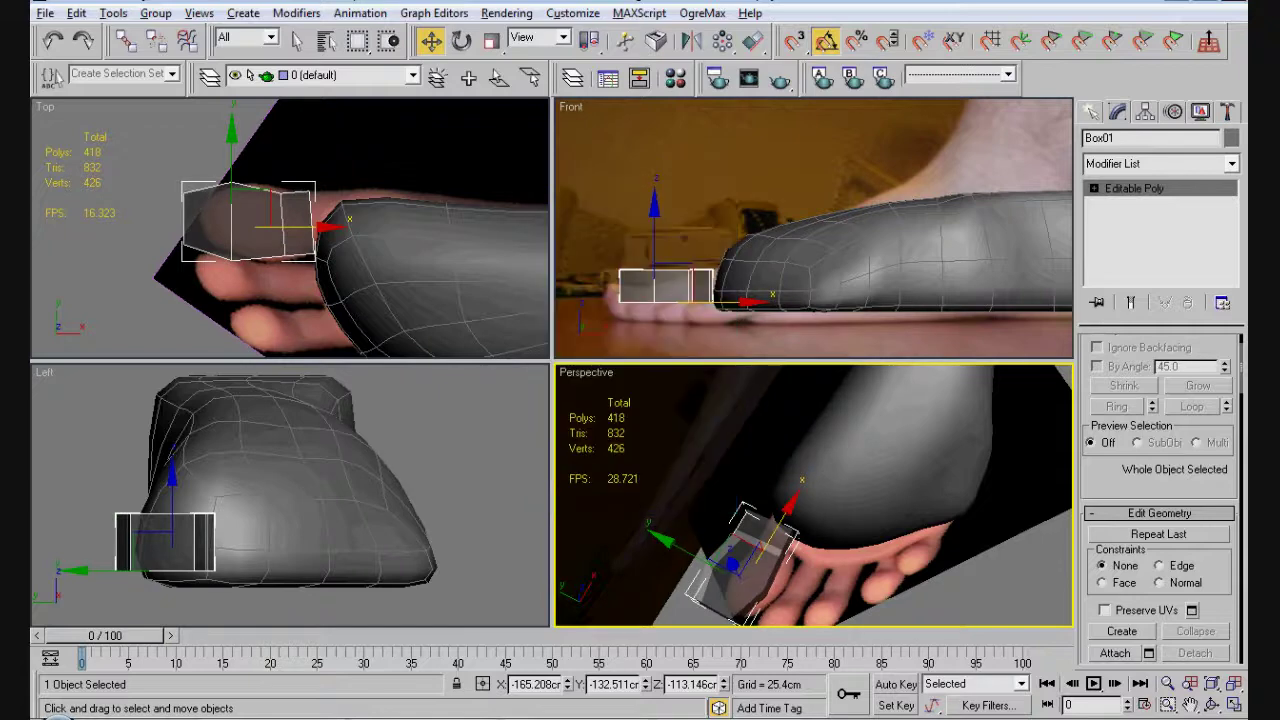
middle_click_drag(800, 500, 695, 465, "alt")
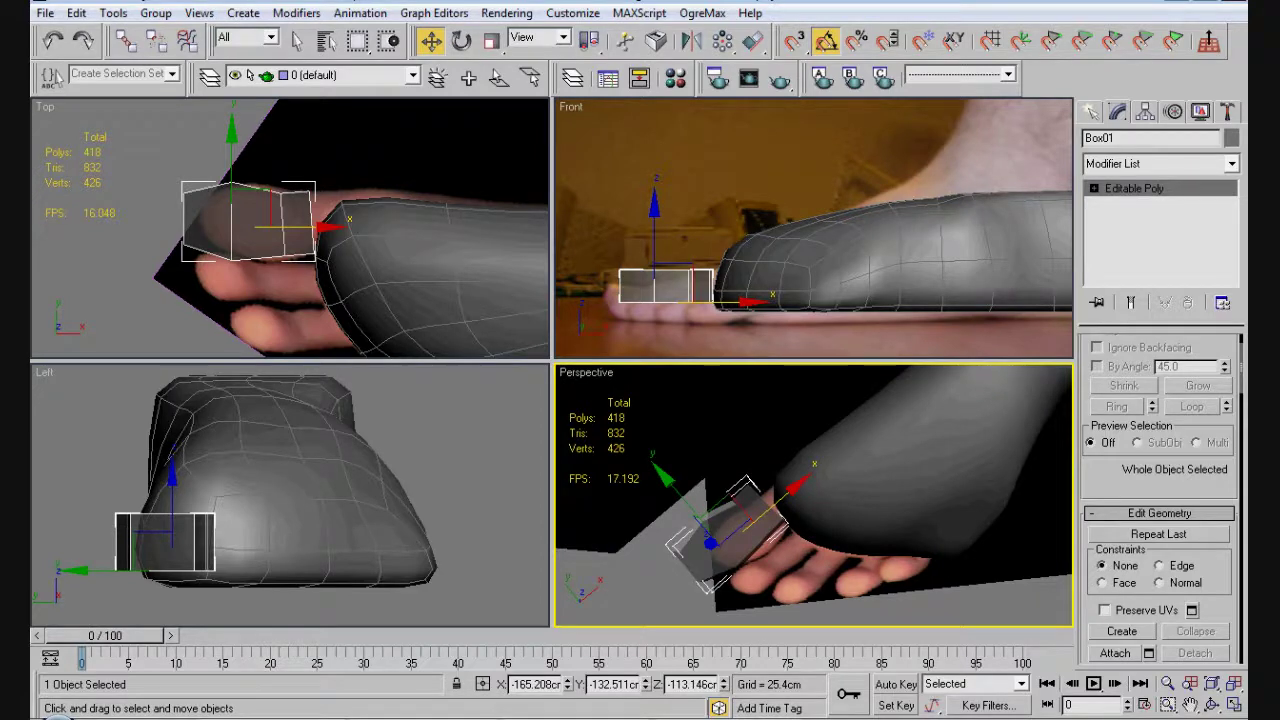
middle_click_drag(700, 470, 780, 432, "alt")
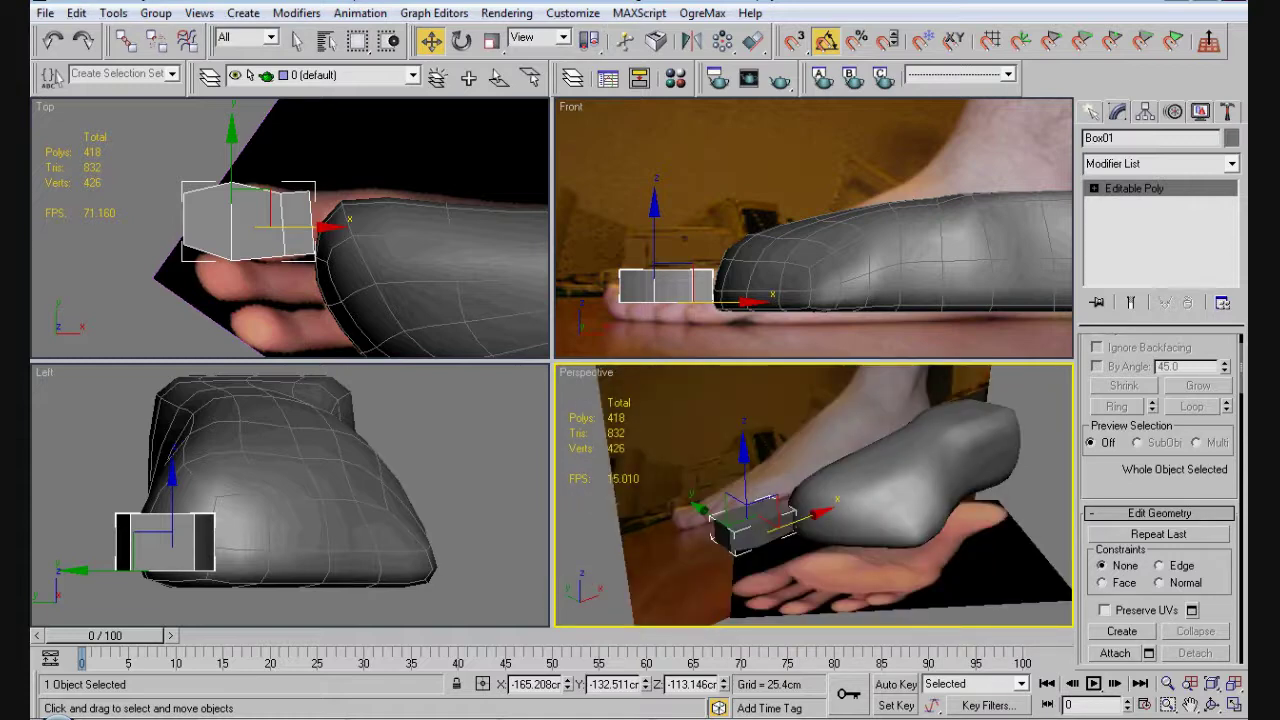
- Lower the box further on Z and angle its right-end vertices in the Front view
middle_click(760, 230)
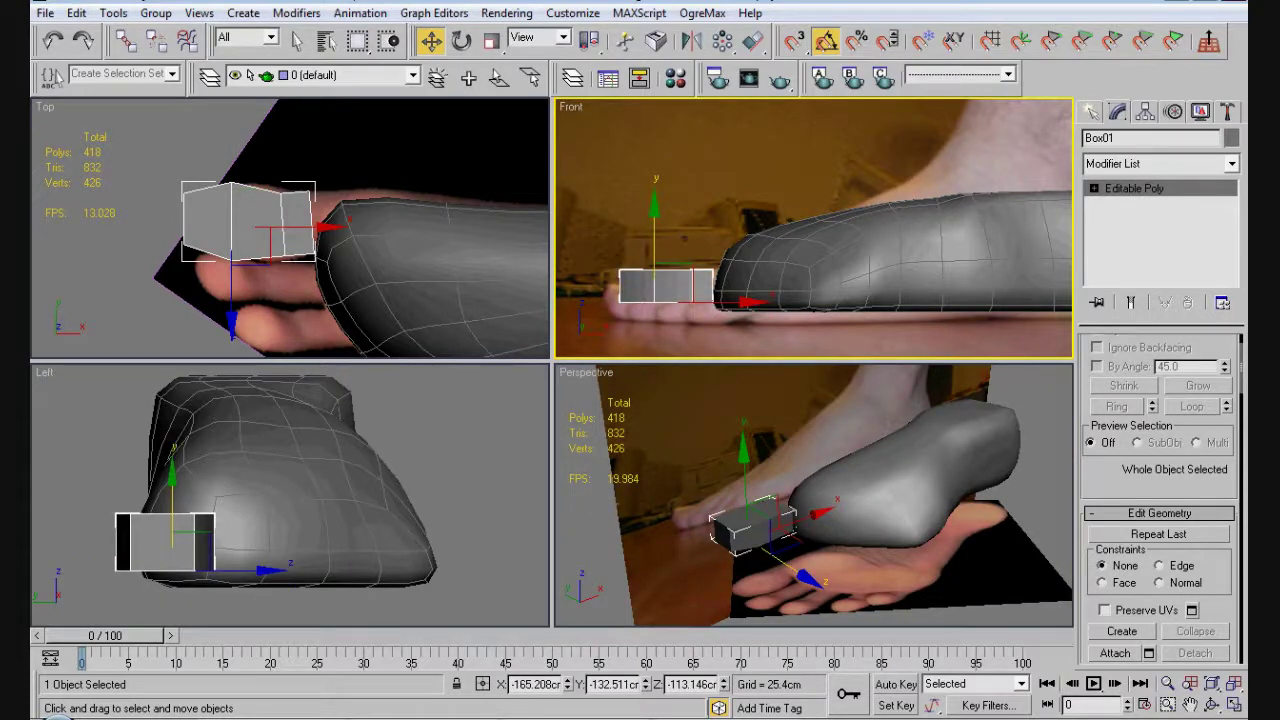
middle_click_drag(760, 230, 818, 237)
left_click_drag(712, 245, 712, 285)
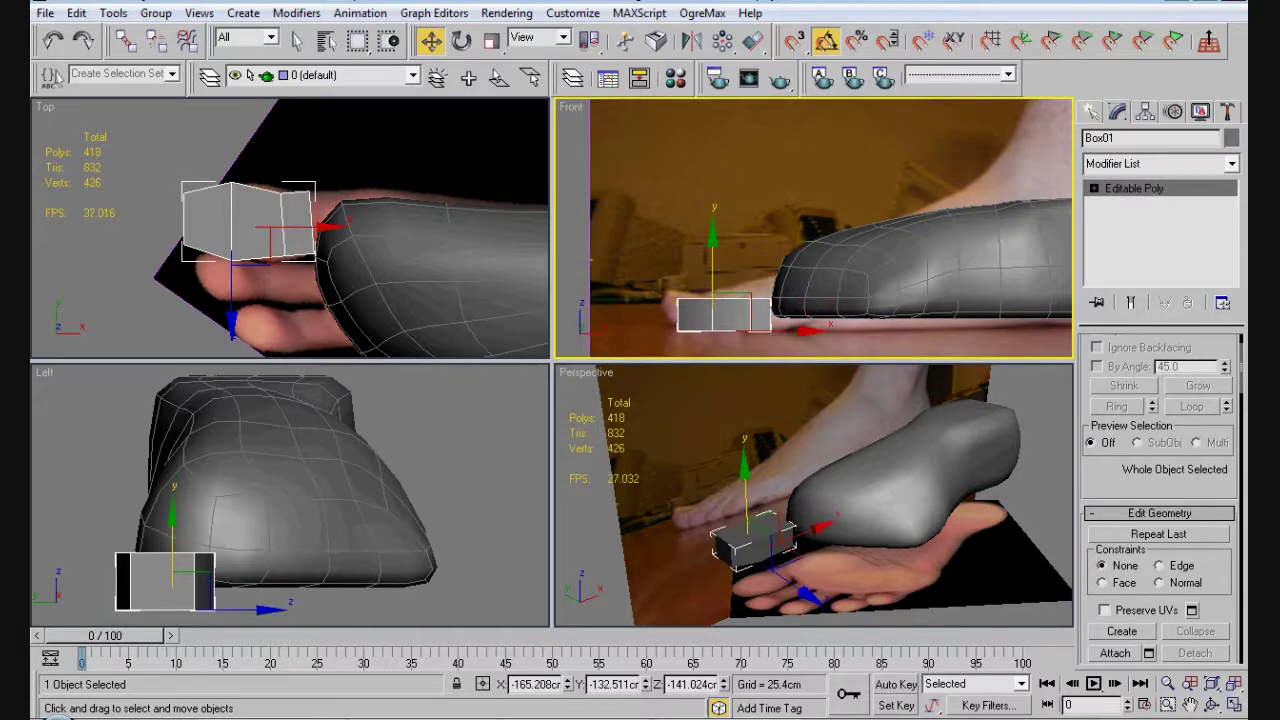
scroll(856, 250, "up", 2)
middle_click_drag(760, 230, 816, 233)
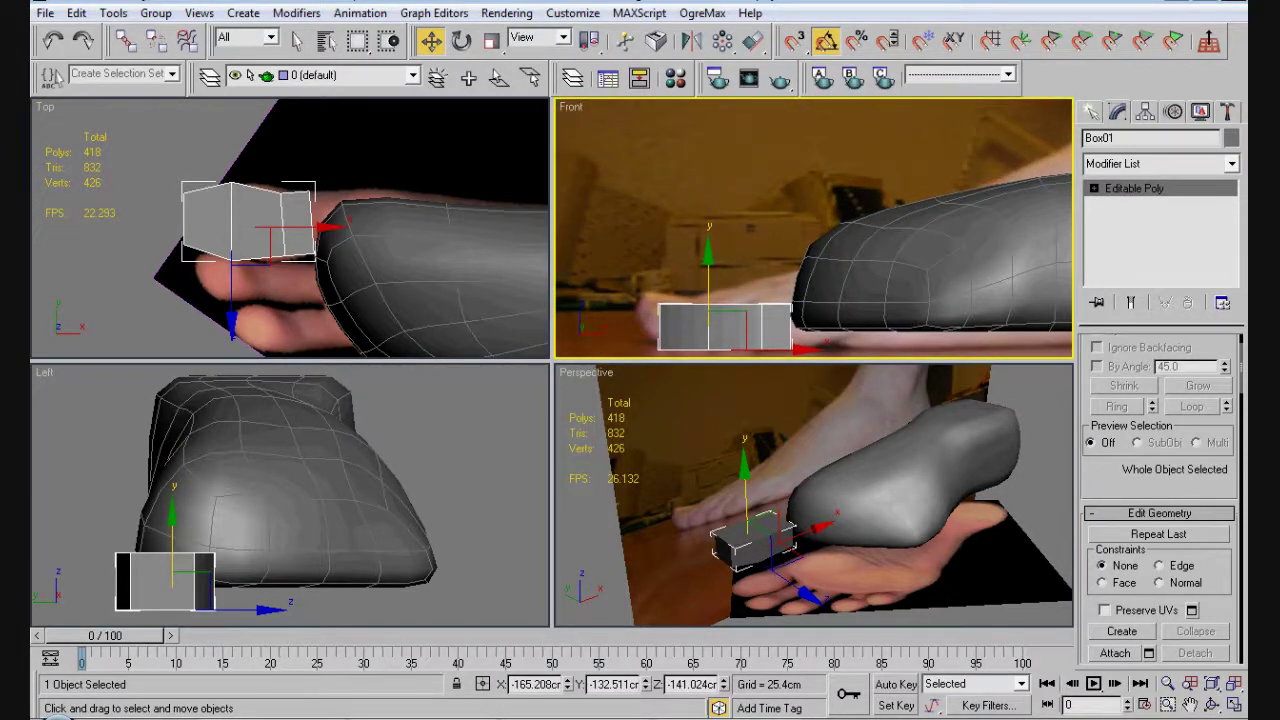
left_click(1093, 188)
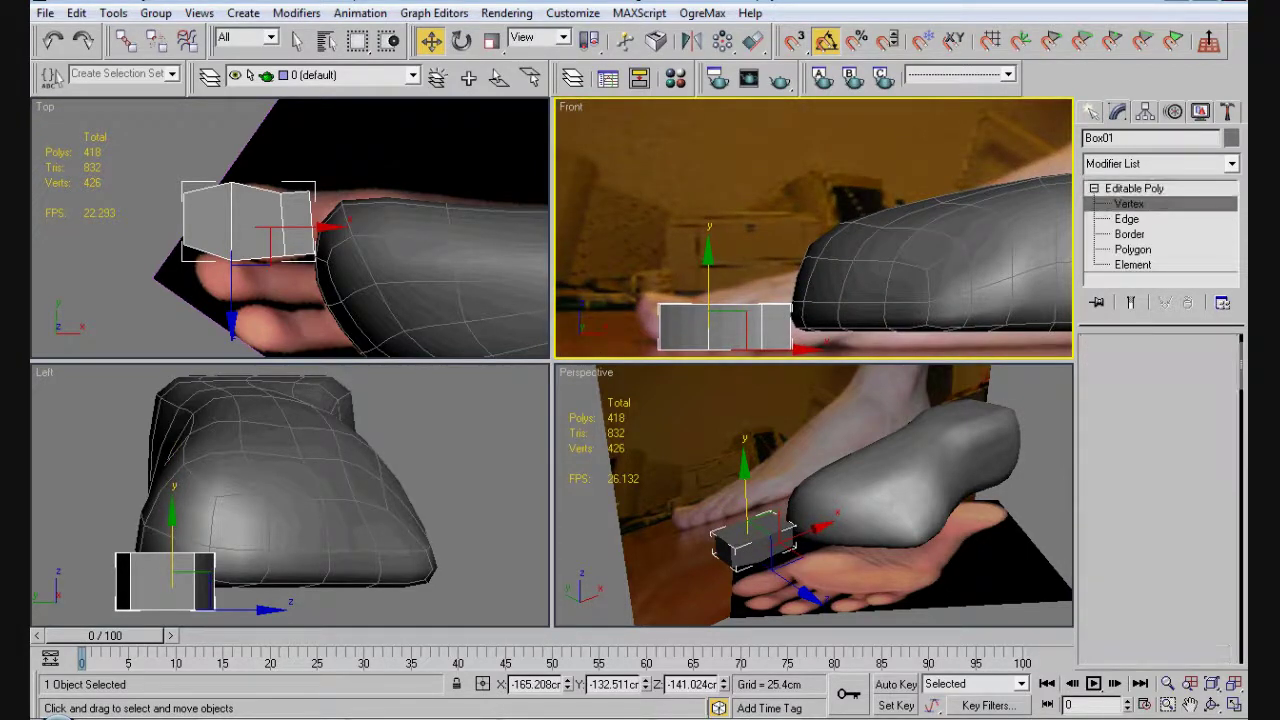
left_click(1129, 203)
middle_click_drag(800, 250, 828, 225)
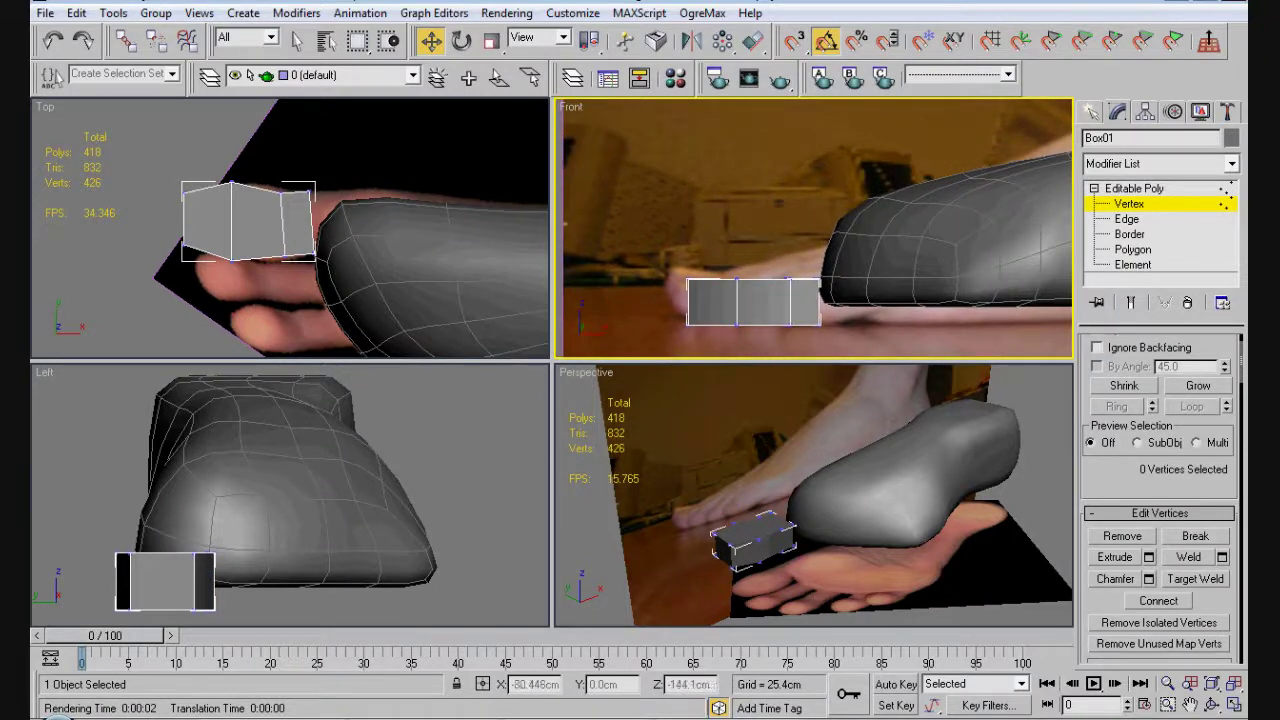
left_click_drag(834, 238, 788, 200)
left_click(930, 150)
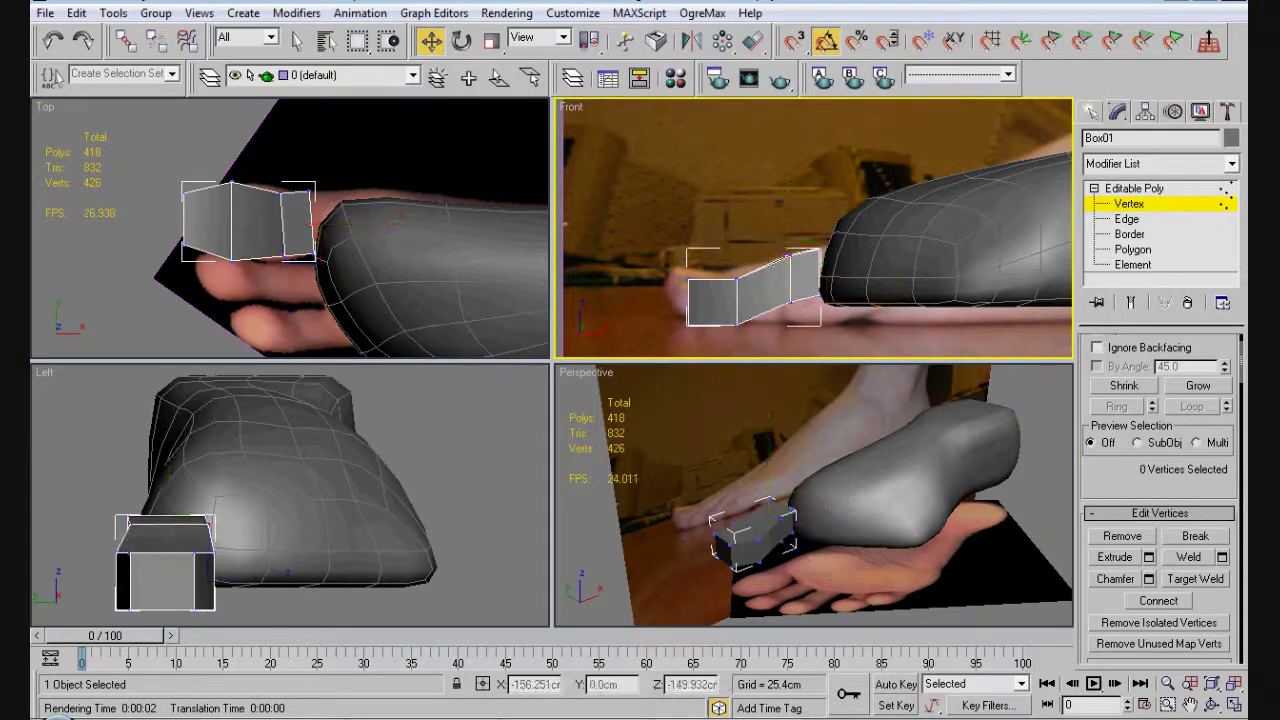
- Slide the middle vertex column left, raise the bottom middle vertices, and adjust the left-end vertices
left_click_drag(720, 245, 755, 335)
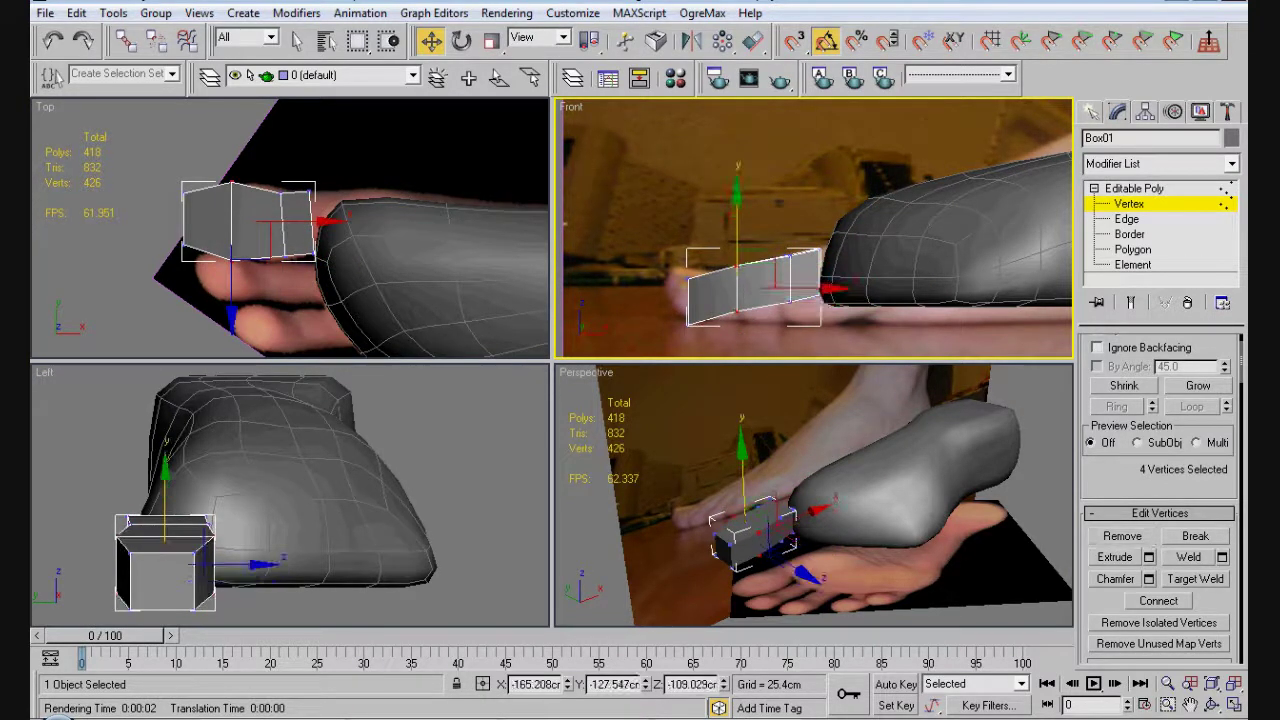
left_click_drag(800, 285, 752, 297)
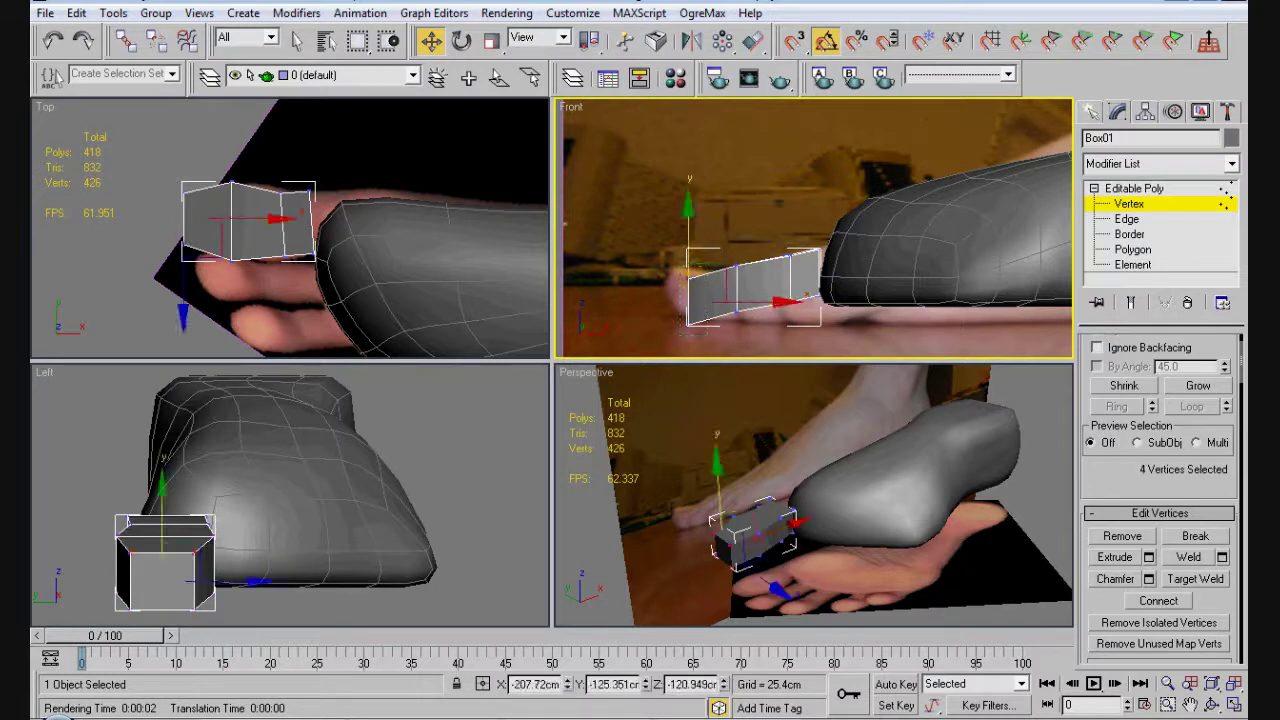
left_click(737, 308)
left_click_drag(737, 312, 737, 305)
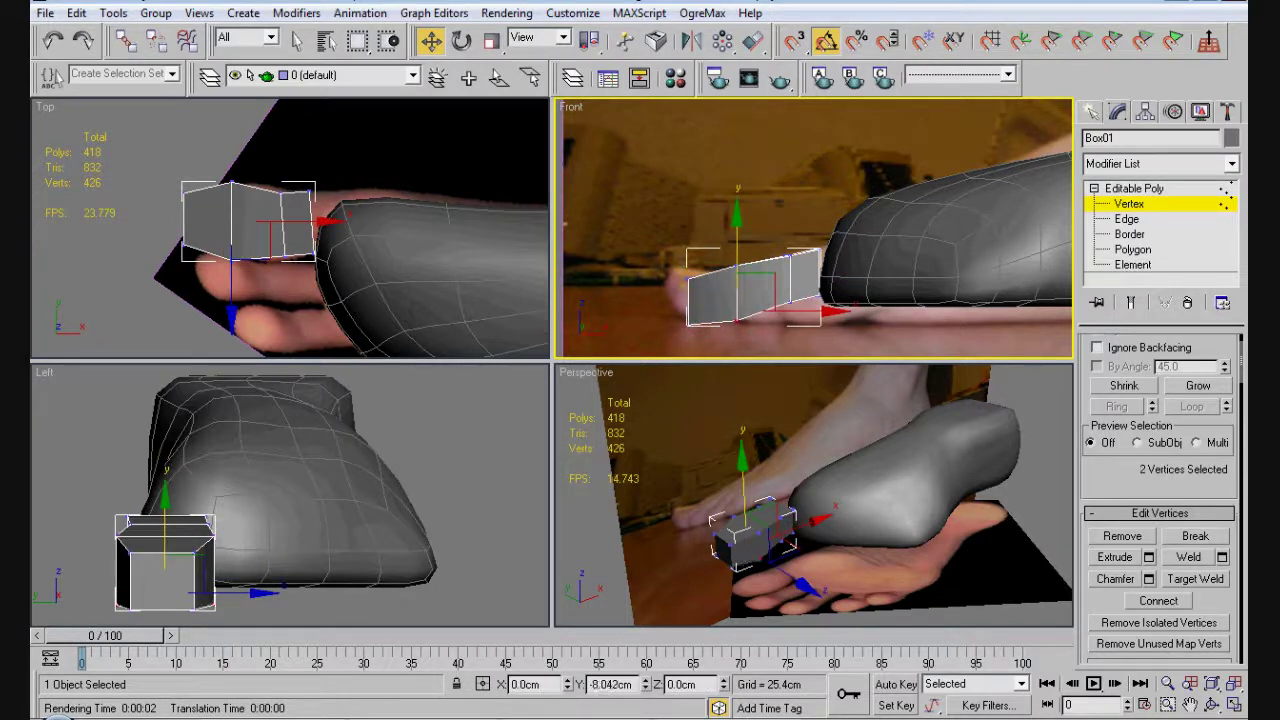
left_click_drag(681, 249, 706, 296)
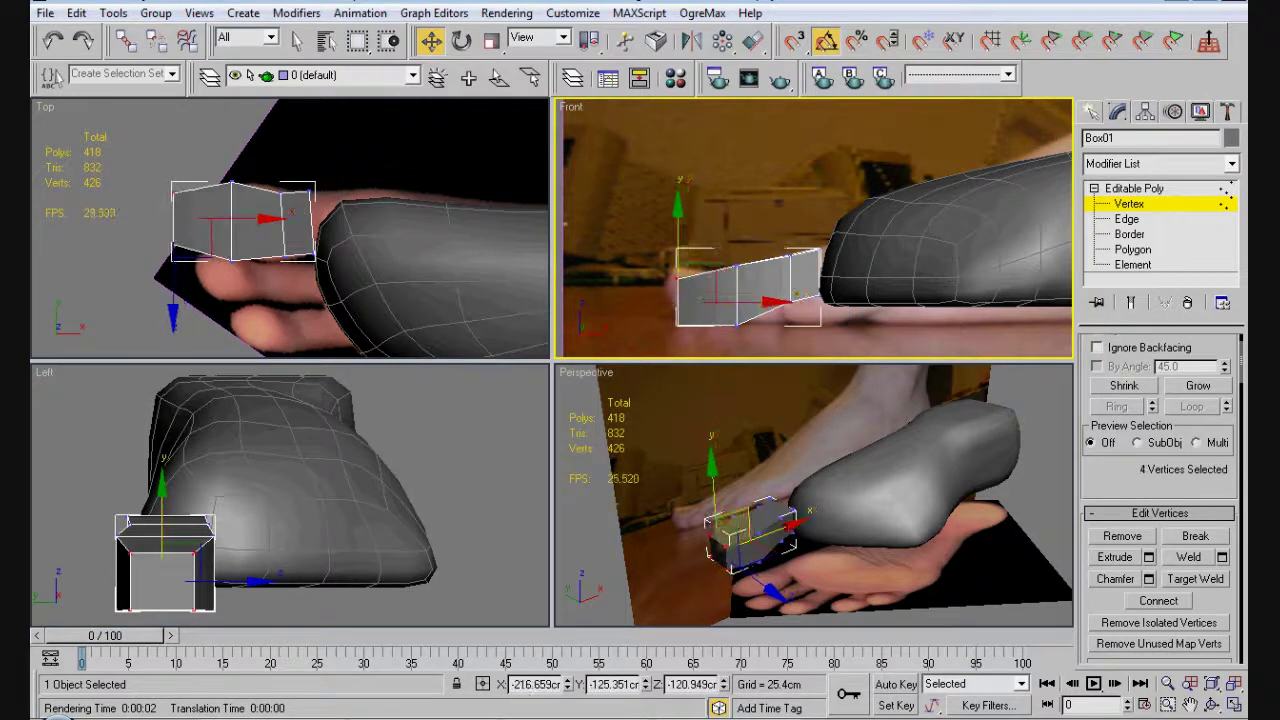
left_click(680, 258)
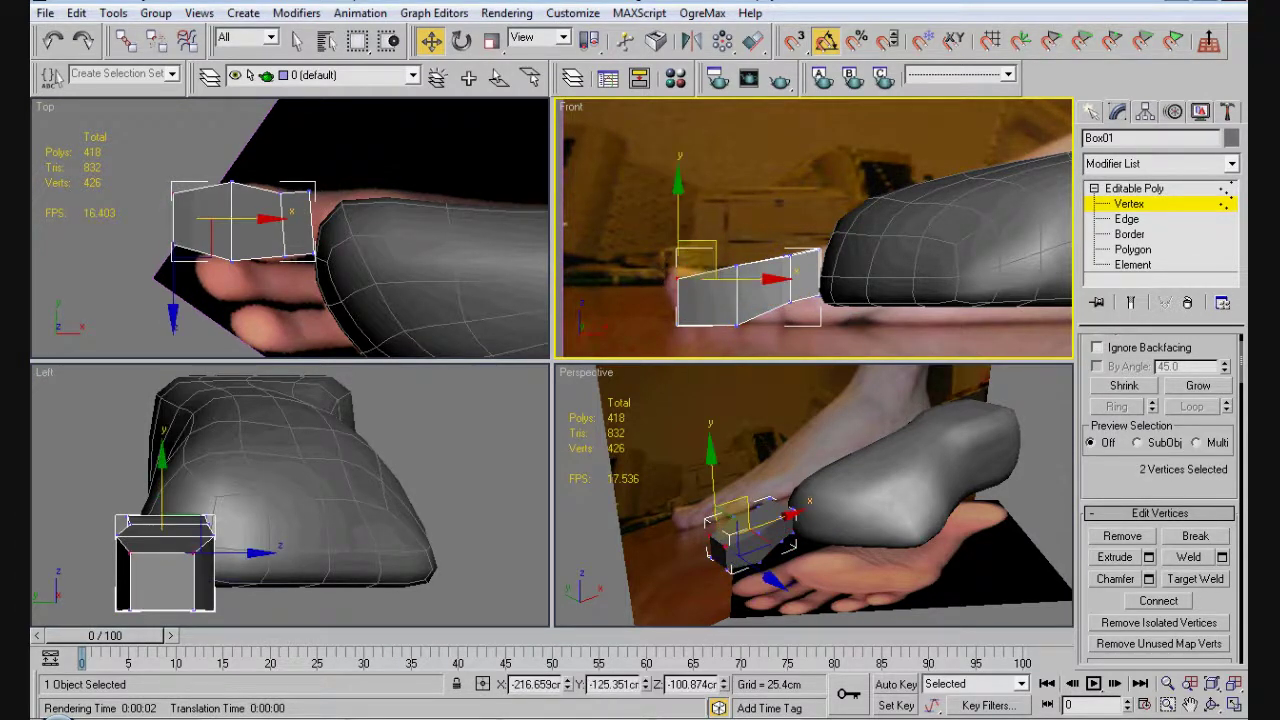
key("ctrl+d")
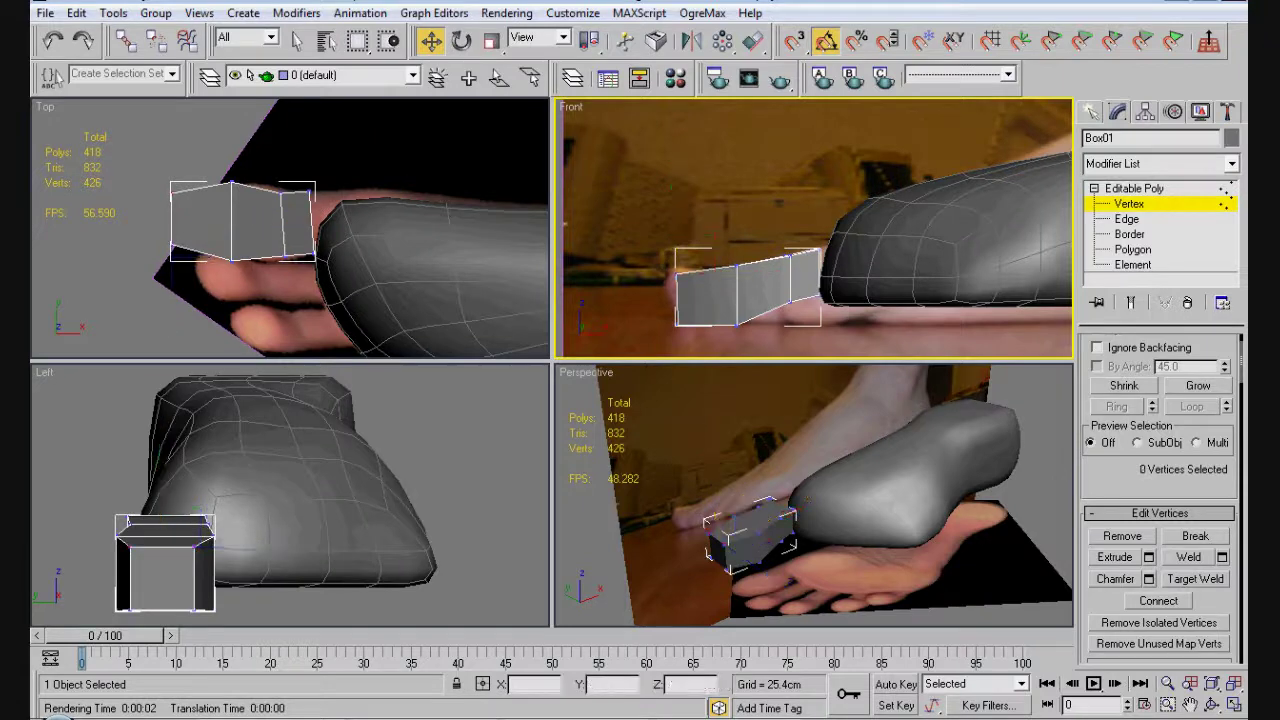
middle_click_drag(760, 500, 800, 460, "alt")
- Frame the toe box and pull its top-left corner vertices up and outward
key("ctrl+shift+z")
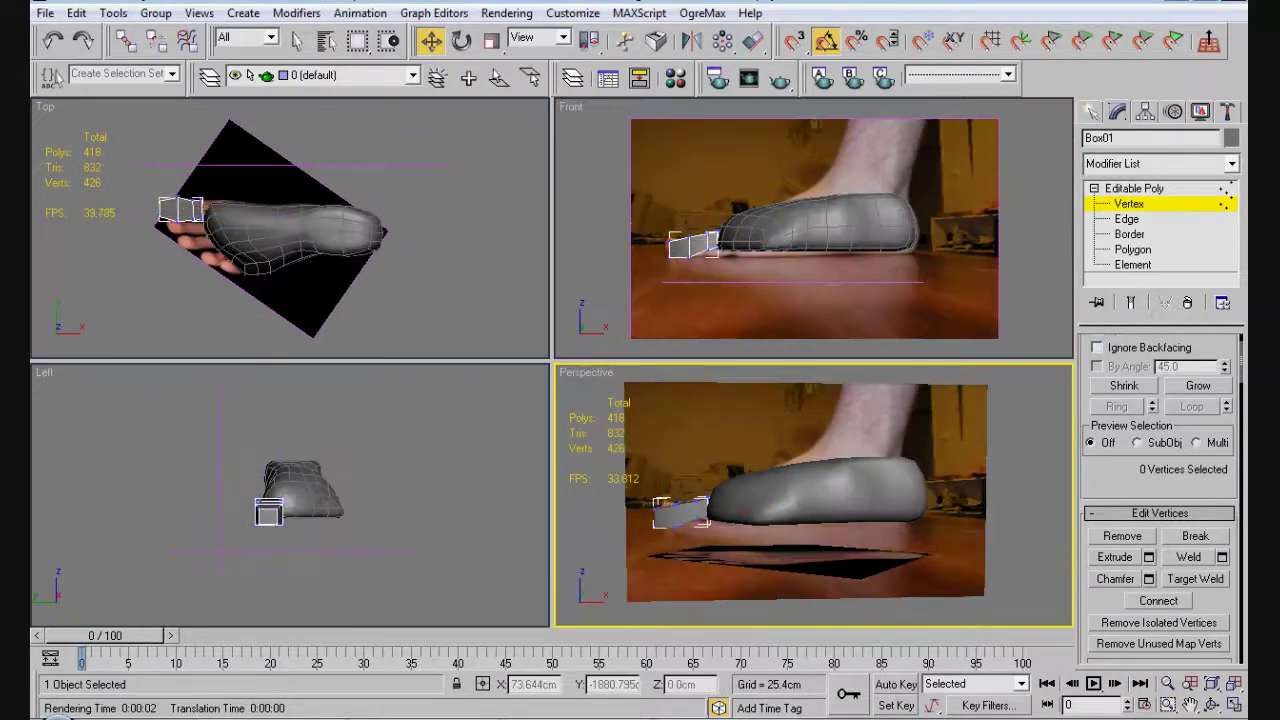
key("ctrl+z")
key("z")
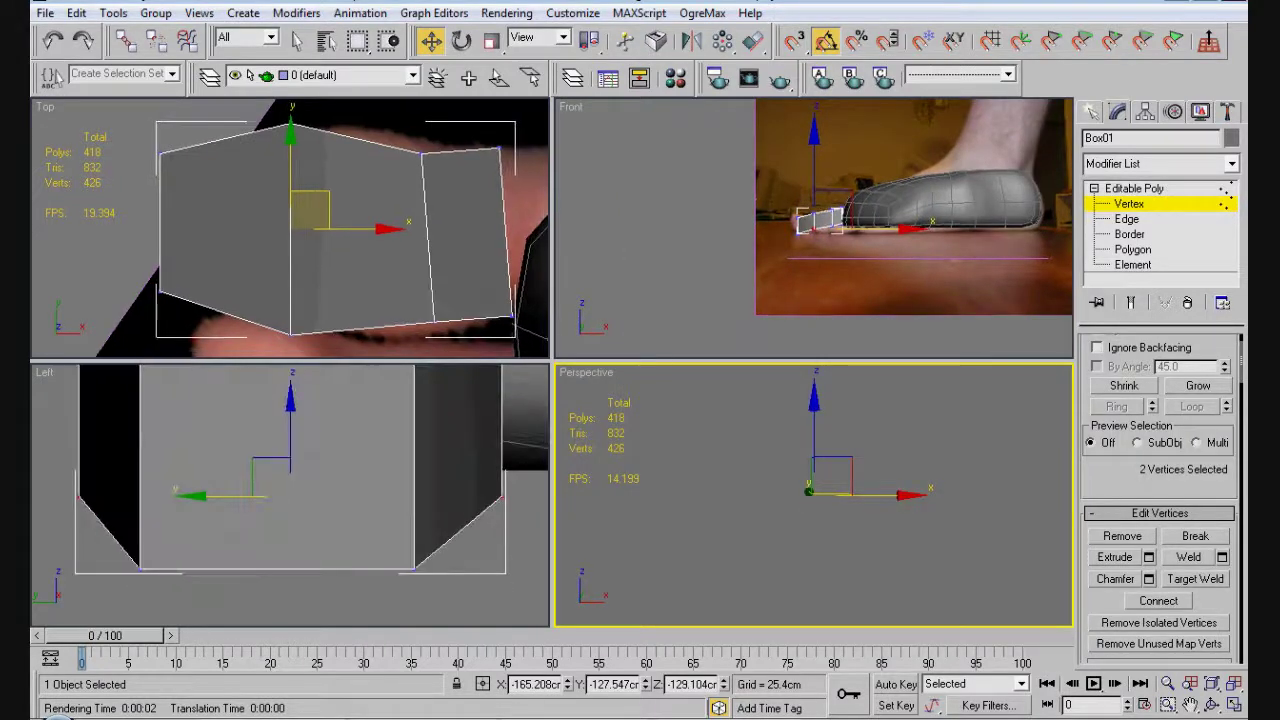
scroll(820, 285, "up", 4)
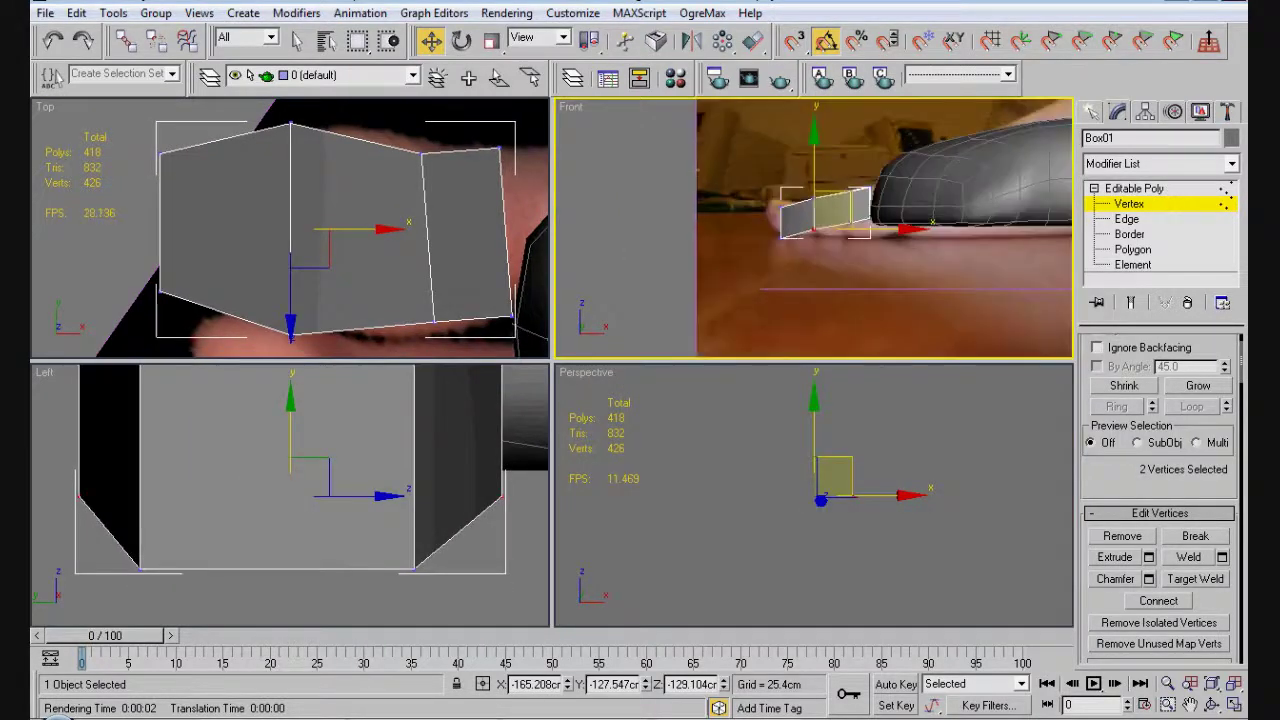
scroll(820, 285, "up", 3)
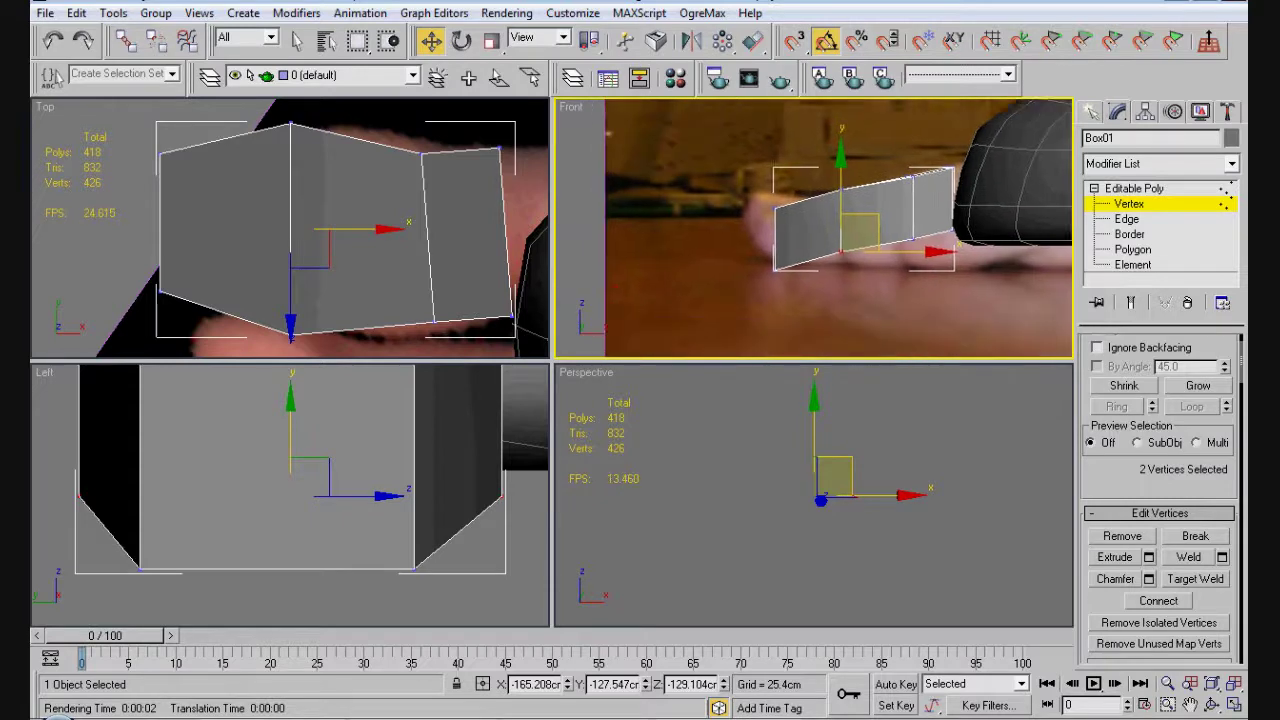
key("ctrl+d")
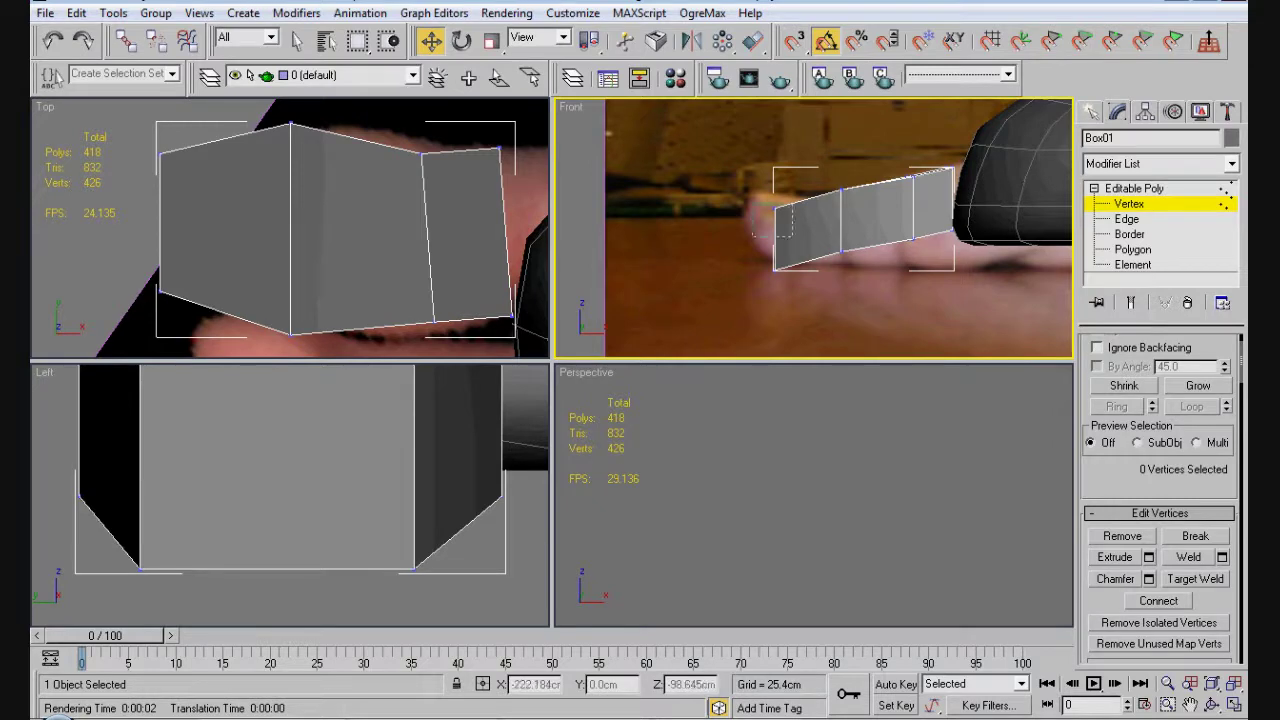
left_click_drag(790, 237, 748, 184)
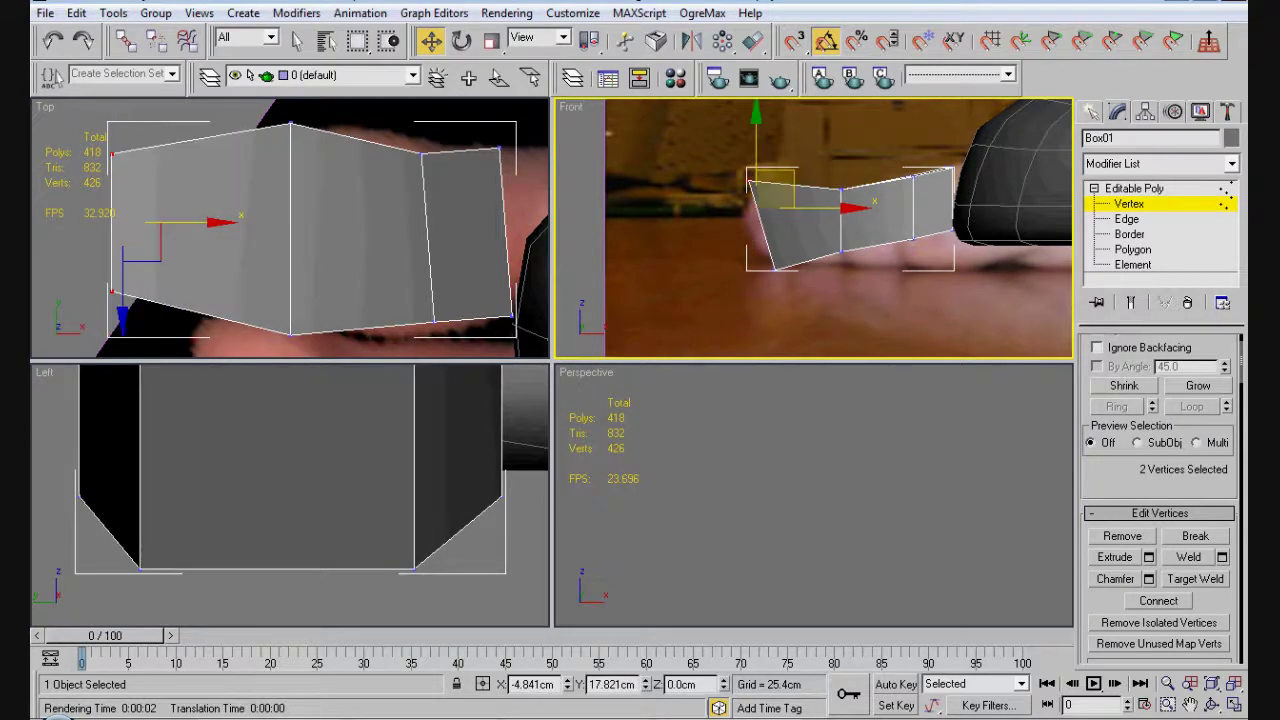
key("z")
- Lower the bottom middle vertex pair of the toe box to follow the photo
left_click(590, 598)
key("z")
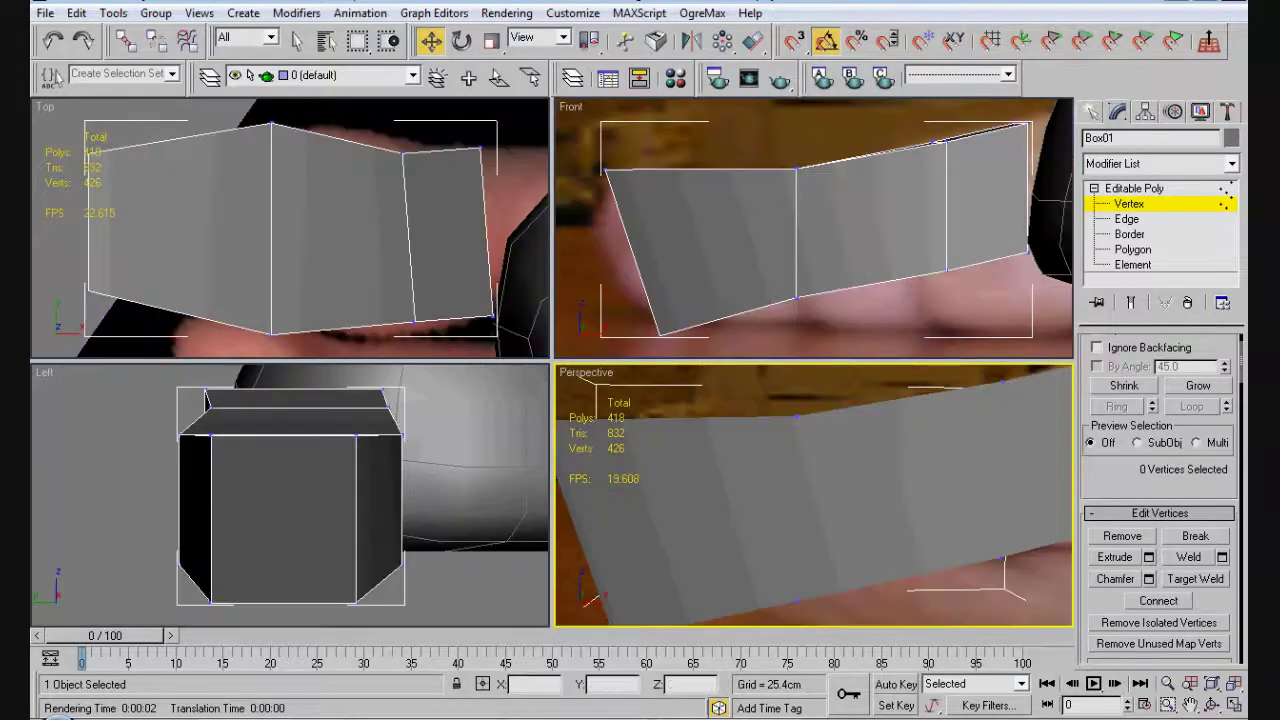
scroll(814, 227, "down", 3)
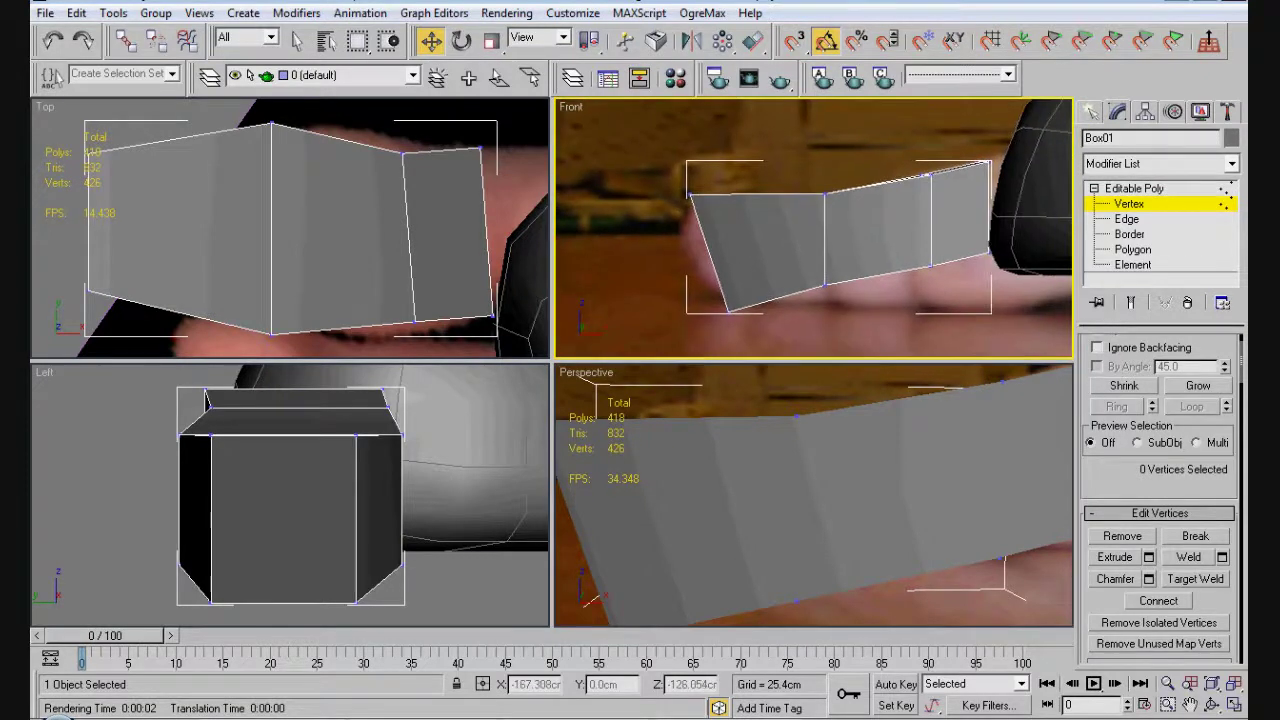
left_click_drag(722, 265, 765, 313)
left_click(825, 285)
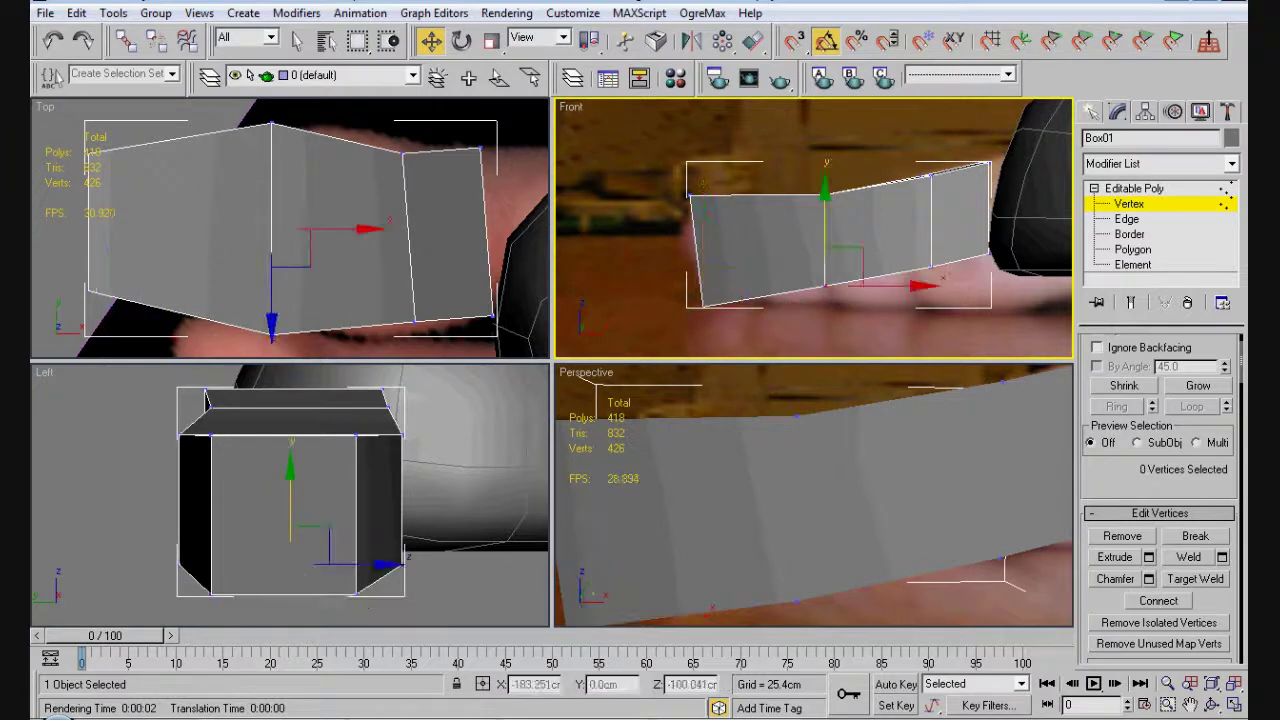
left_click_drag(825, 272, 825, 289)
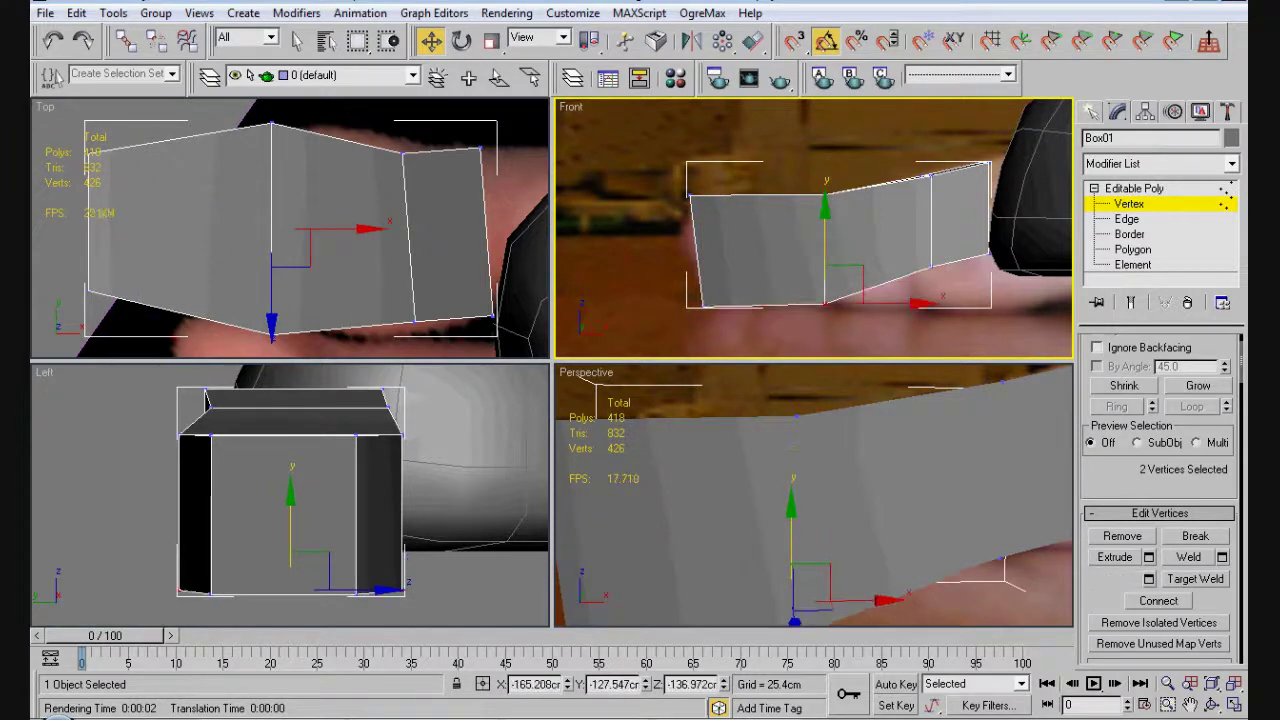
left_click(943, 296)
left_click(930, 176)
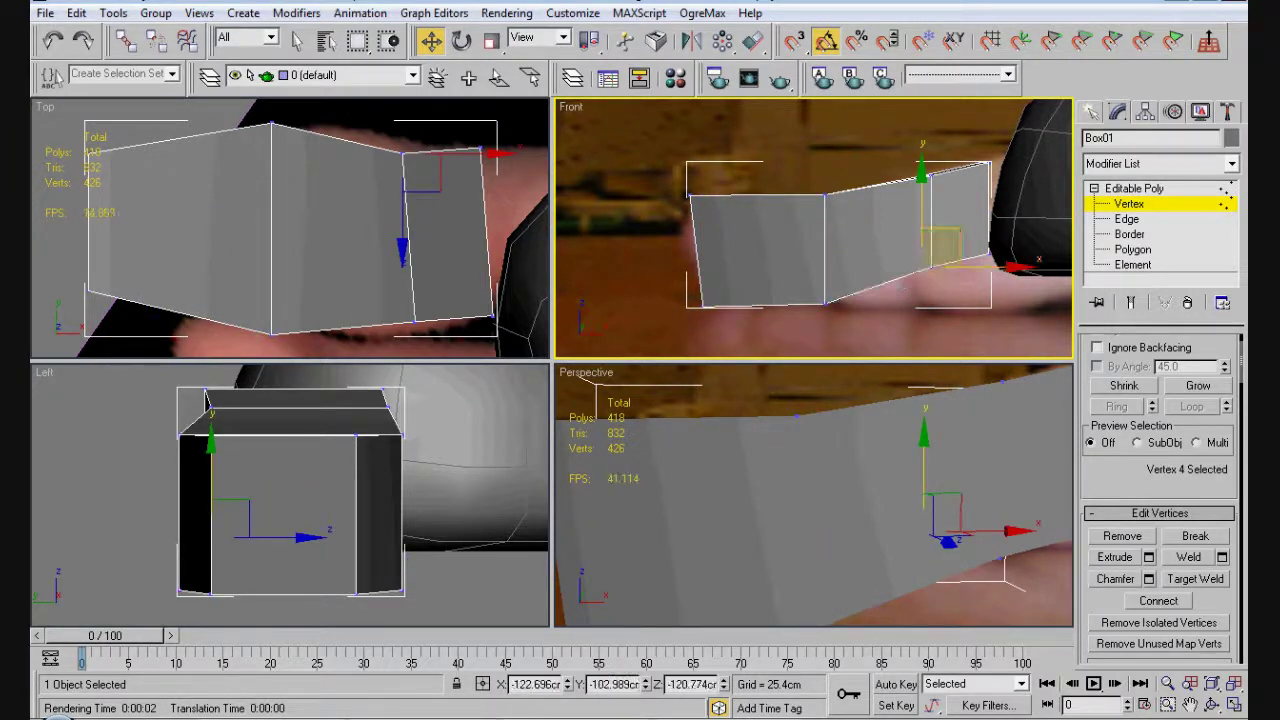
- Select the smoothed Foot mesh and lower it slightly on Z to meet the toe
middle_click_drag(960, 245, 910, 245)
scroll(604, 244, "down", 5)
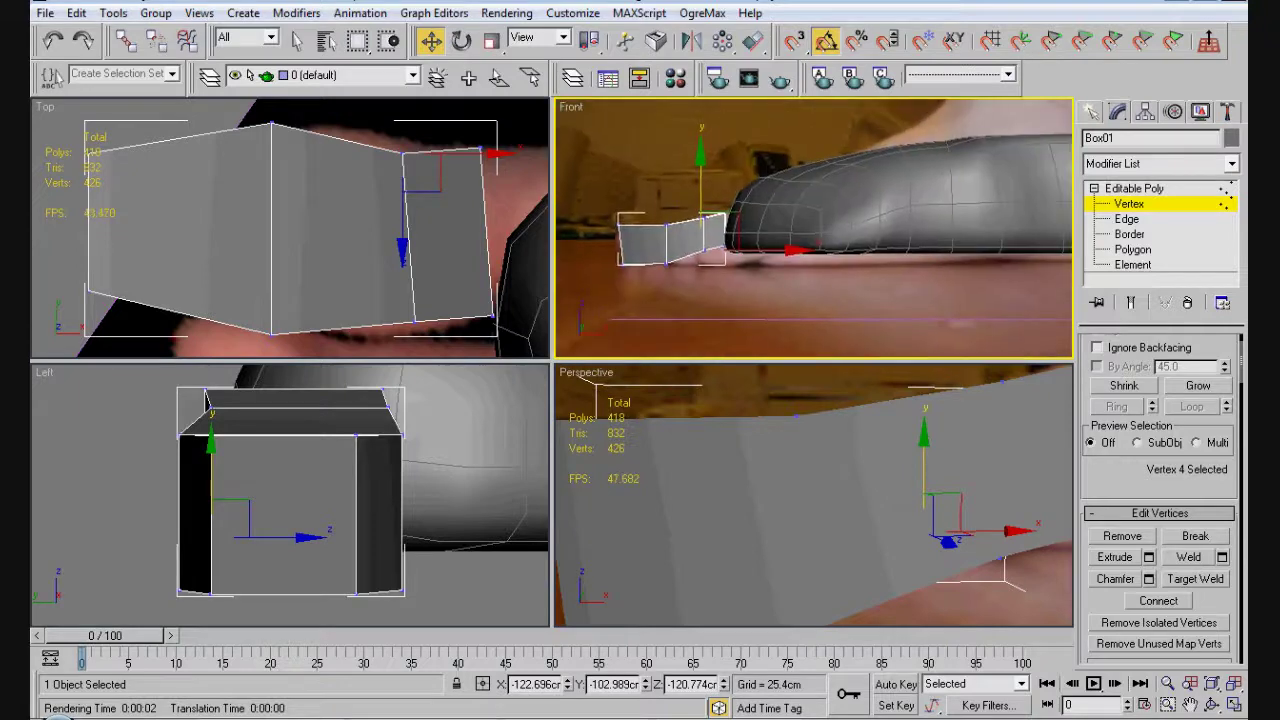
left_click(900, 190)
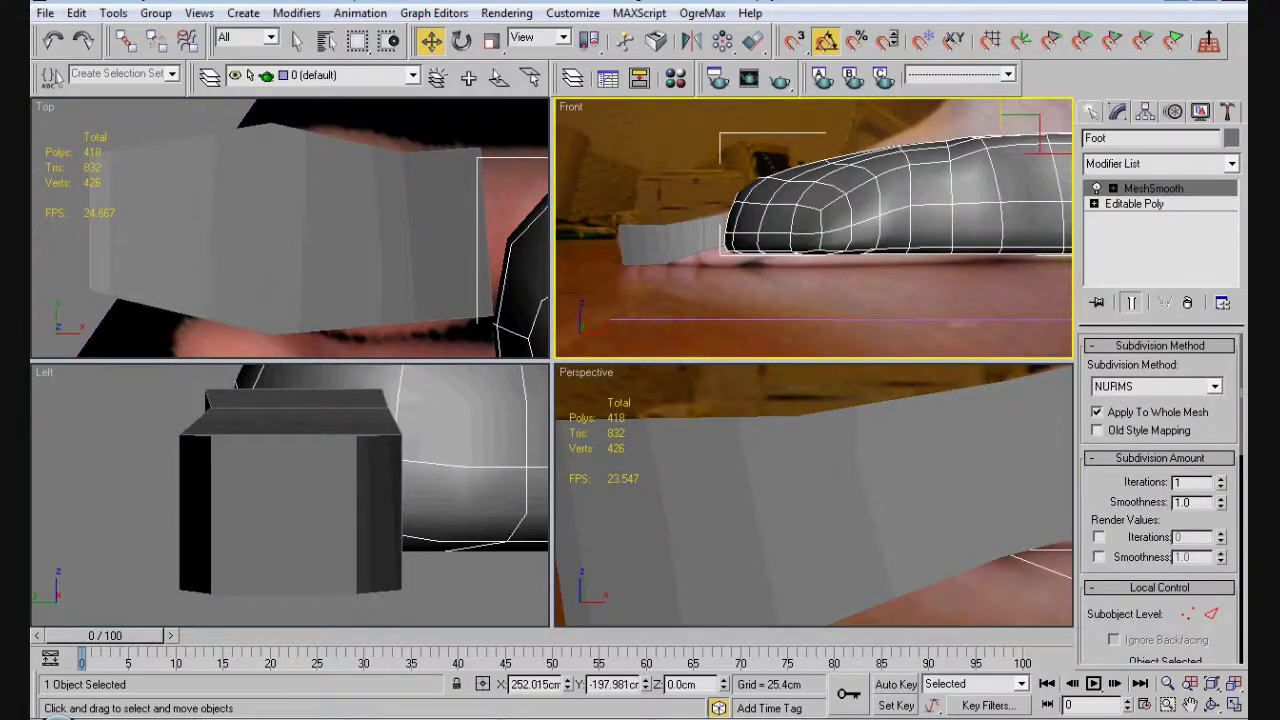
middle_click_drag(813, 228, 779, 260)
left_click_drag(967, 140, 967, 156)
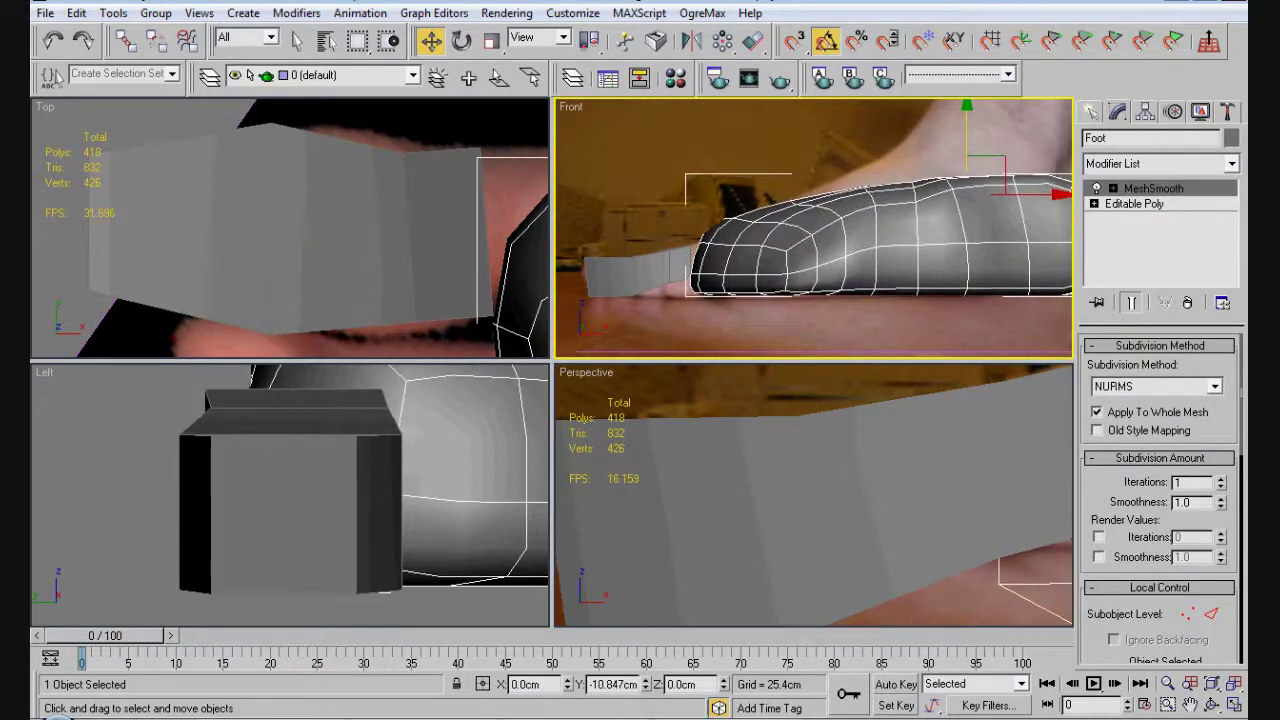
scroll(567, 280, "up", 3)
scroll(813, 228, "down", 3)
- Reselect the toe box and nudge its right-end vertices slightly left against the foot
left_click(690, 280)
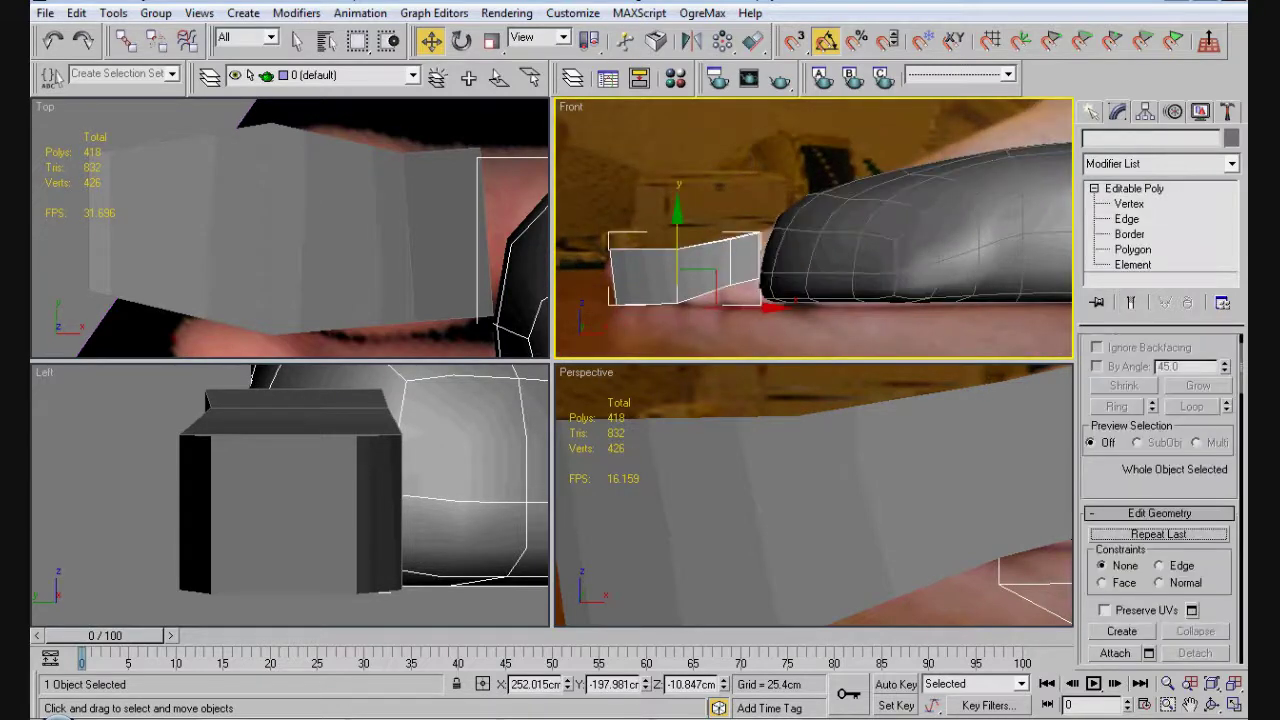
middle_click_drag(790, 250, 802, 250)
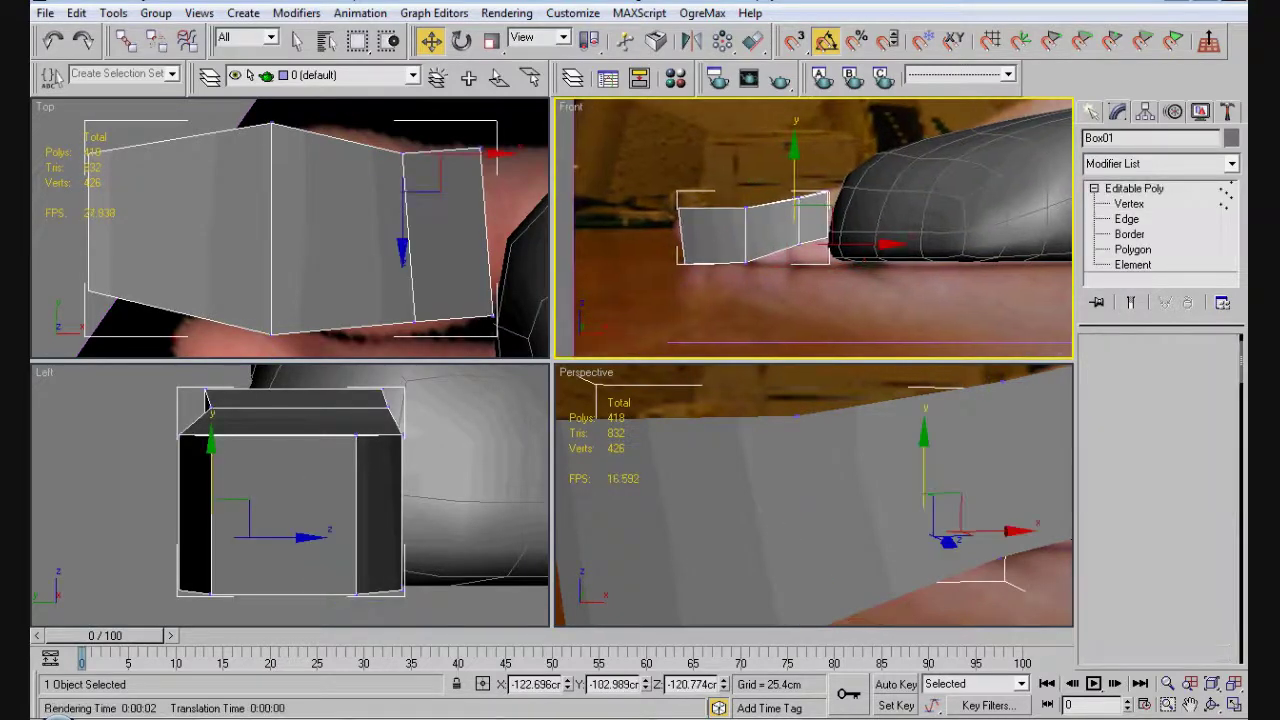
key("1")
left_click_drag(785, 185, 840, 220)
left_click_drag(812, 178, 846, 276)
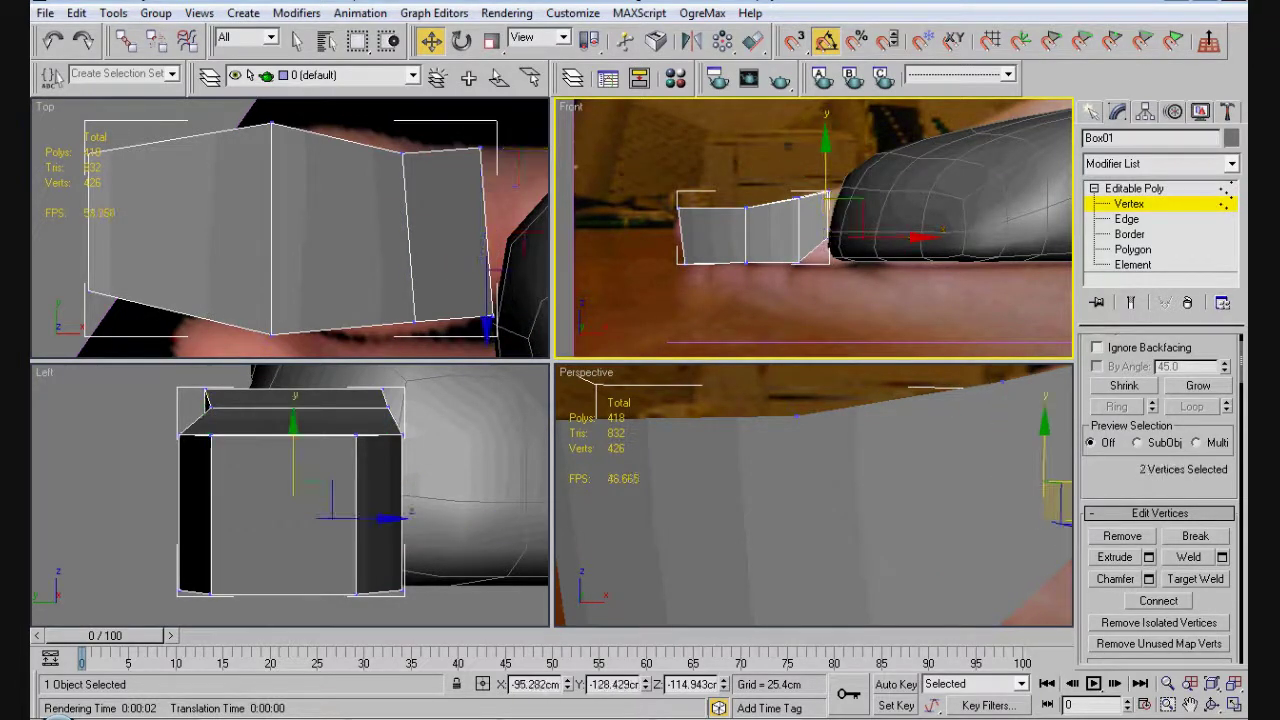
left_click_drag(836, 215, 829, 215)
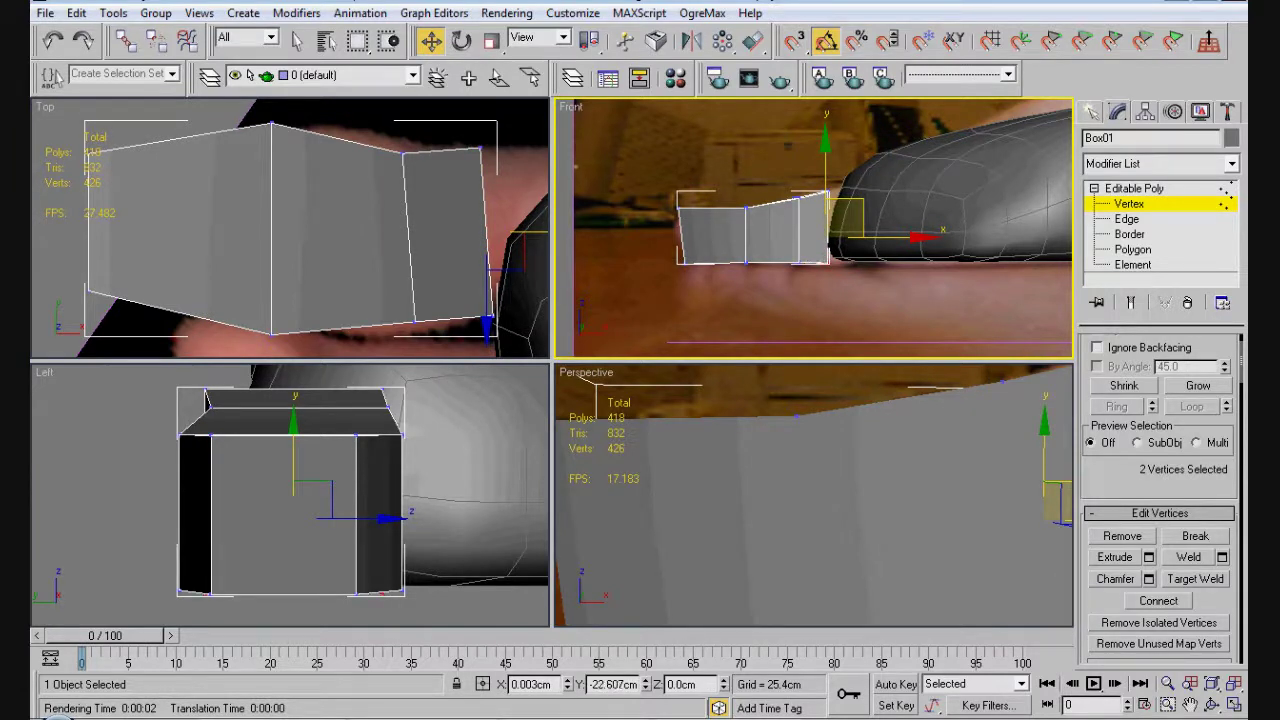
key("2")
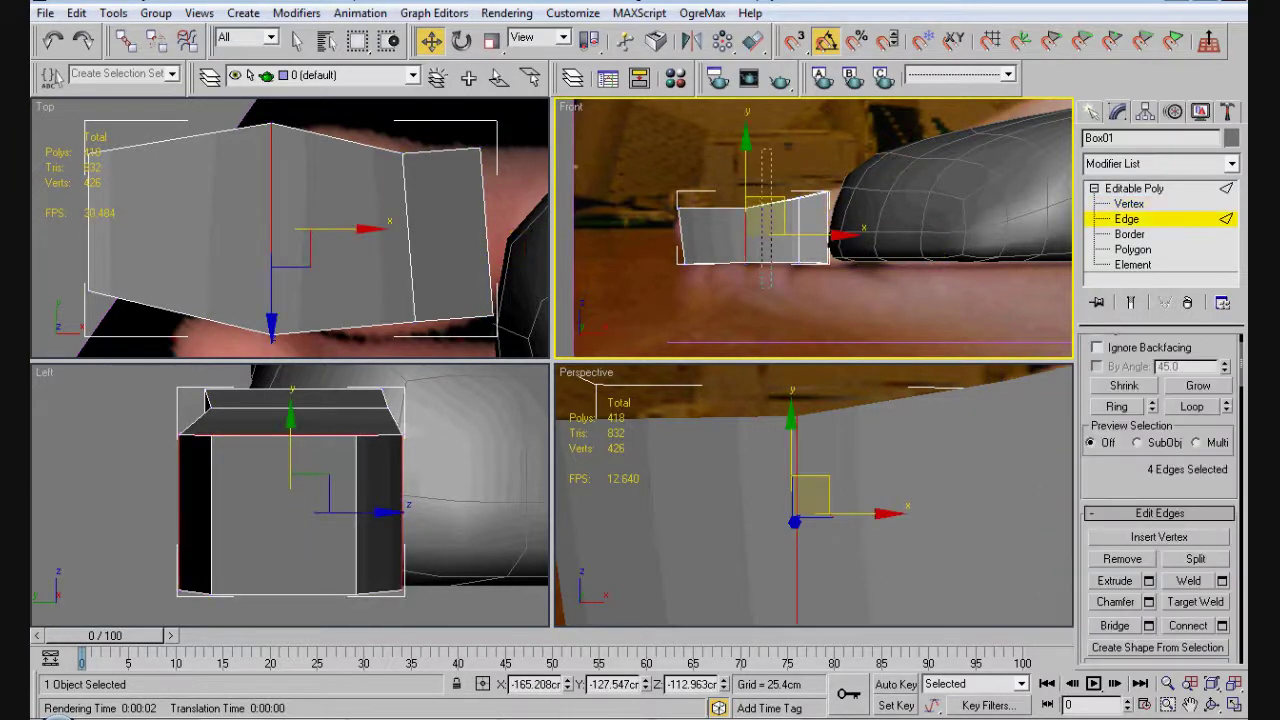
- Connect a first edge loop across the toe box and check its bottom vertices
scroll(1160, 500, "down", 1)
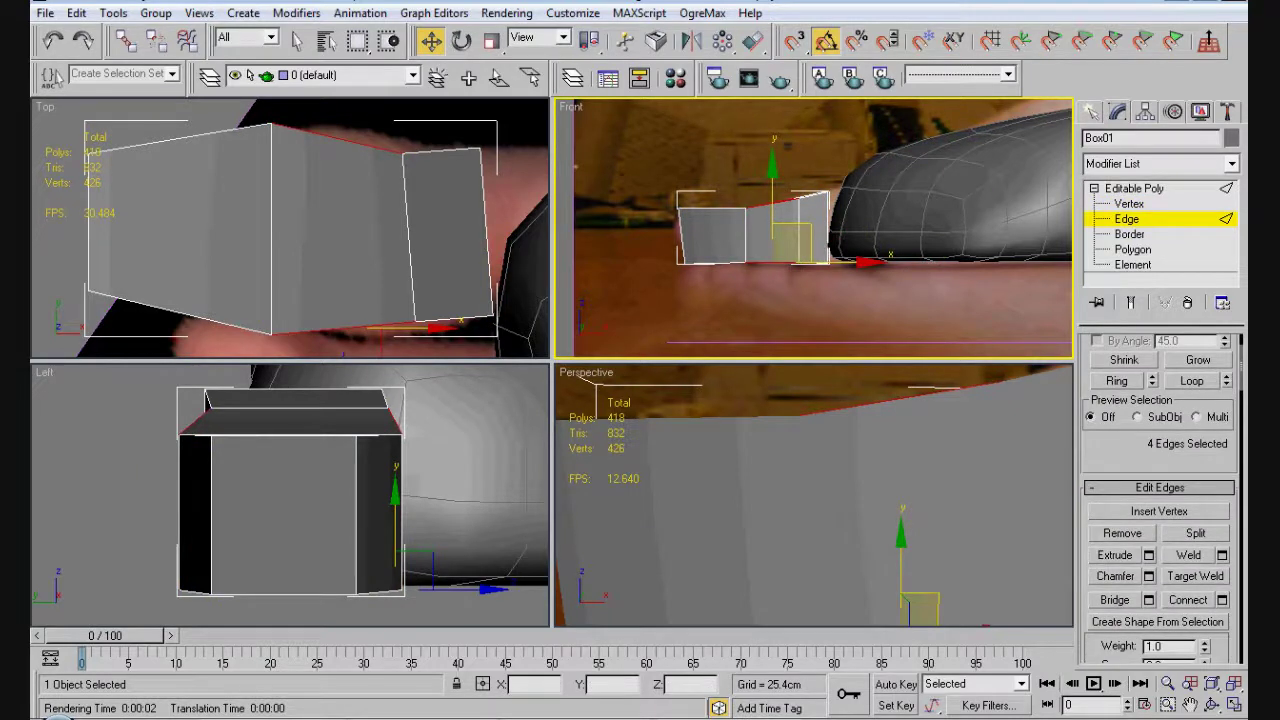
left_click(1188, 599)
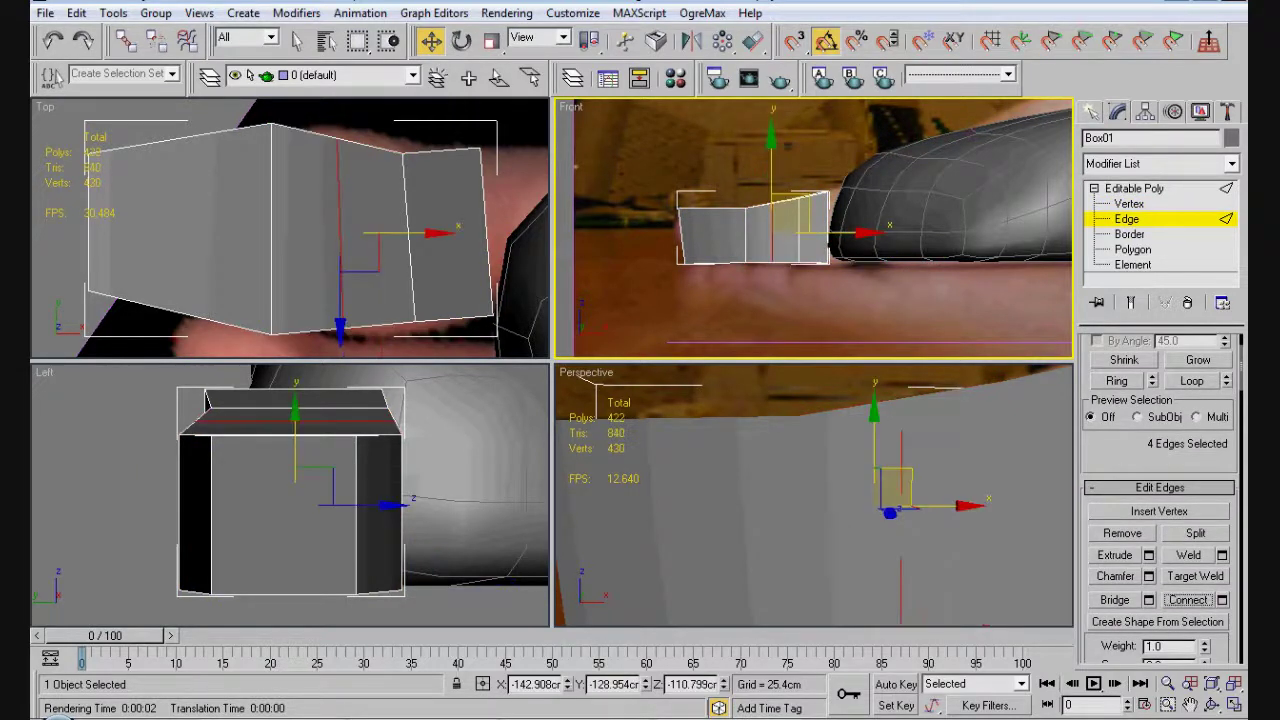
key("1")
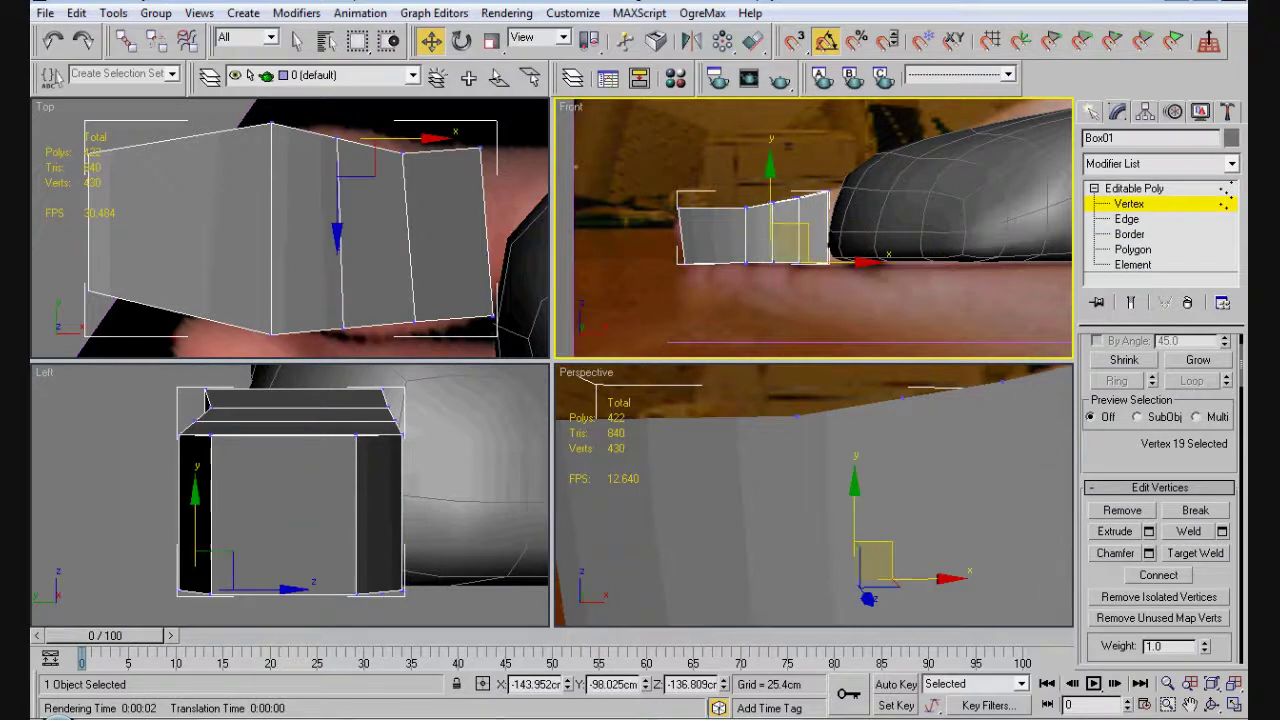
left_click(772, 257)
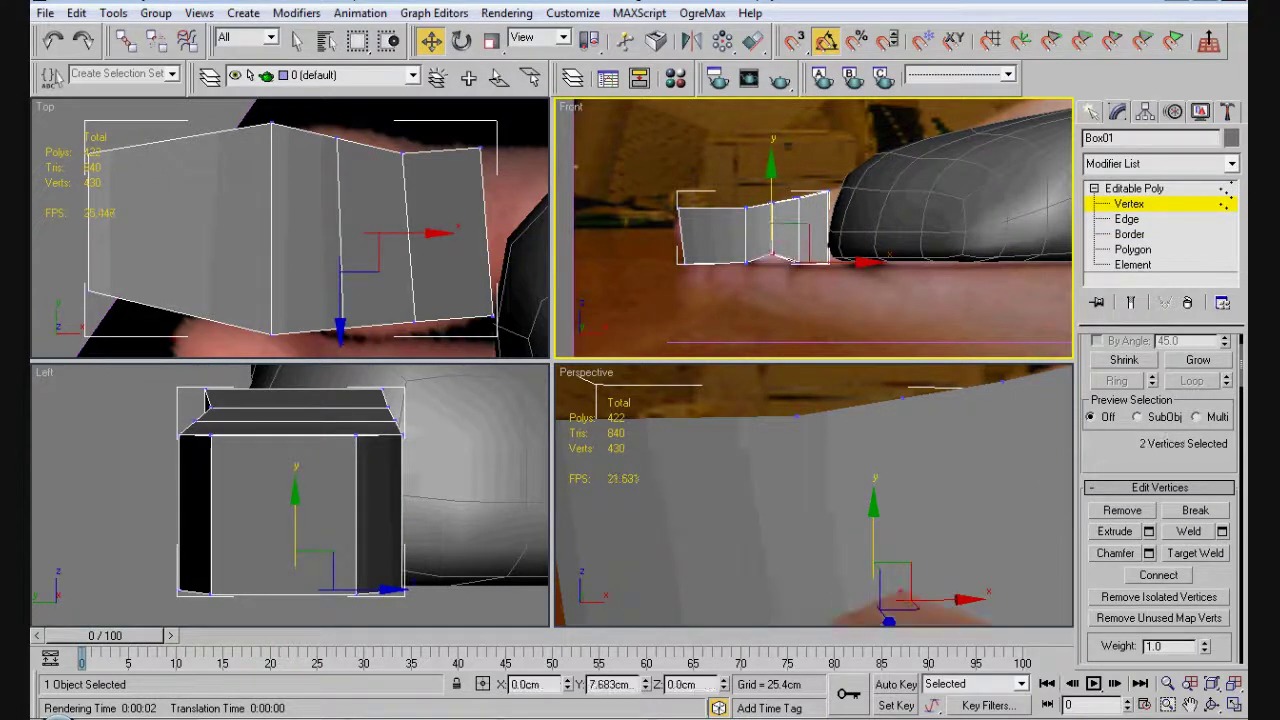
left_click(795, 262)
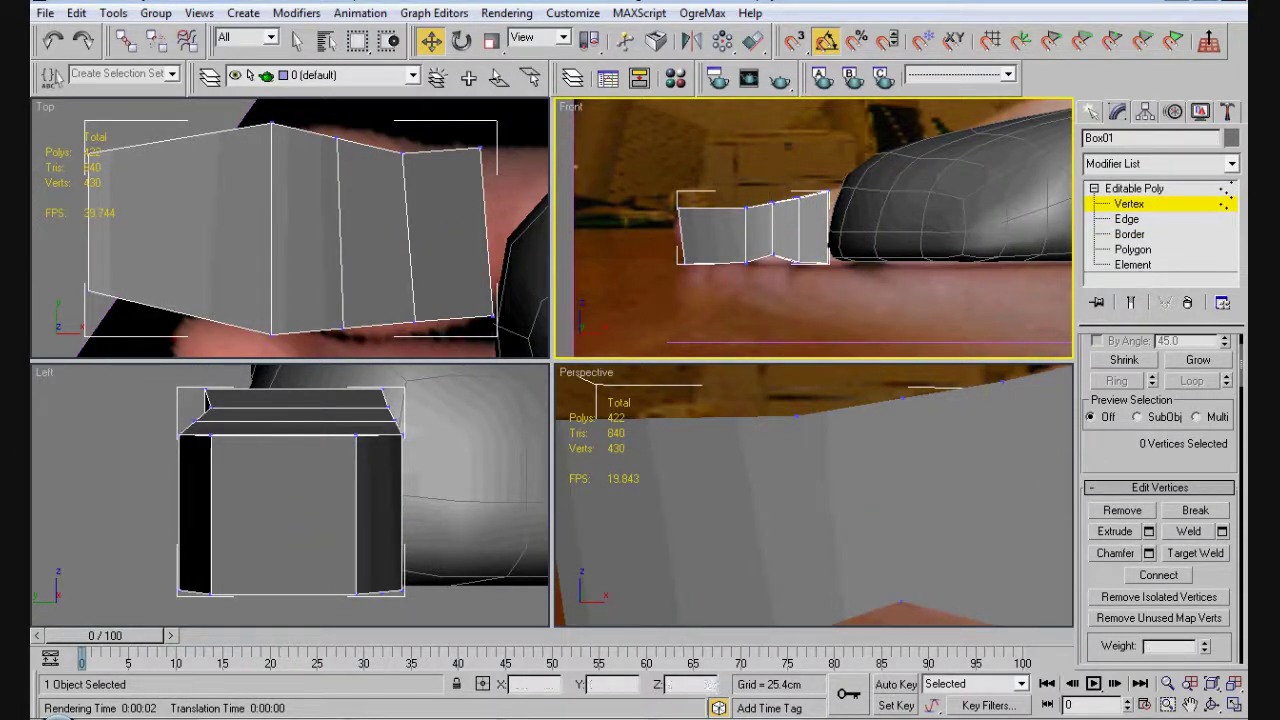
middle_click_drag(795, 262, 843, 248)
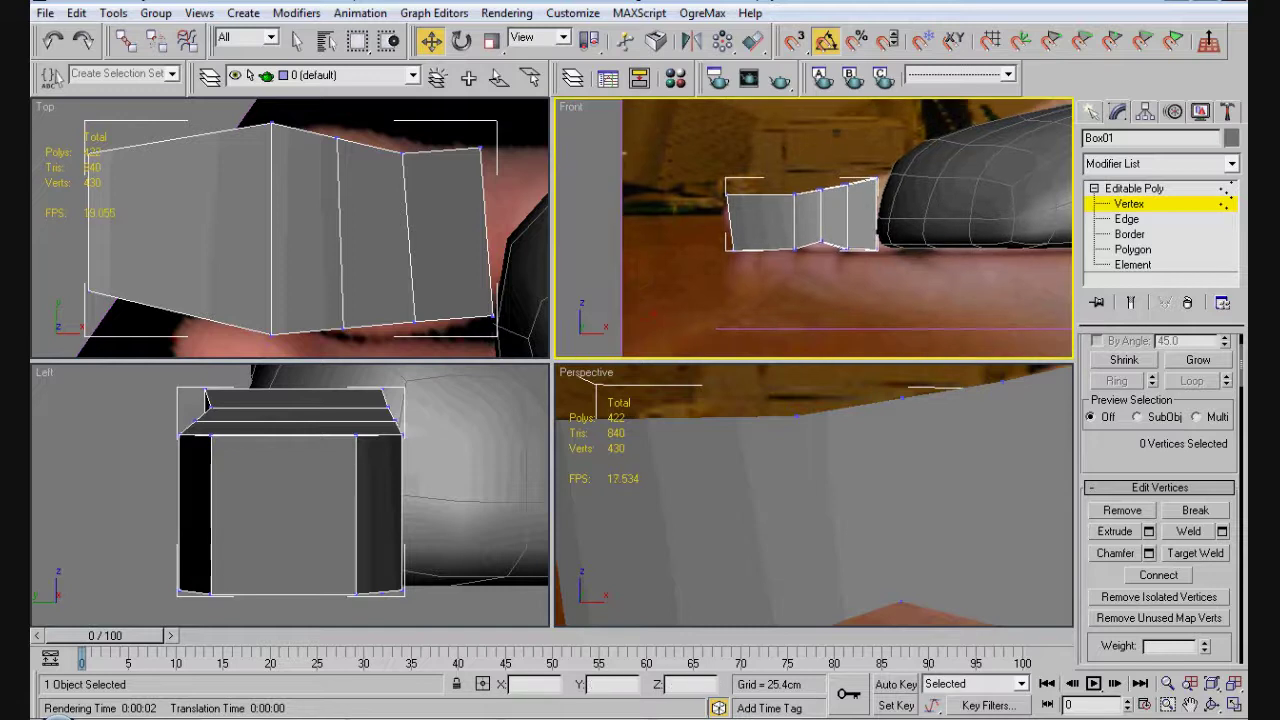
- Ring-select a toe box edge and Connect it into a horizontal edge loop
key("2")
left_click(357, 510)
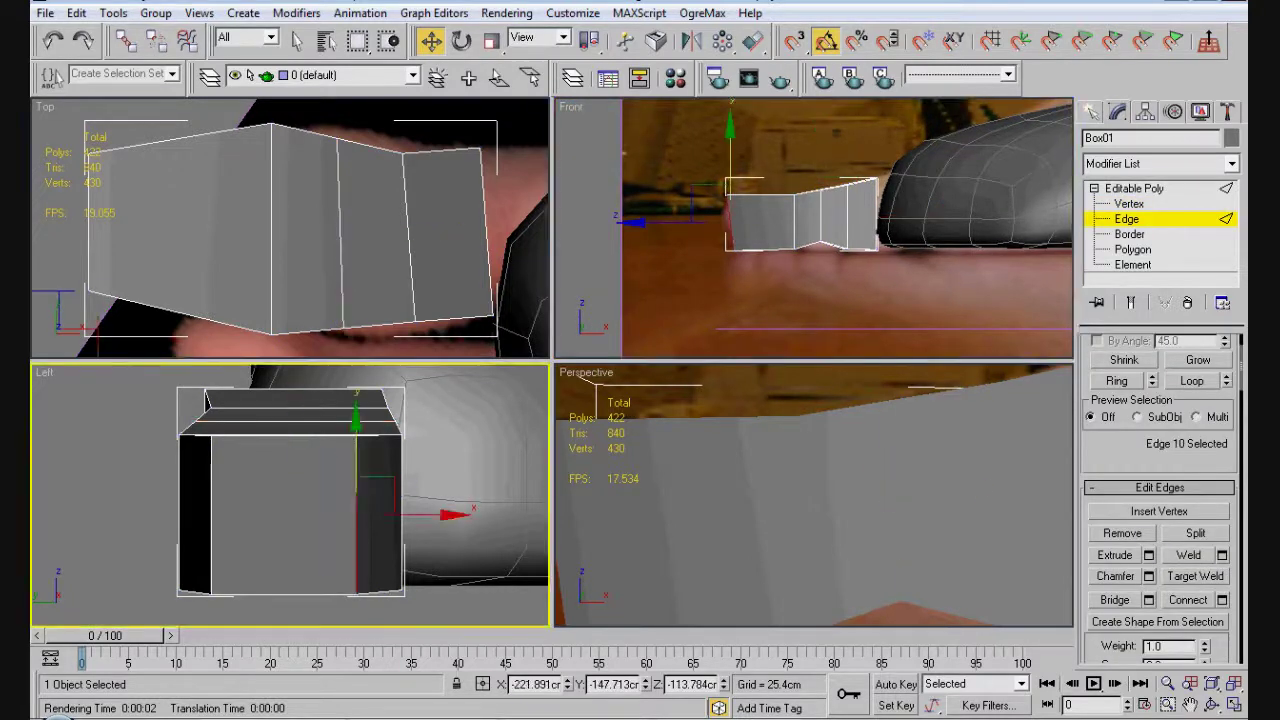
left_click(1116, 381)
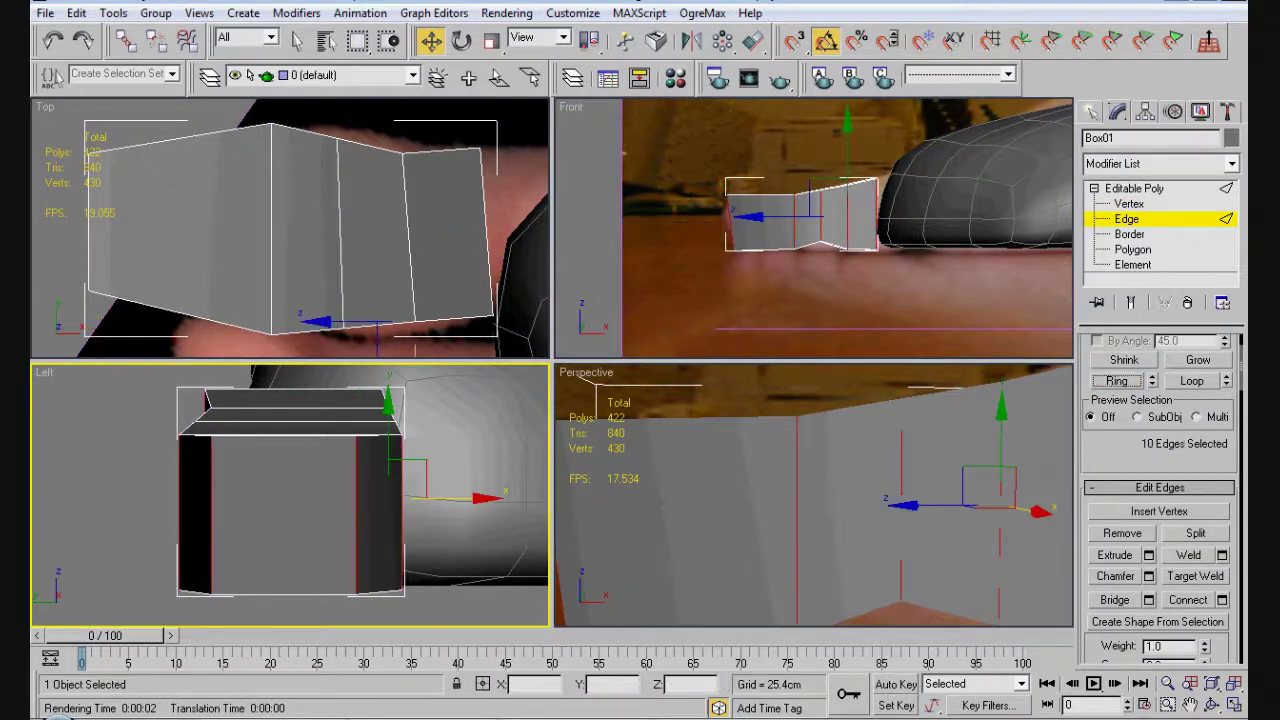
left_click(1188, 600)
scroll(247, 479, "down", 3)
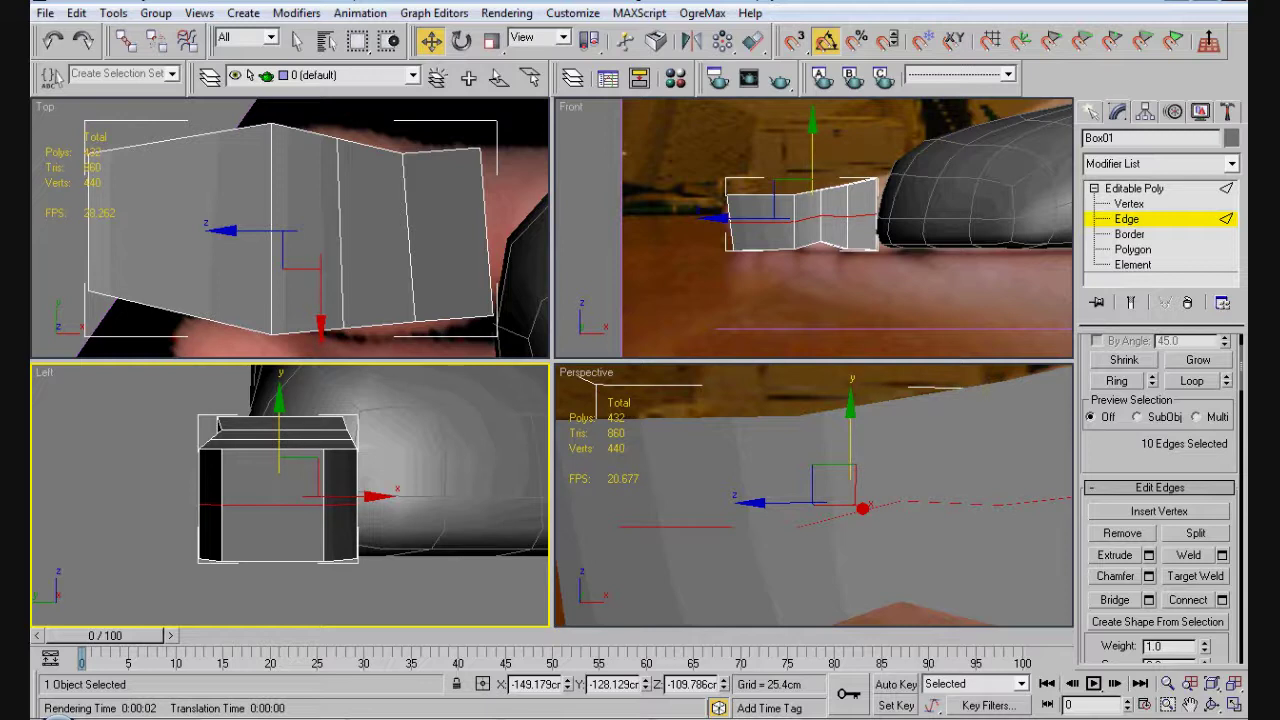
key("1")
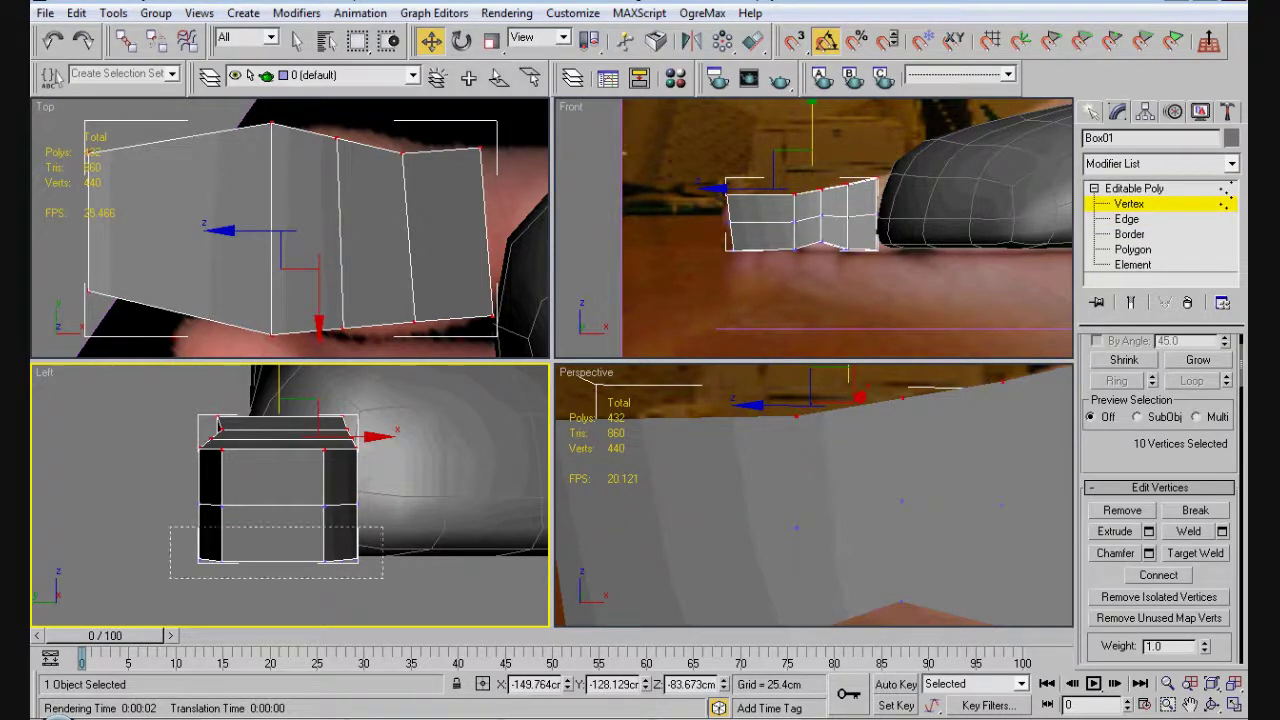
- Scale the selected top and bottom vertices to 73% along X
left_click_drag(382, 578, 382, 578, "ctrl")
key("r")
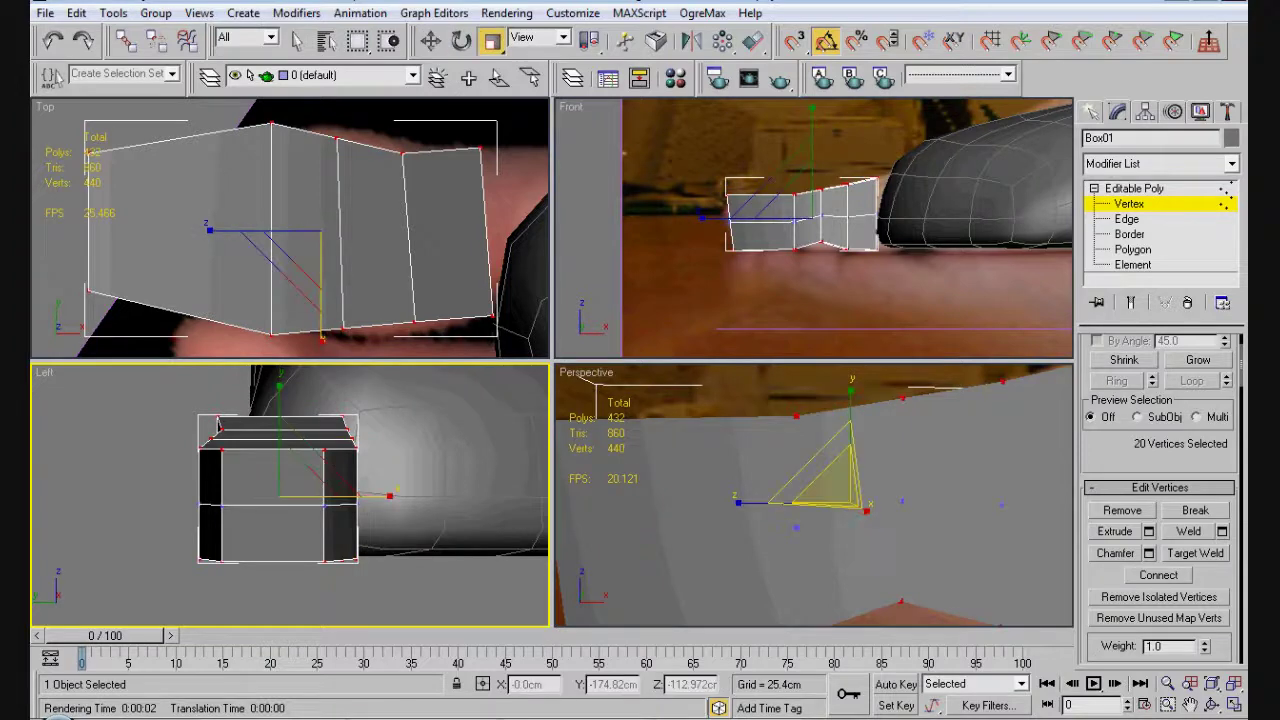
left_click_drag(218, 425, 218, 452)
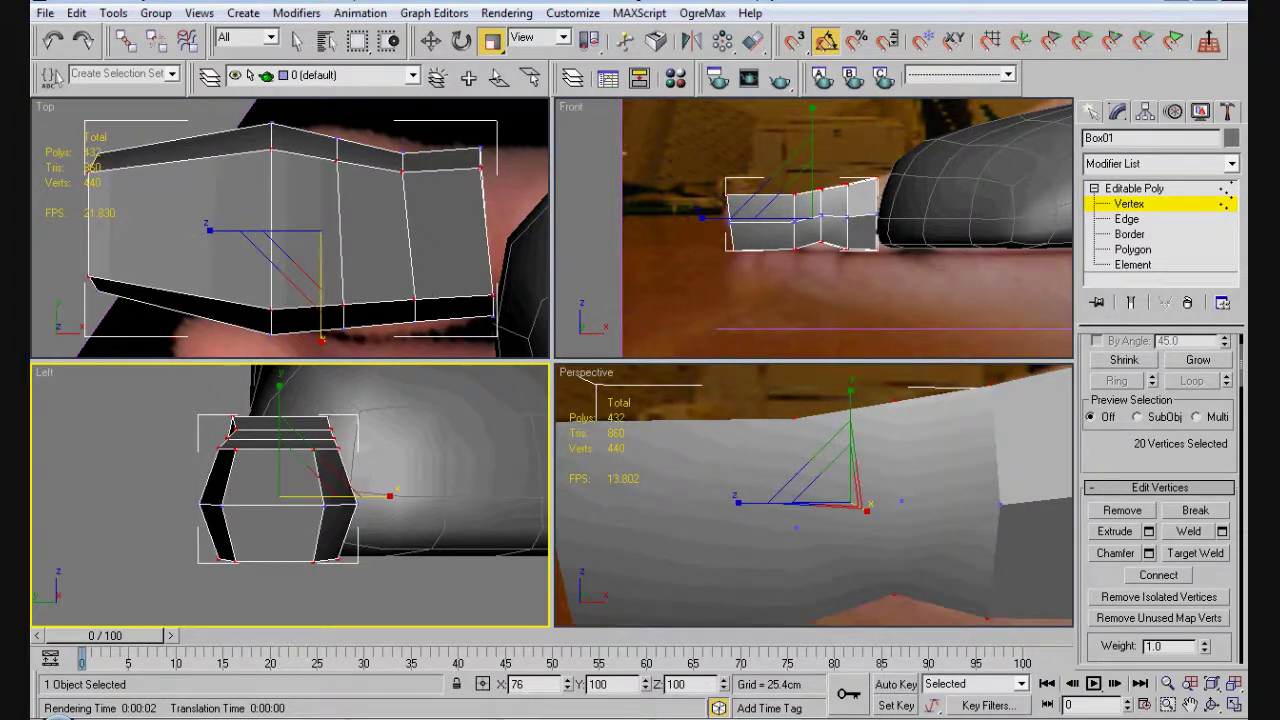
right_click(850, 495)
scroll(850, 495, "down", 3)
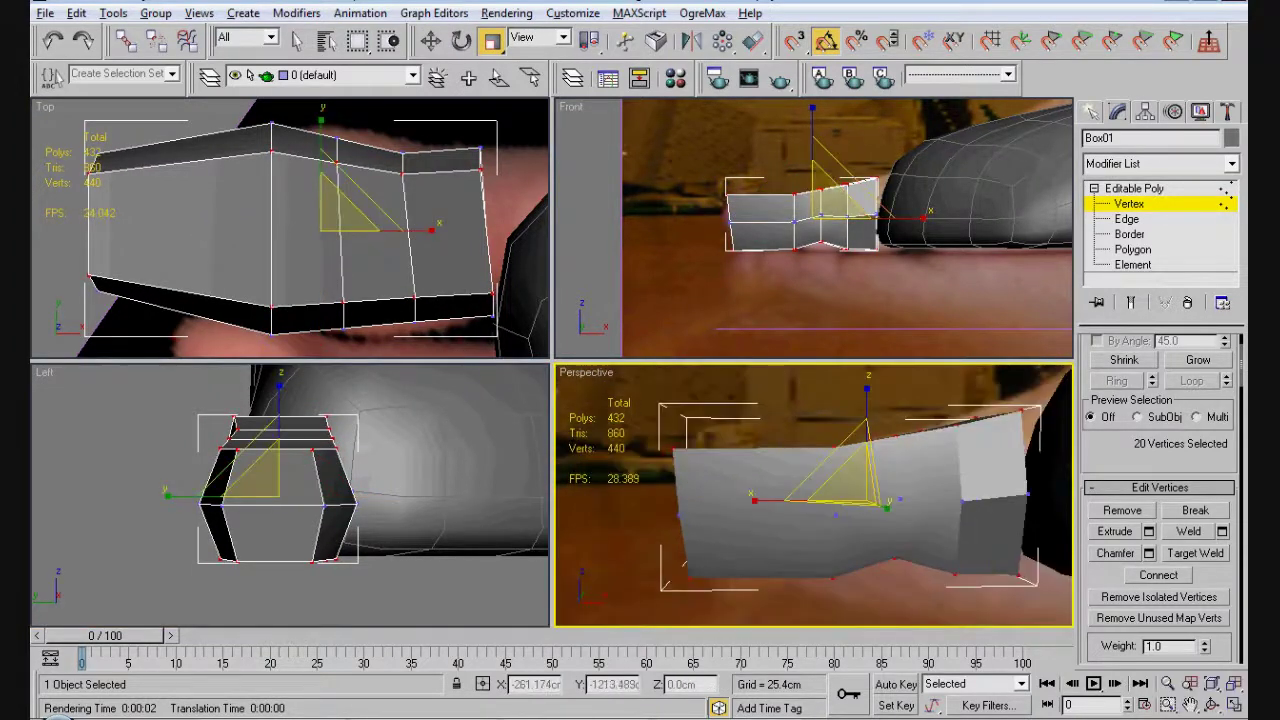
middle_click_drag(814, 495, 870, 480, "alt")
- Select the four toe-tip vertices and pull them inward along X, then leave vertex editing
left_click(835, 470)
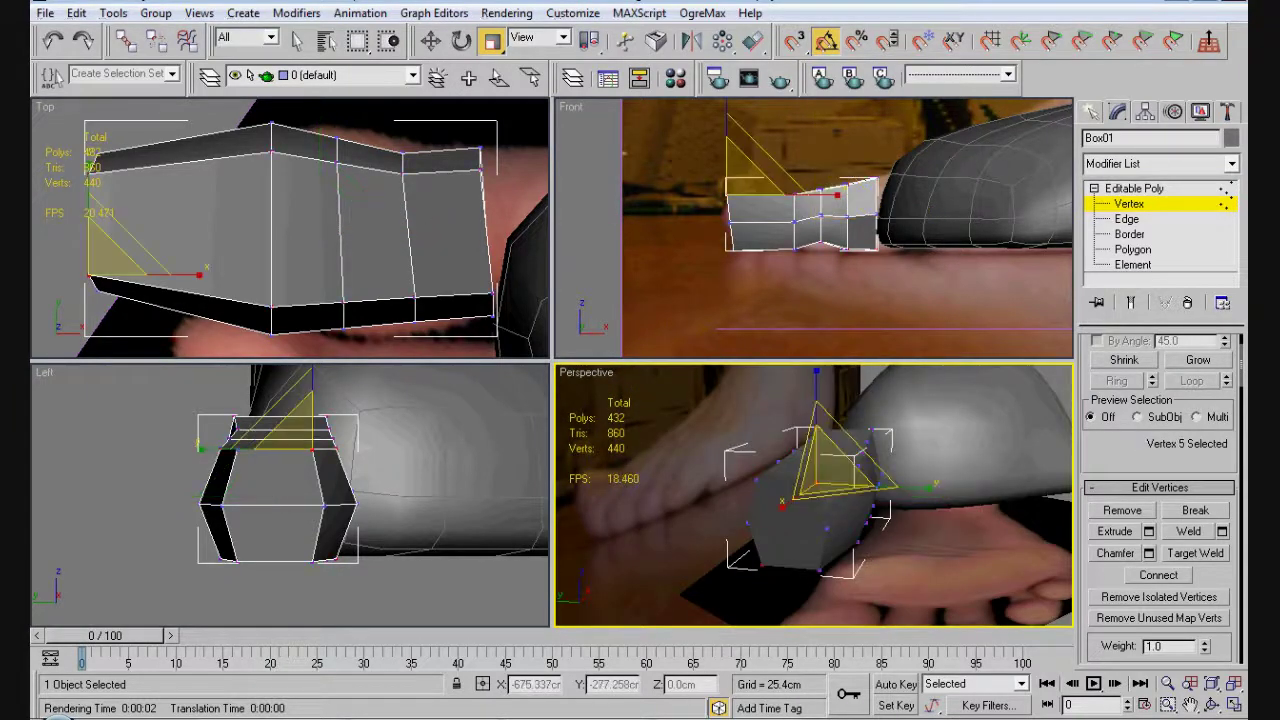
left_click(805, 520, "ctrl")
left_click(760, 520, "ctrl")
left_click(825, 555, "ctrl")
middle_click_drag(850, 495, 900, 495, "alt")
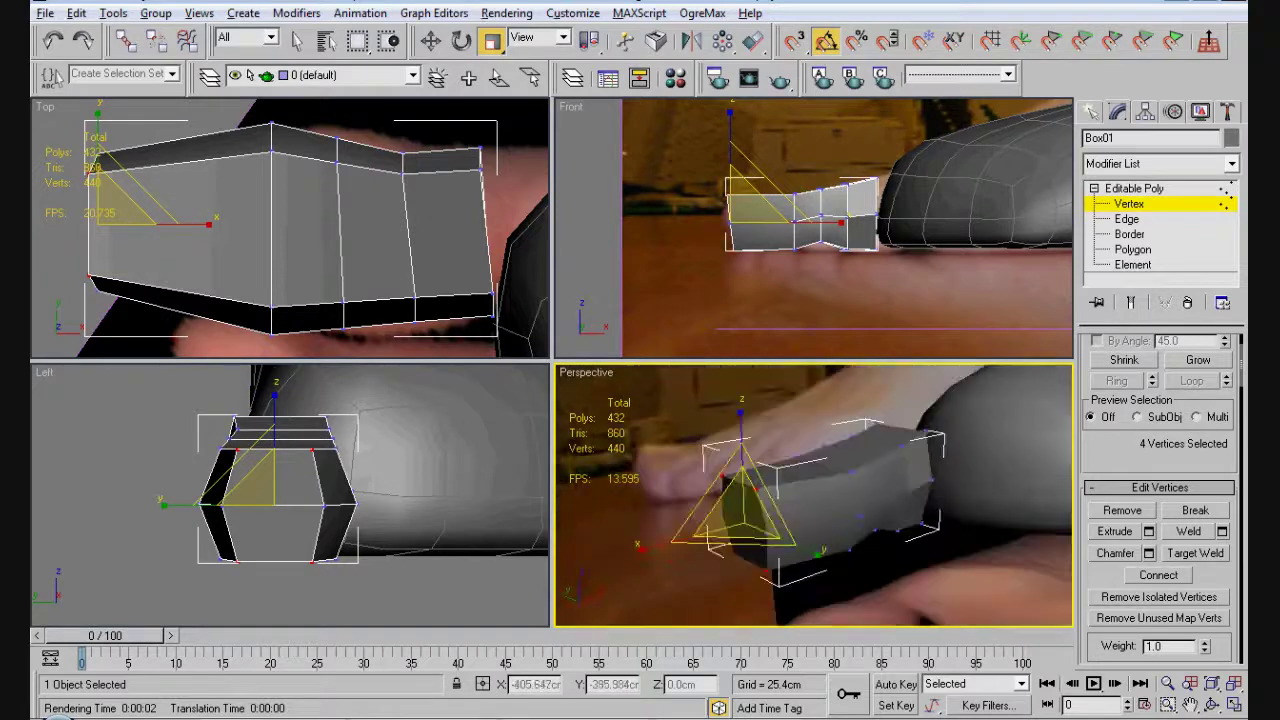
key("w")
left_click_drag(810, 505, 832, 506)
middle_click_drag(832, 506, 740, 496, "alt")
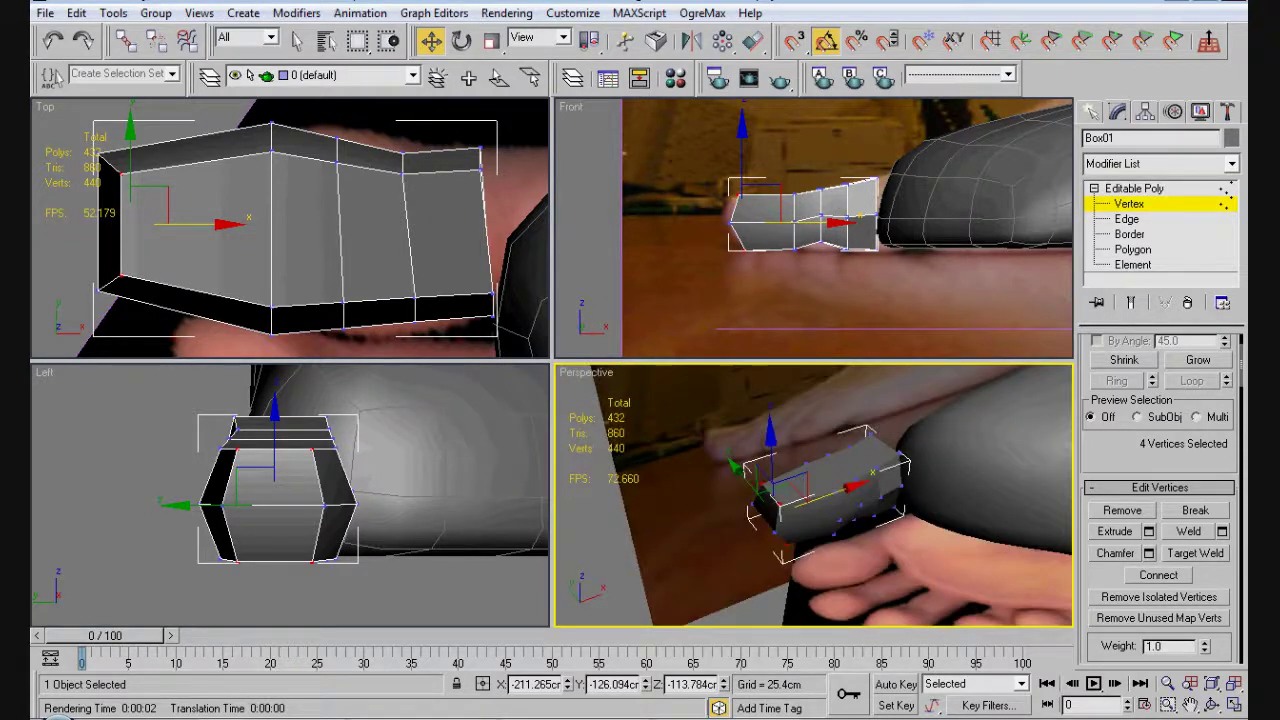
key("ctrl+b")
key("ctrl+d")
middle_click_drag(740, 496, 690, 496, "alt")
- Clone the toe box, then select the Foot's Editable Poly at Element level
key("ctrl+z")
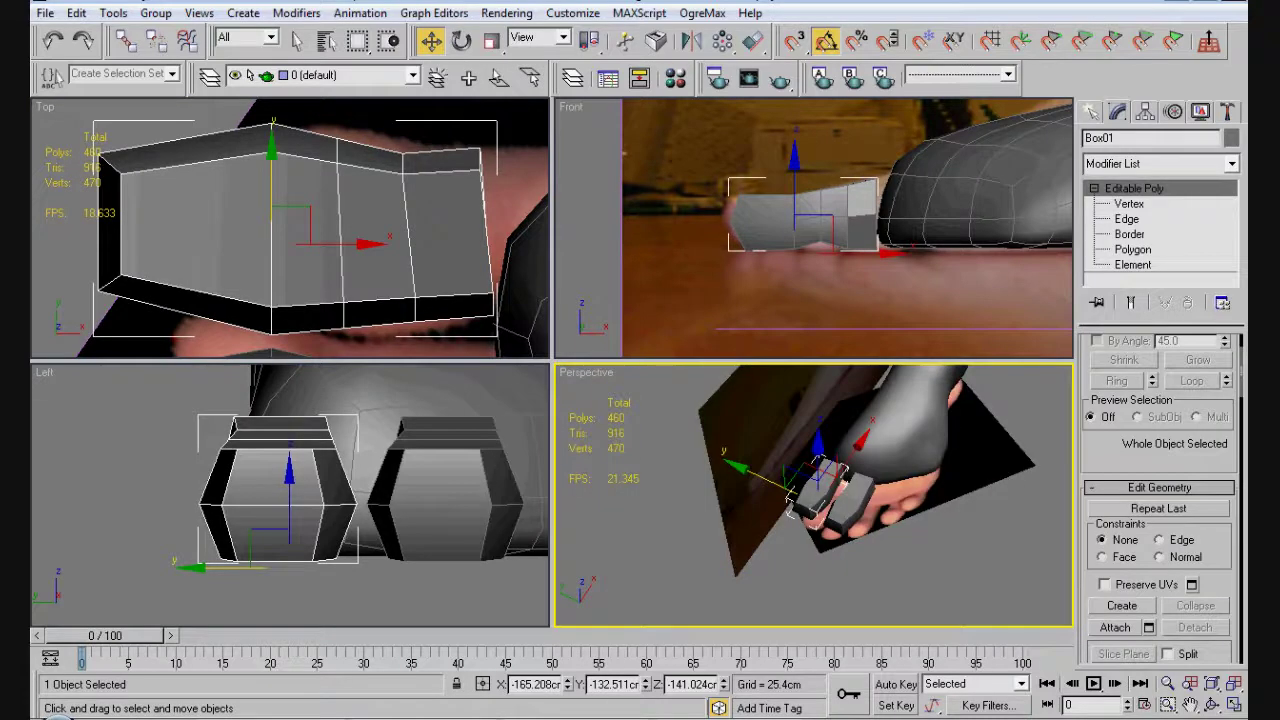
left_click(970, 185)
left_click(1134, 203)
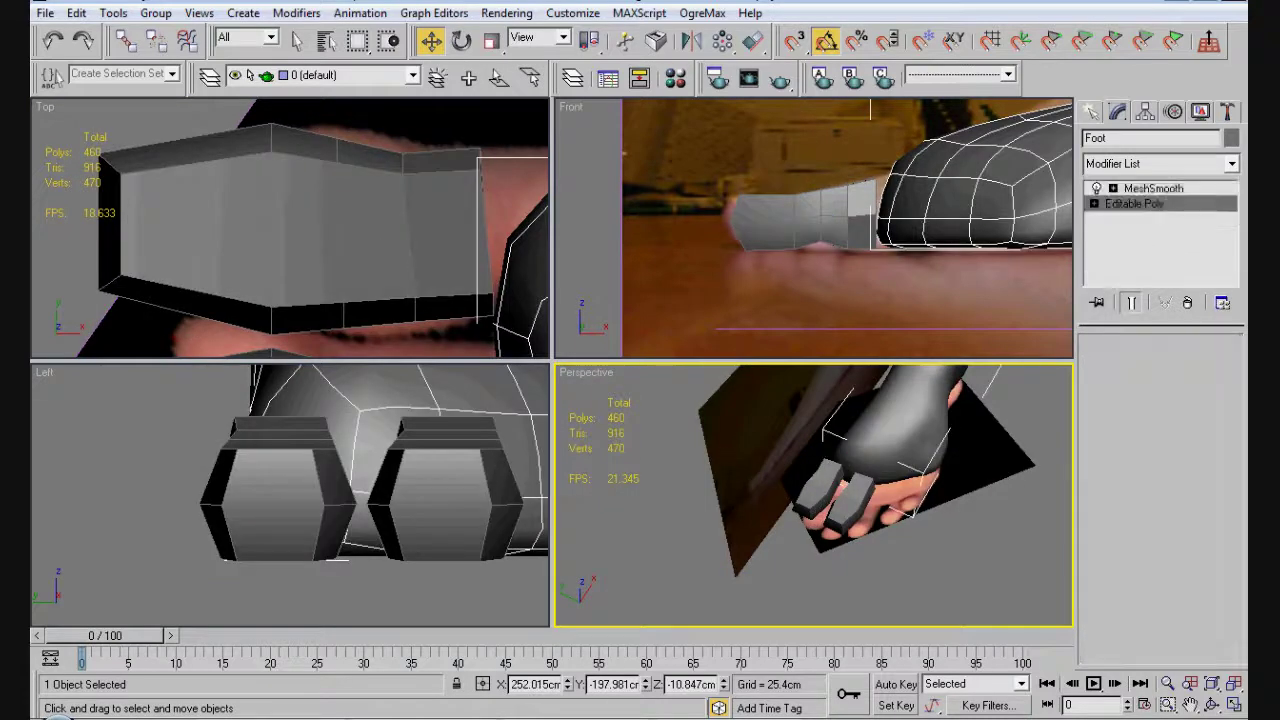
key("5")
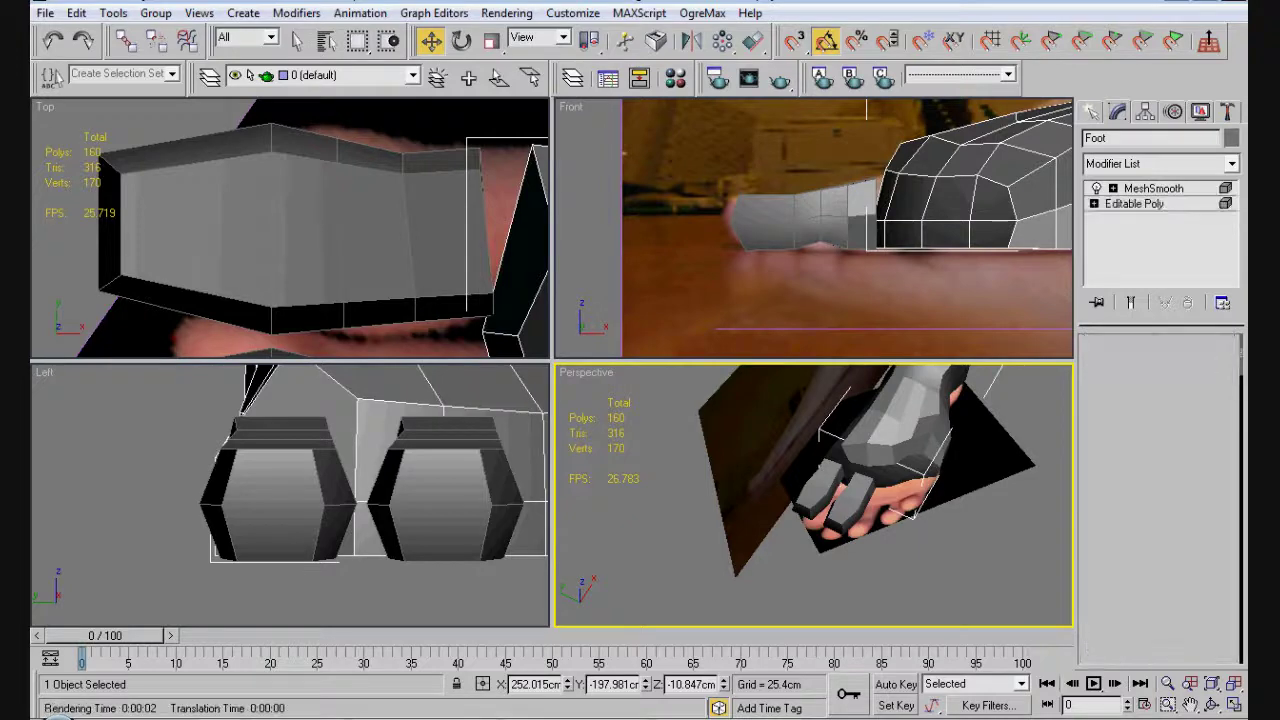
- Attach the toe box into the Foot mesh
scroll(1160, 500, "down", 10)
scroll(1160, 500, "up", 3)
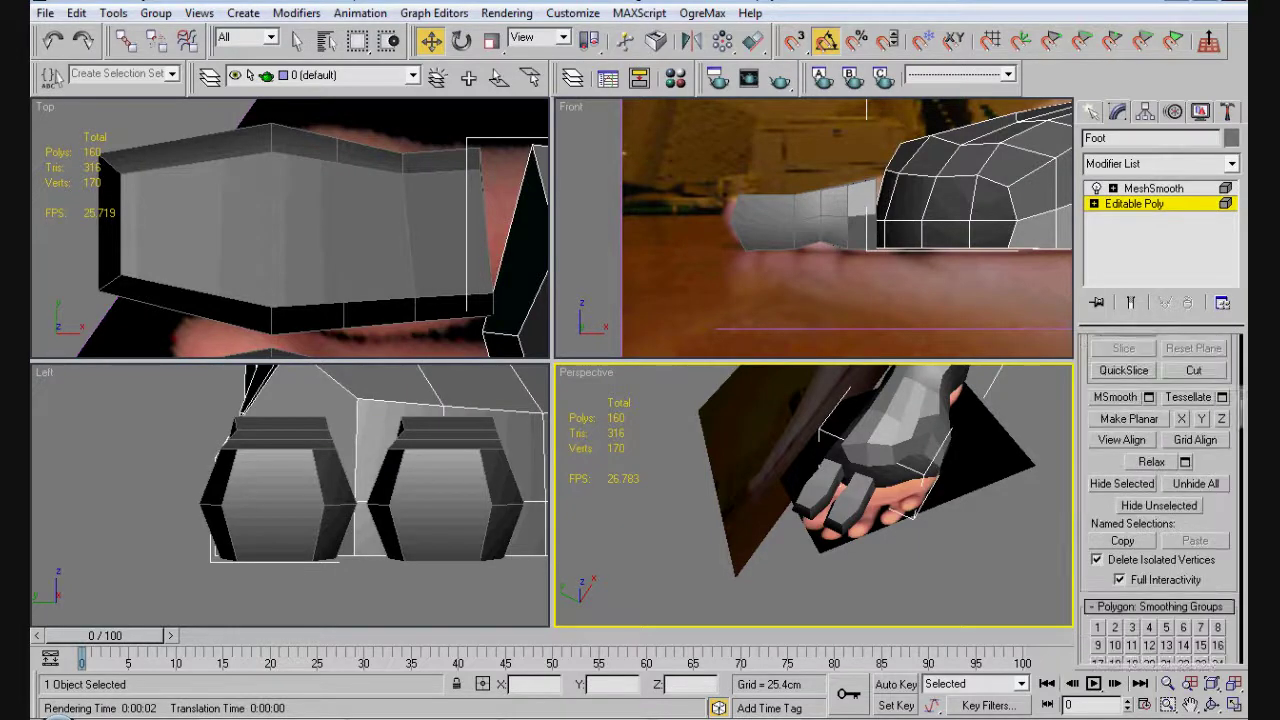
scroll(1160, 500, "up", 1)
left_click(1115, 444)
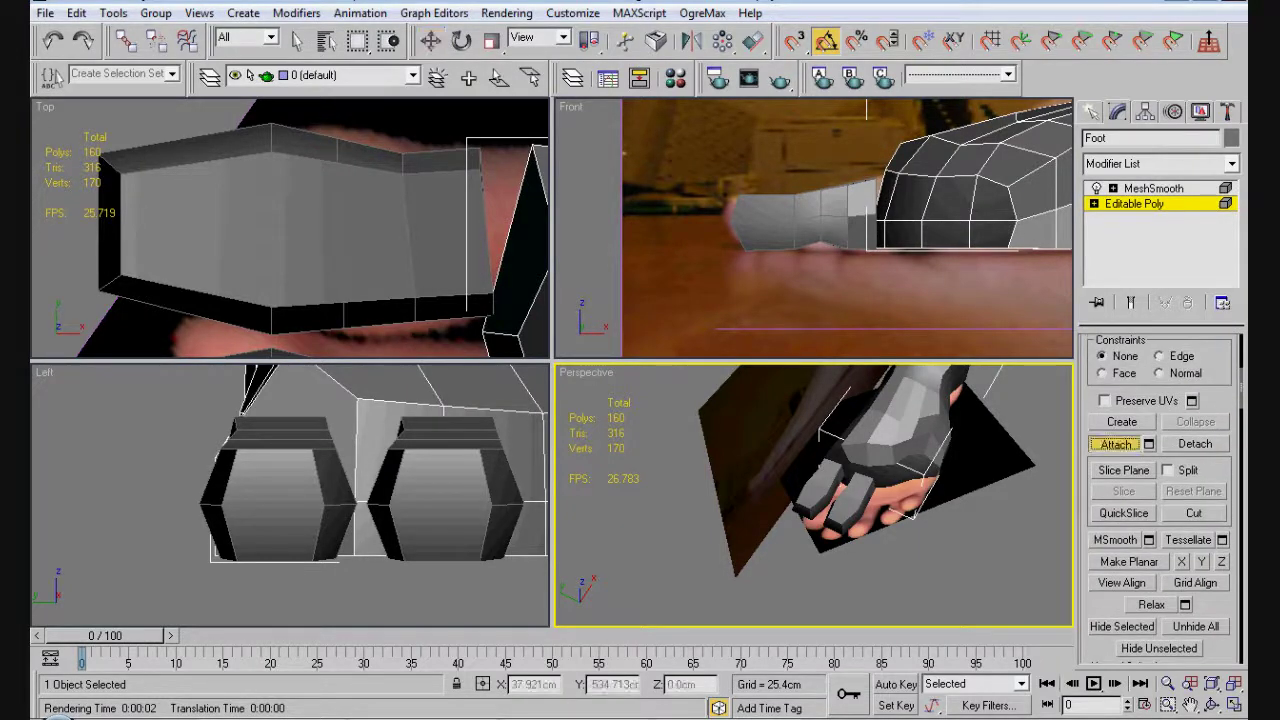
left_click(300, 220)
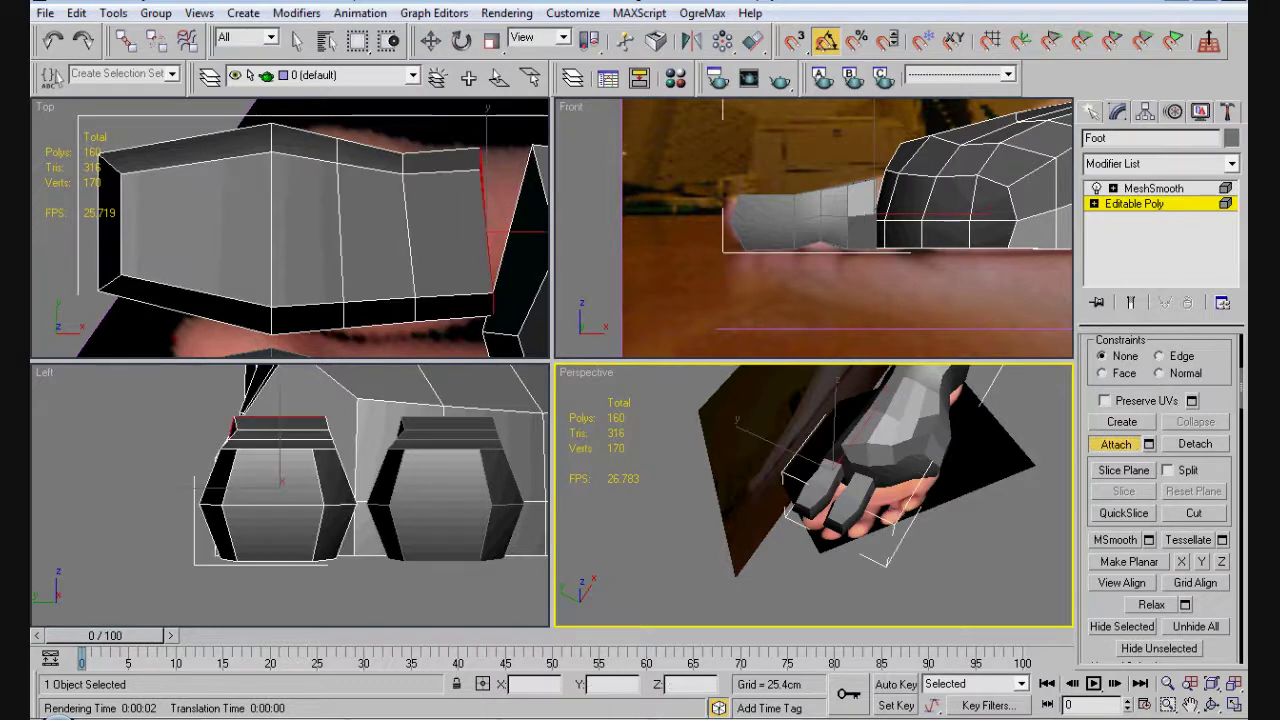
scroll(814, 495, "up", 6)
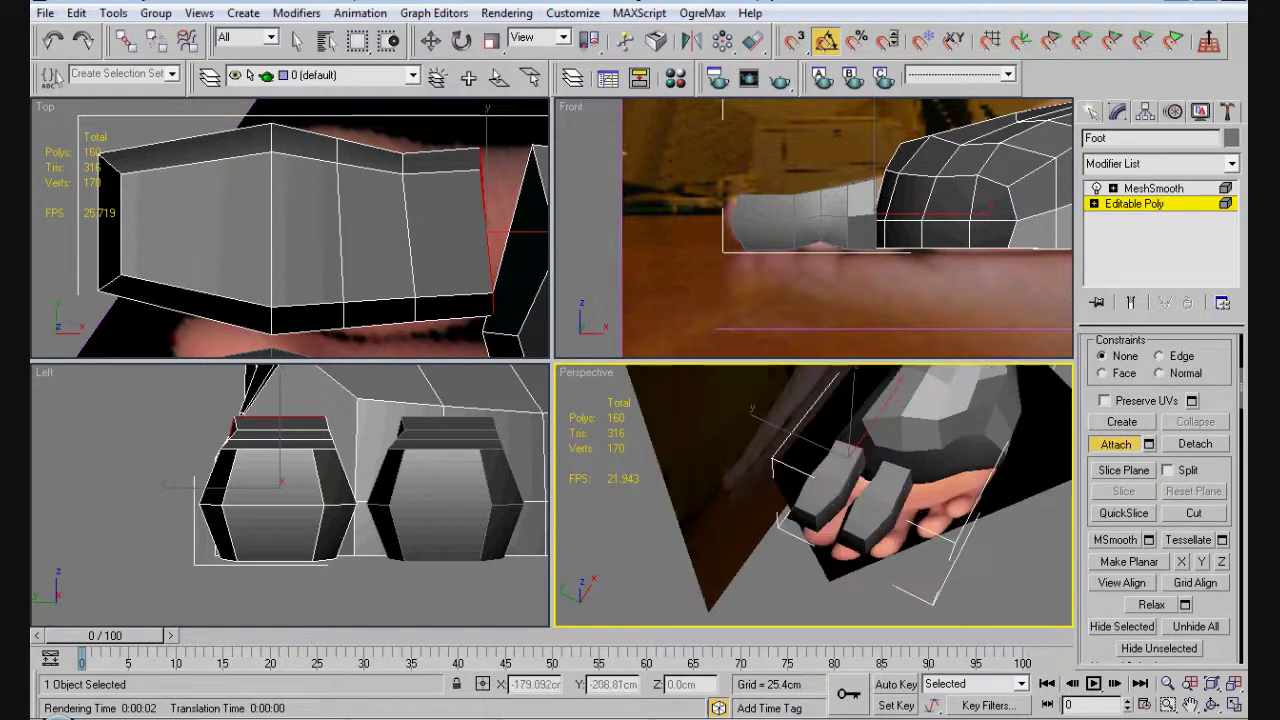
middle_click_drag(814, 495, 820, 485, "alt")
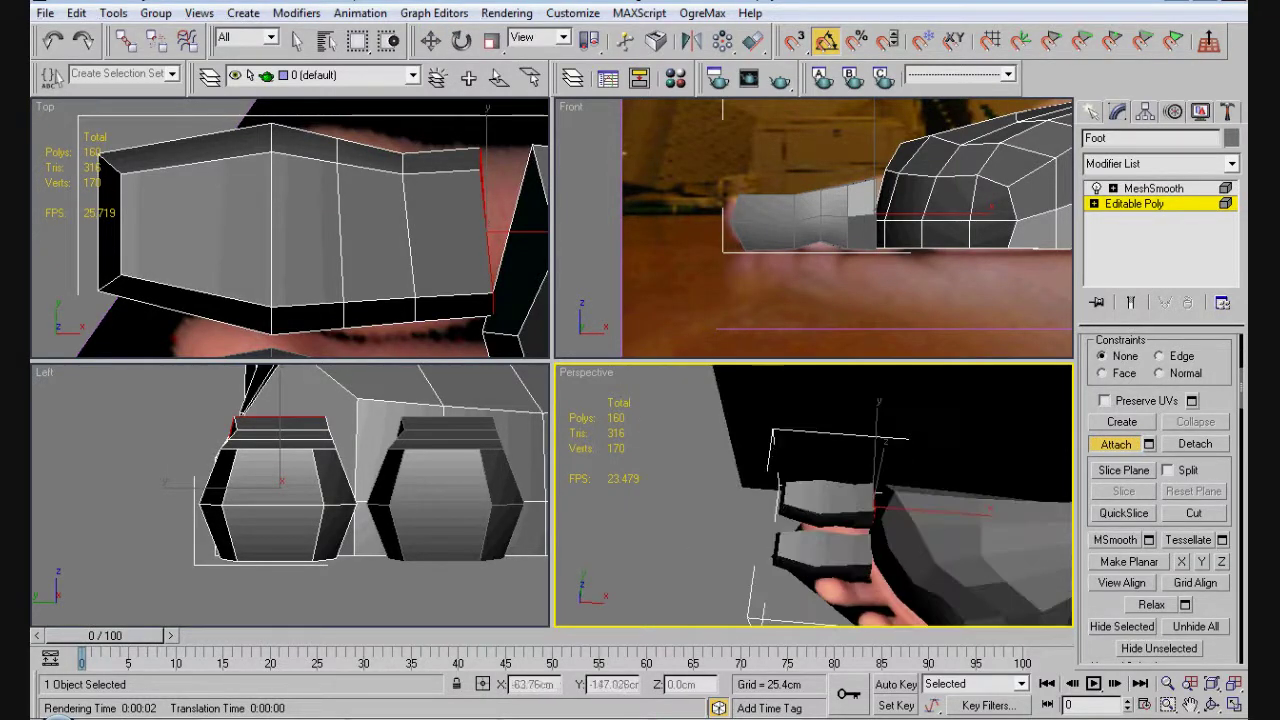
- Slide the big toe element about 4 cm along X toward the foot
key("w")
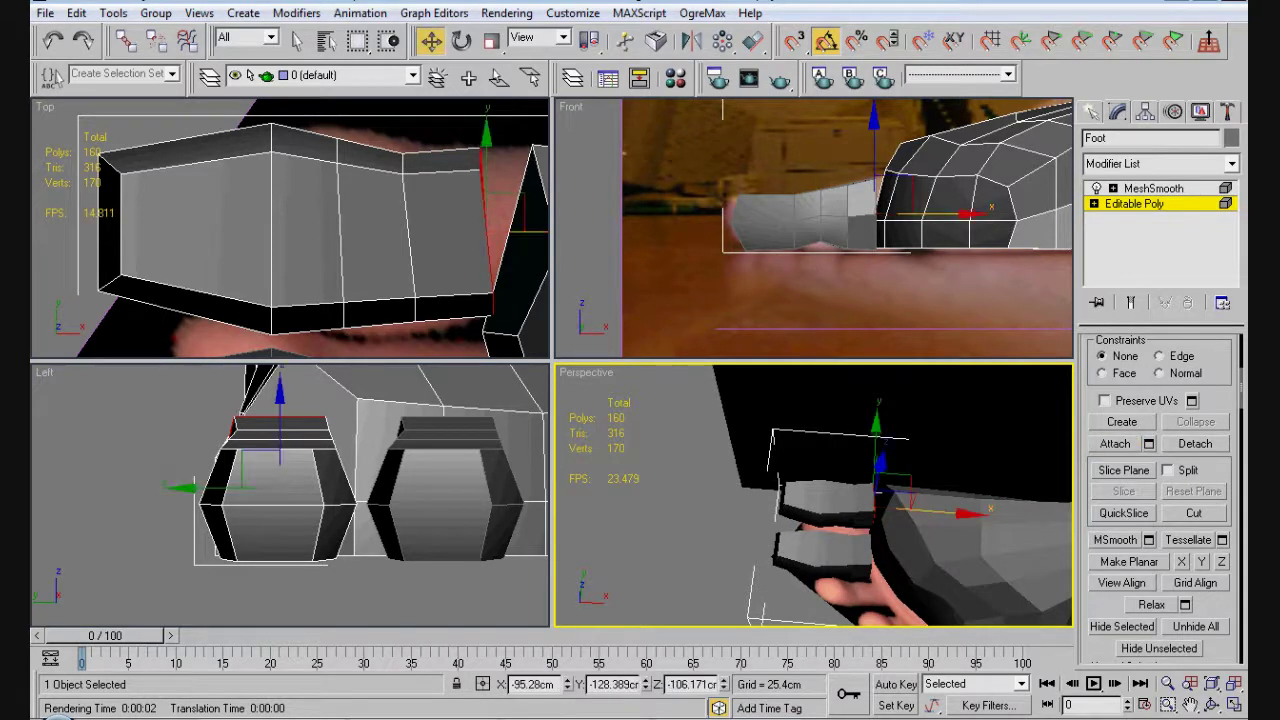
key("5")
left_click_drag(400, 230, 386, 230)
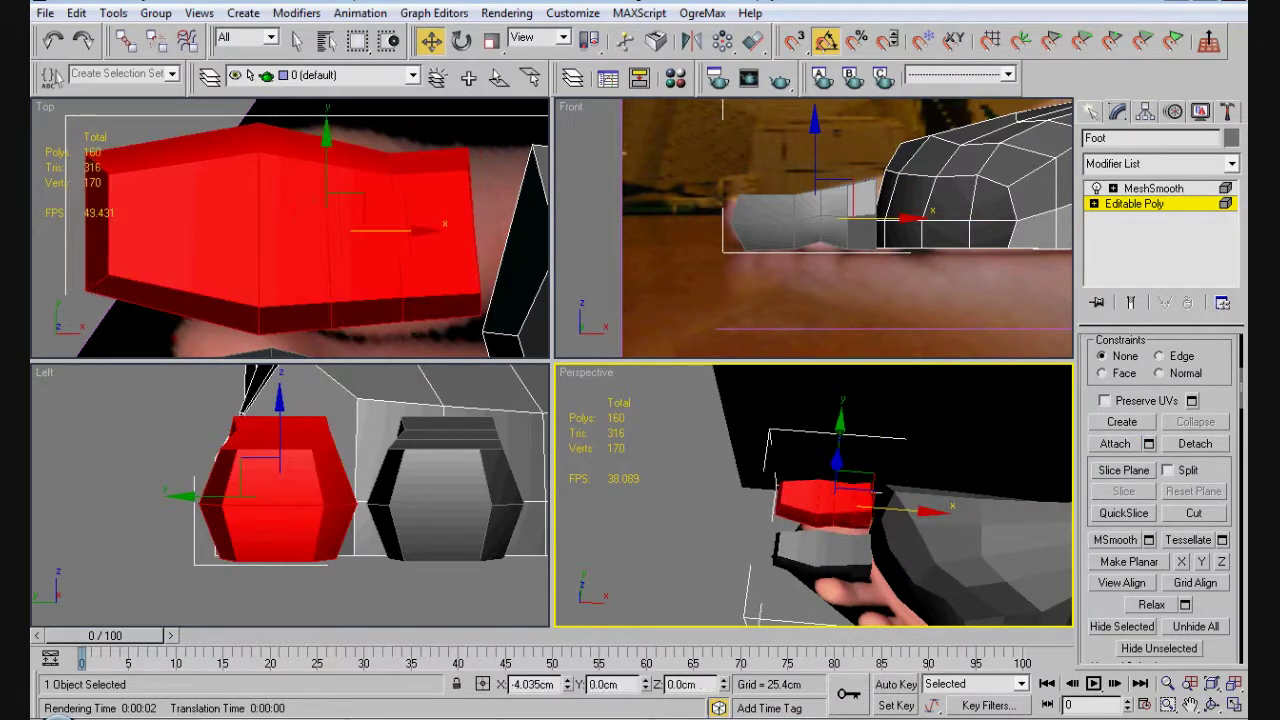
middle_click_drag(814, 495, 985, 420, "alt")
scroll(1160, 500, "up", 5)
- Select the toe's back-end polygon and the facing polygon on the foot's front
left_click(871, 486)
left_click(909, 571)
left_click(985, 515)
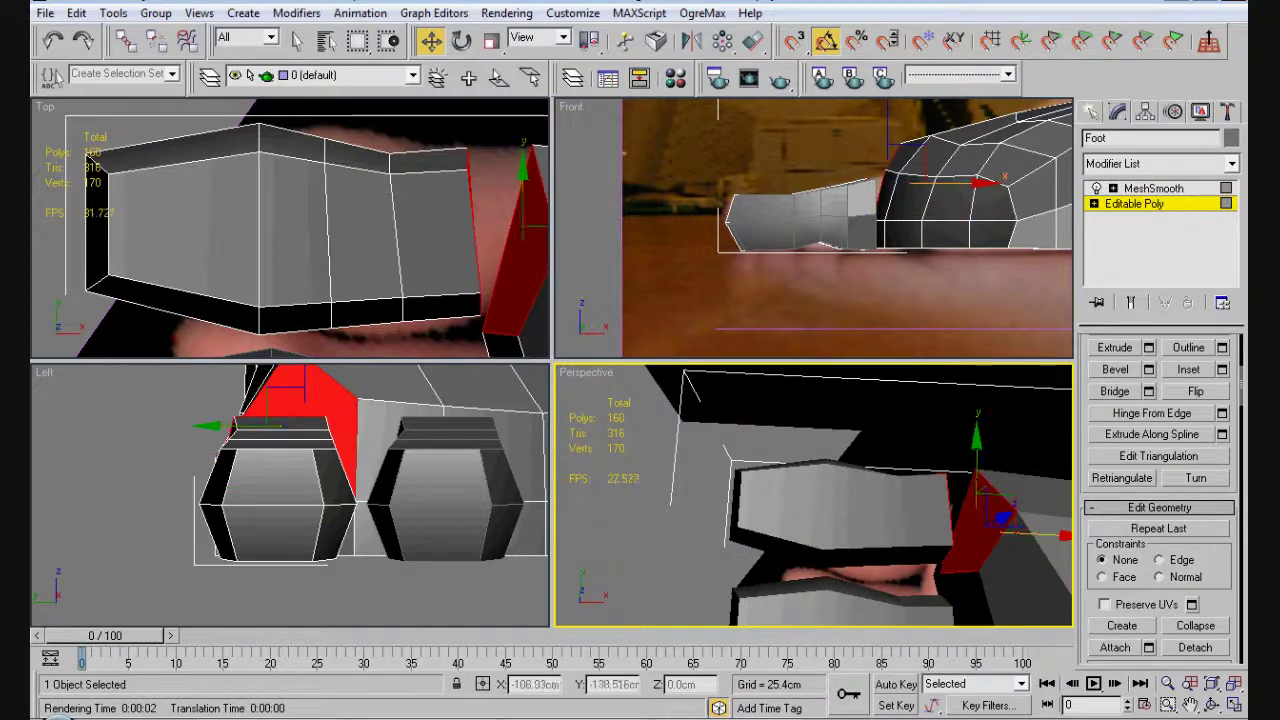
middle_click_drag(985, 515, 965, 495, "alt")
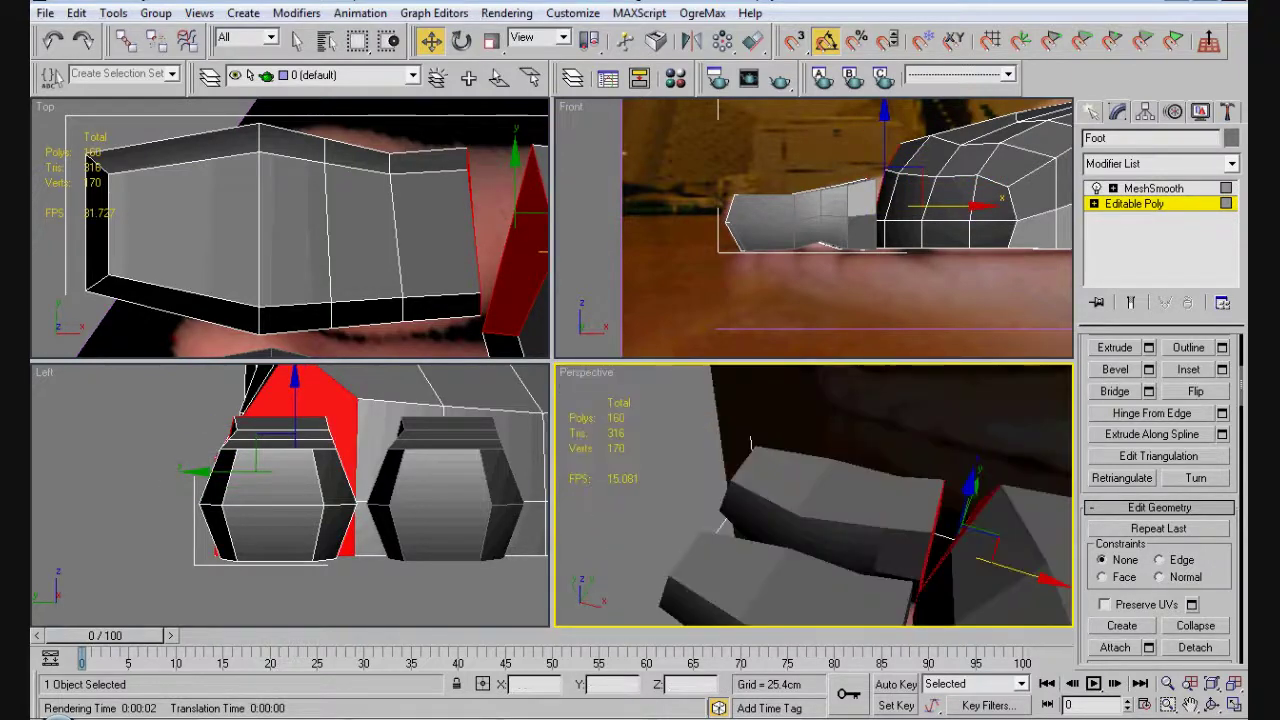
- Bridge the toe to the foot's front and show the MeshSmooth end result
key("ctrl+z")
key("ctrl+z")
key("shift+z")
key("shift+z")
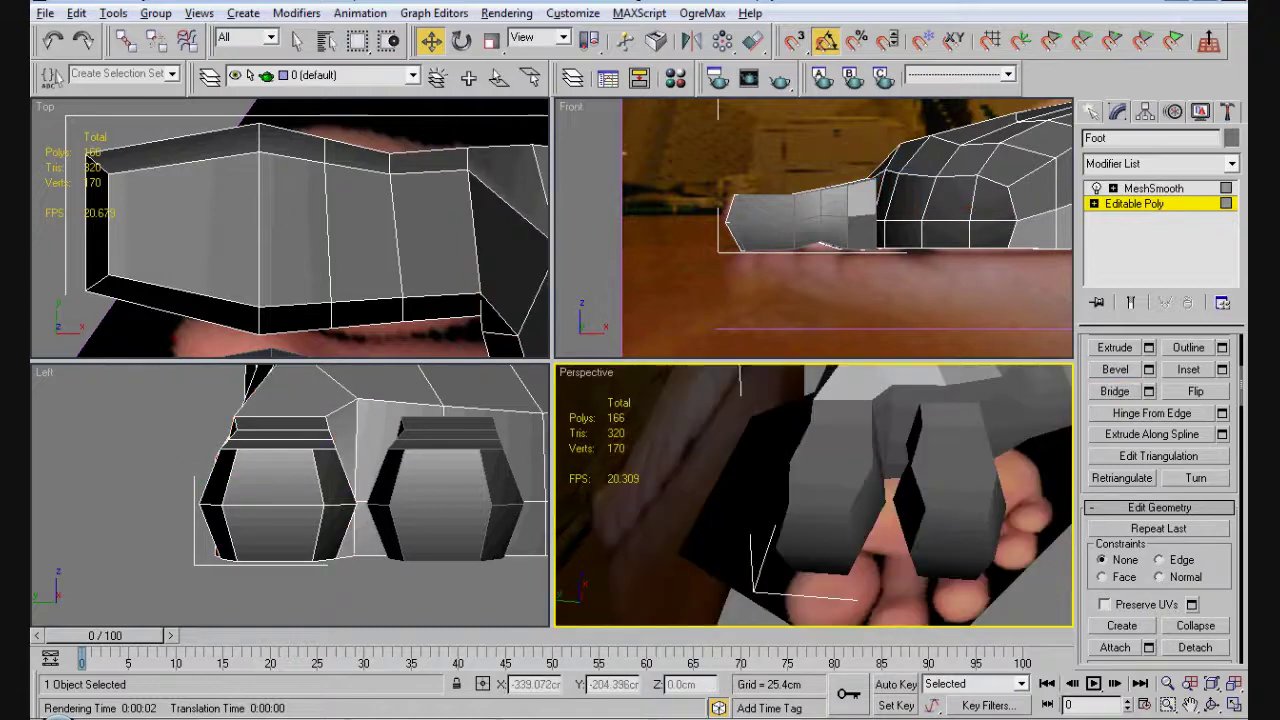
key("shift+z")
key("shift+z")
left_click(1131, 302)
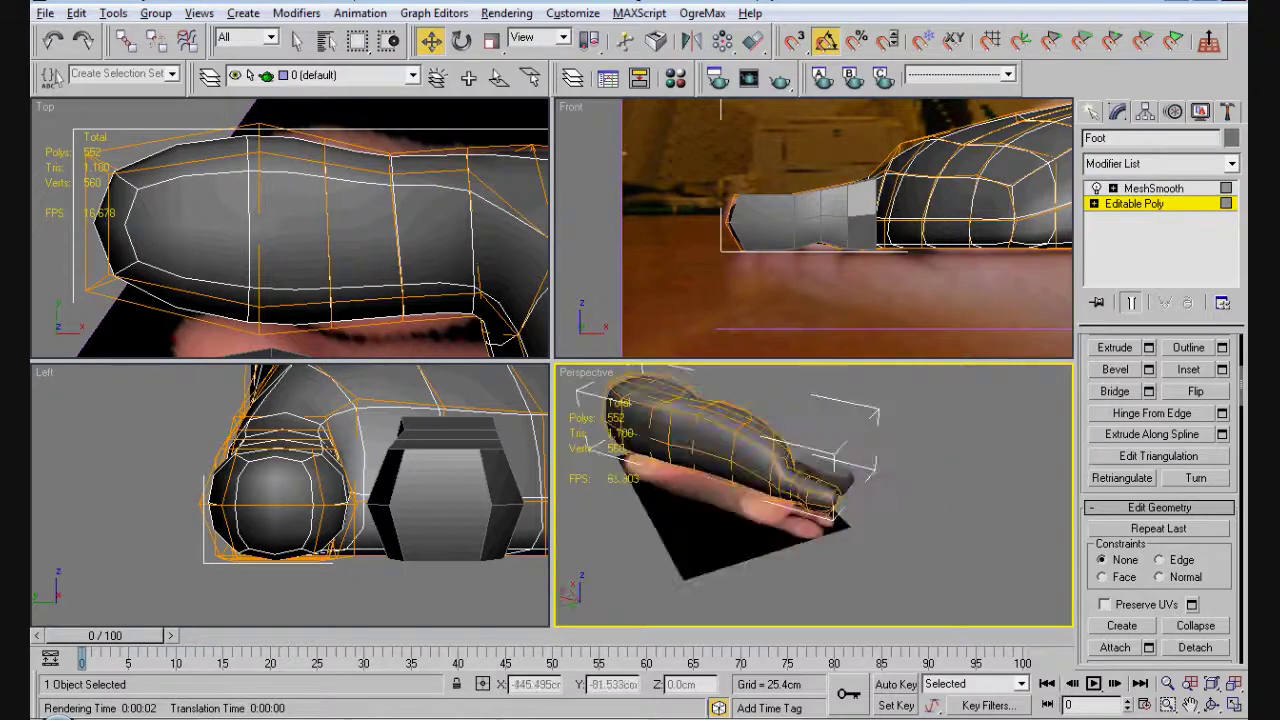
scroll(700, 530, "up", 3)
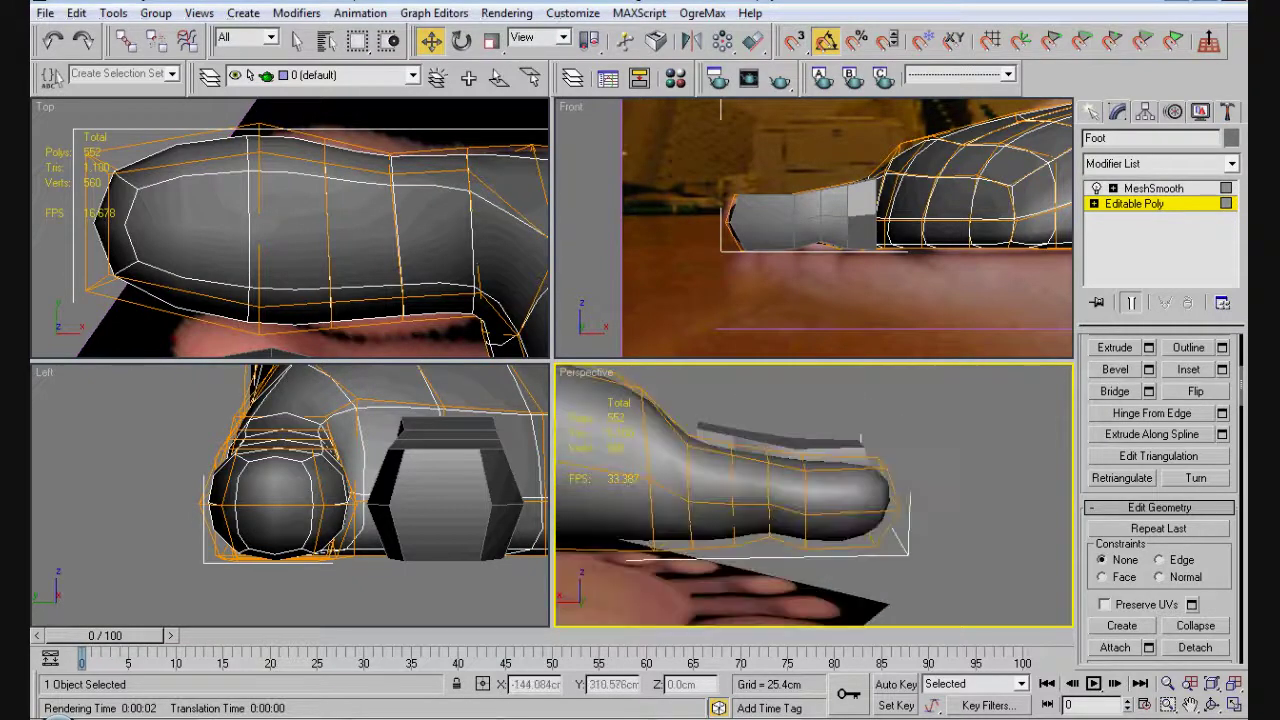